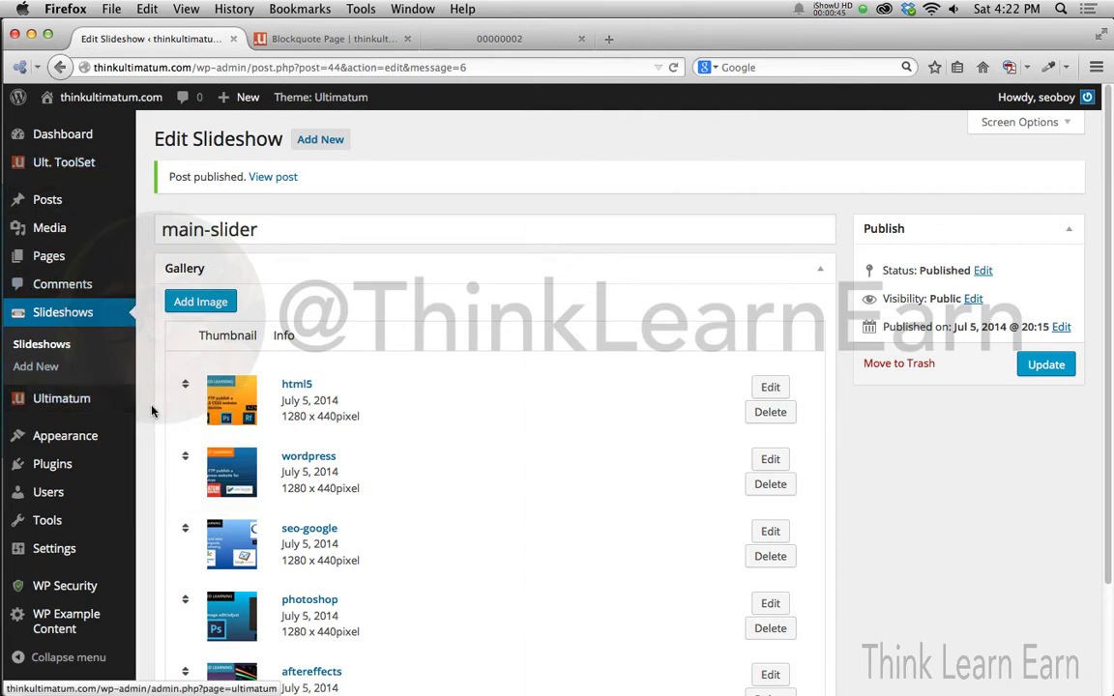
- Open the Ultimatum layouts of the Basic Template and clone the Full Width Layout
{"action": "left_click", "coordinate": [171, 423]}
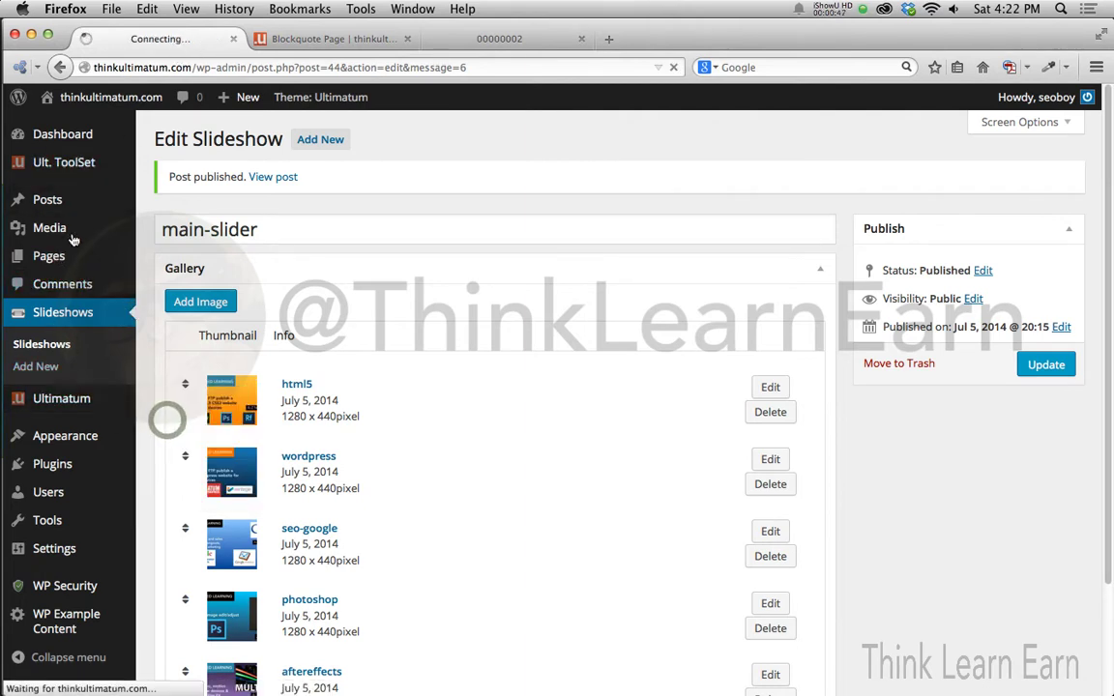
{"action": "mouse_move", "coordinate": [107, 226]}
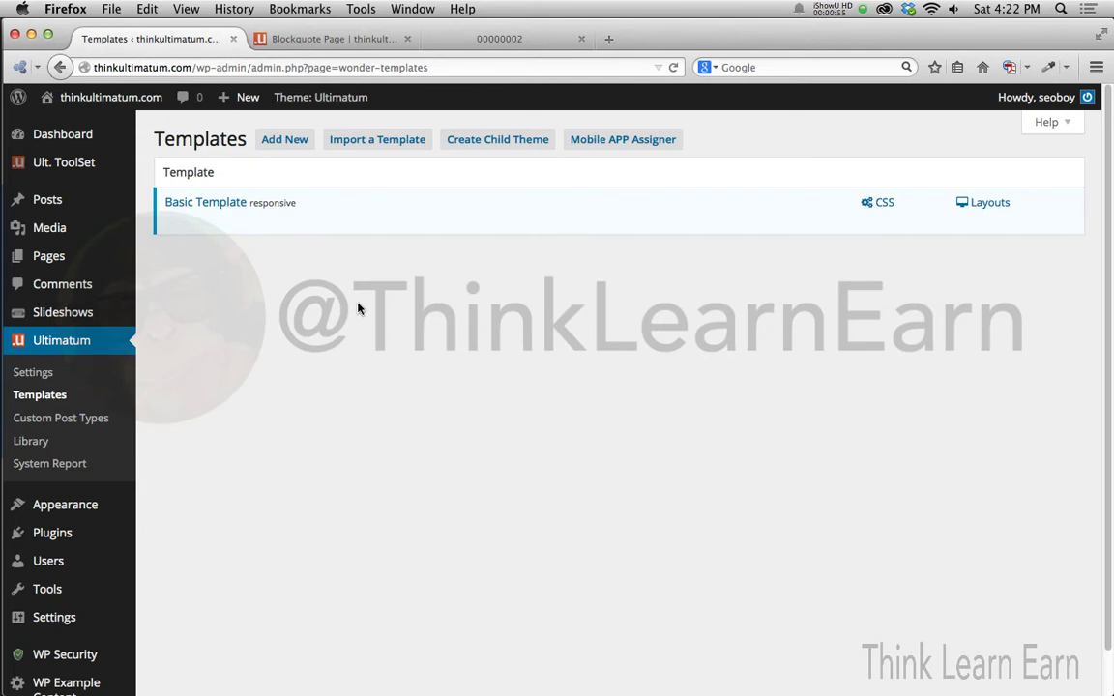
{"action": "left_click", "coordinate": [991, 205]}
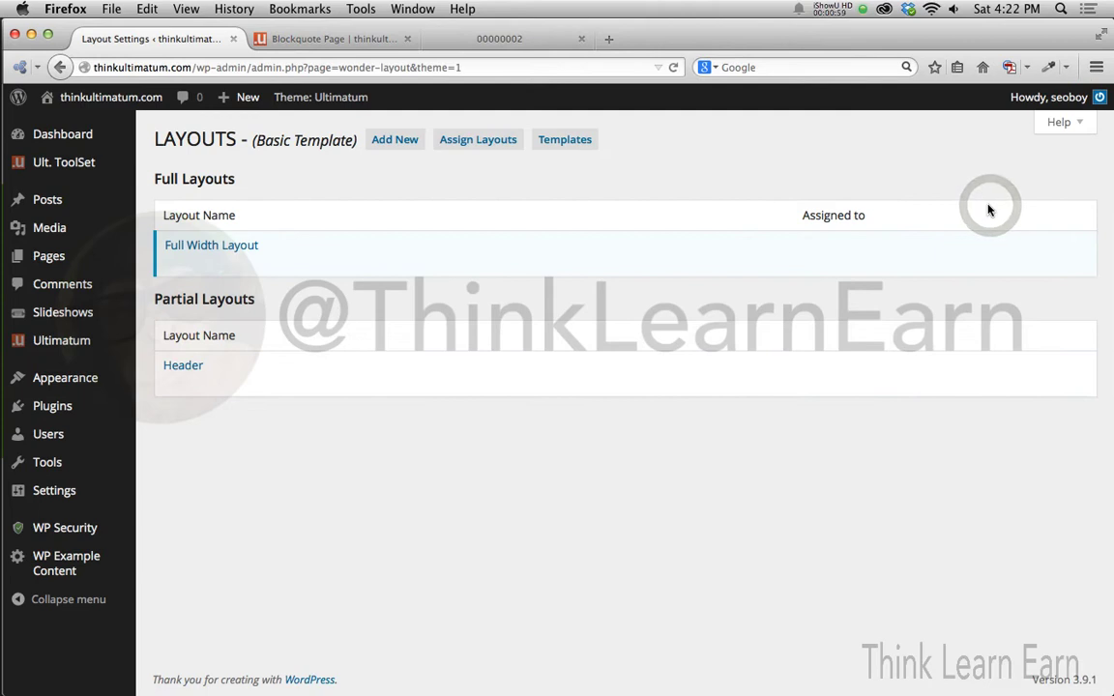
{"action": "mouse_move", "coordinate": [218, 244]}
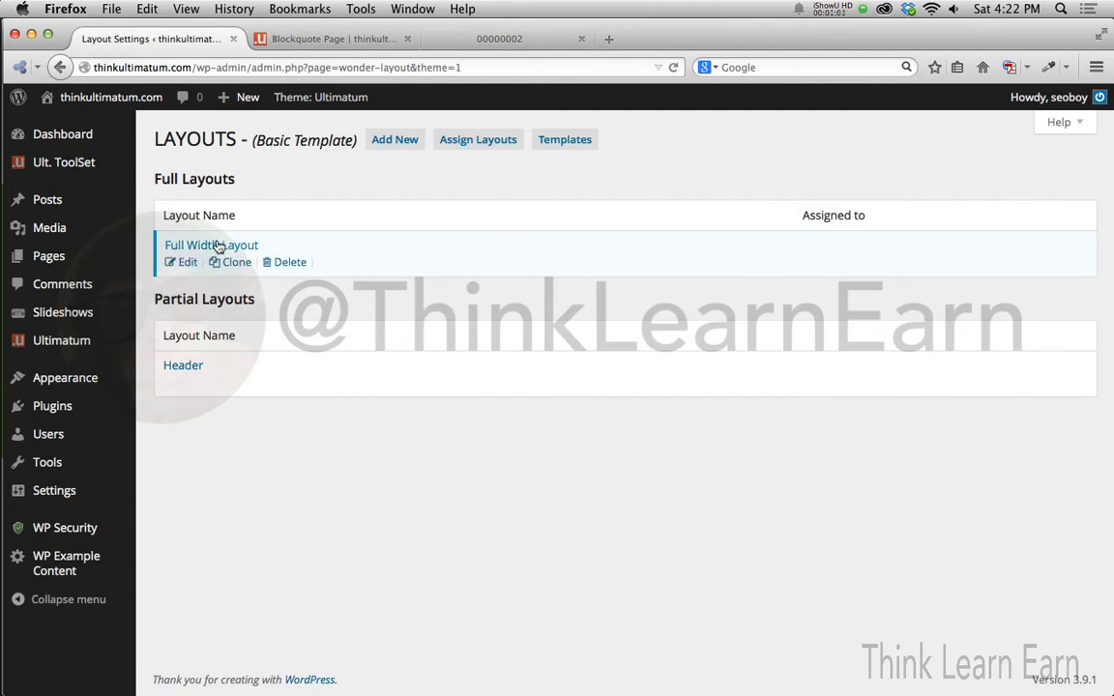
{"action": "left_click", "coordinate": [233, 269]}
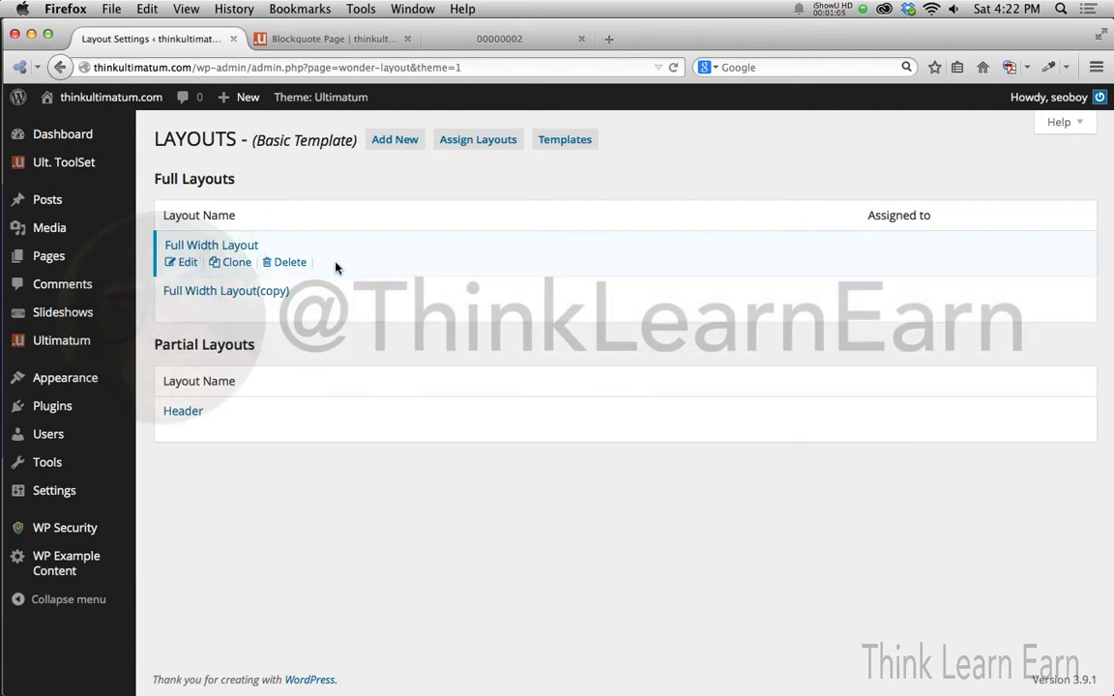
- Open the cloned Full Width Layout for editing and change its layout name to "Full Width Ver B"
{"action": "mouse_move", "coordinate": [280, 297]}
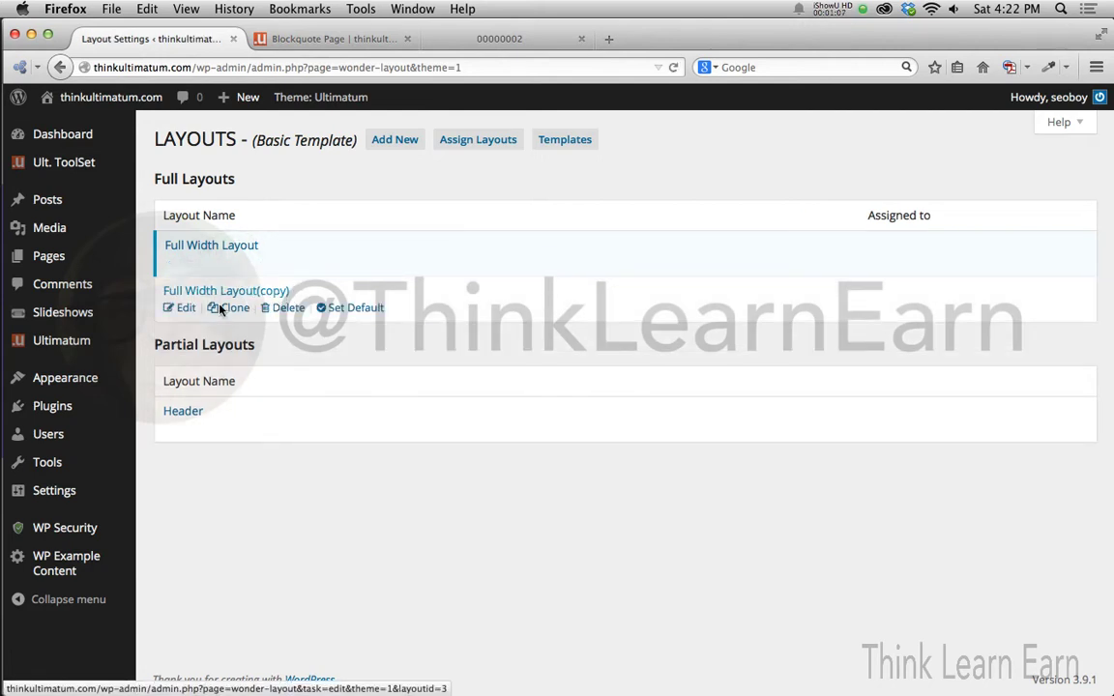
{"action": "left_click", "coordinate": [186, 307]}
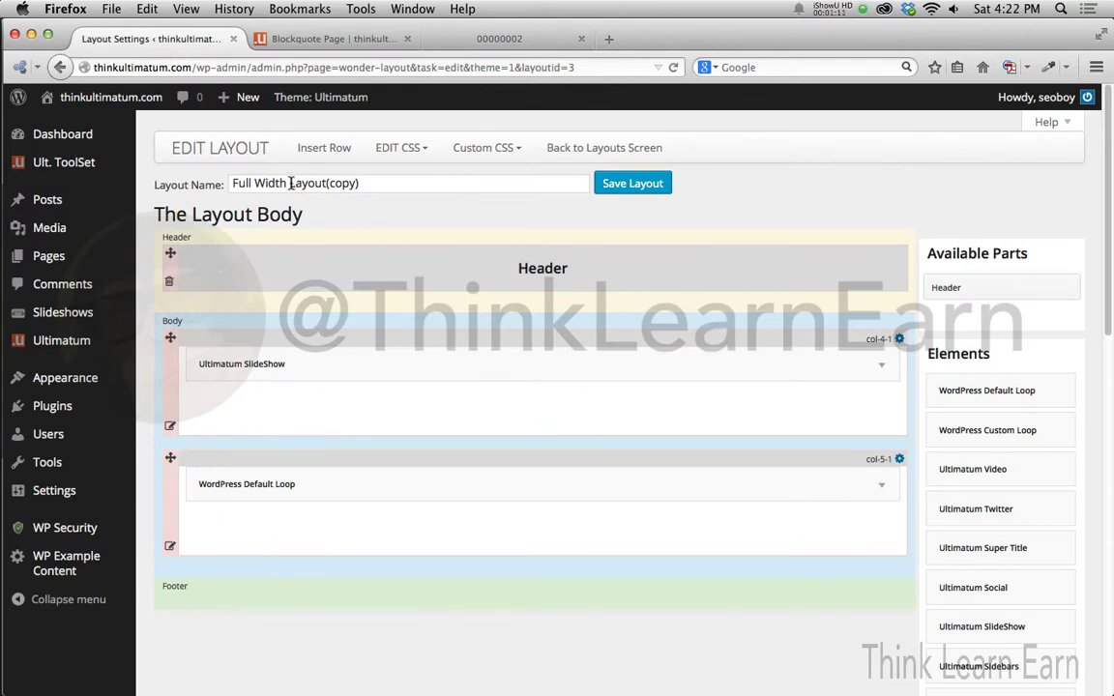
{"action": "left_click_drag", "start_coordinate": [290, 182], "coordinate": [386, 183]}
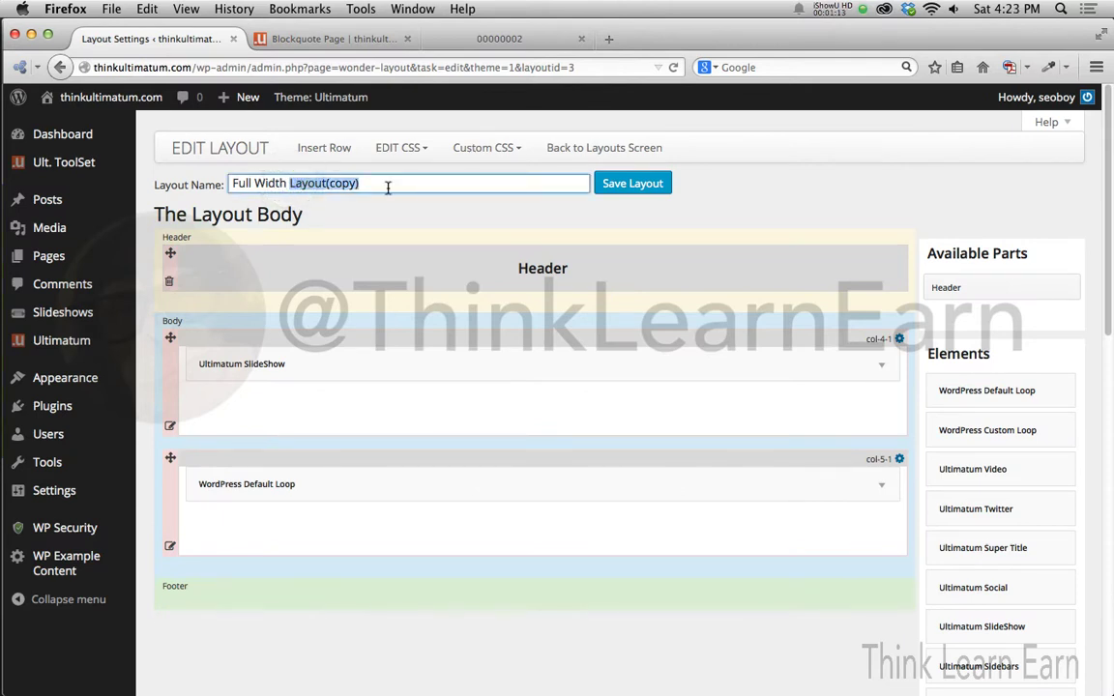
{"action": "type", "text": "Ver B"}
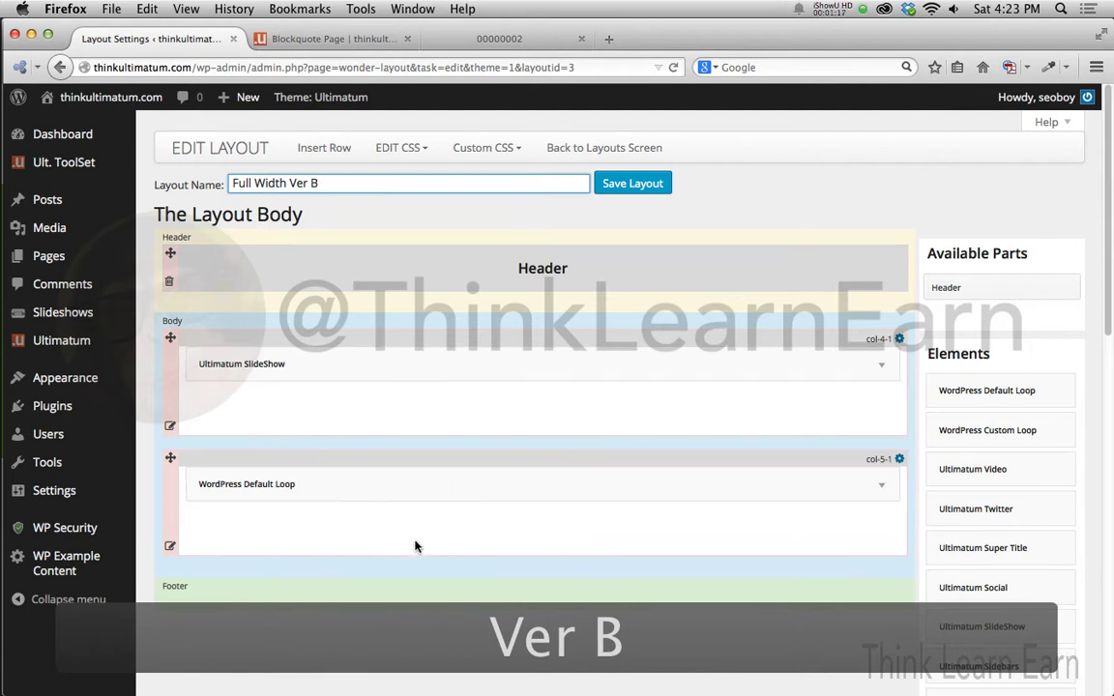
{"action": "left_click", "coordinate": [388, 596]}
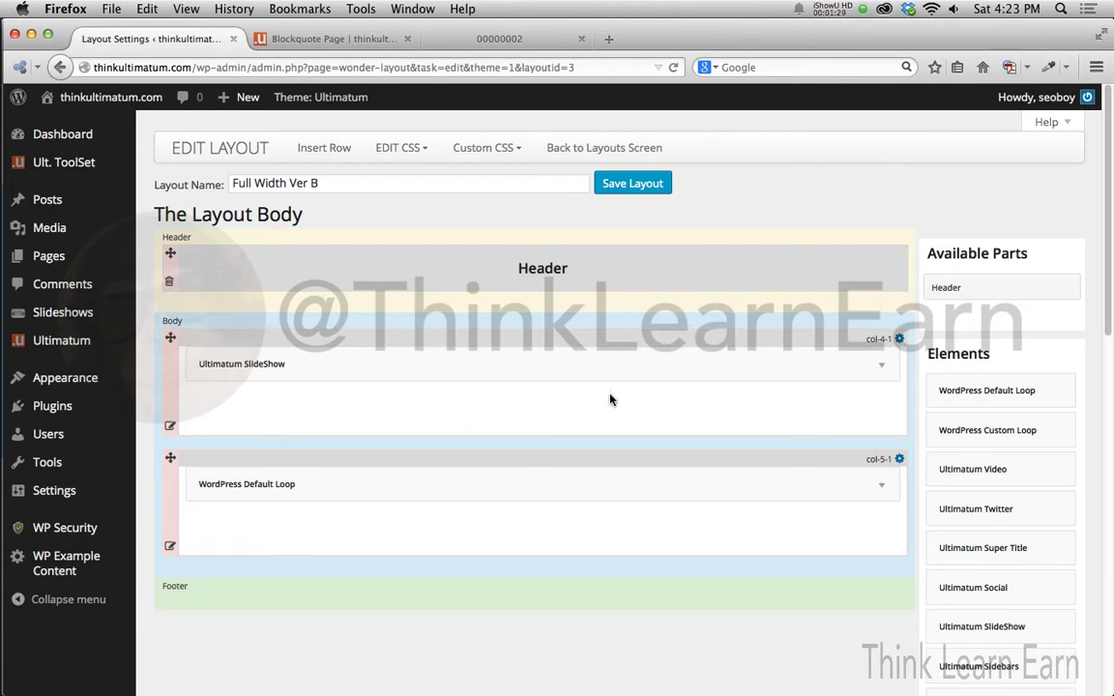
- Insert a new two-column row with the 75% / 25% style into the layout body
{"action": "scroll", "coordinate": [605, 414], "scroll_direction": "down", "scroll_amount": 2}
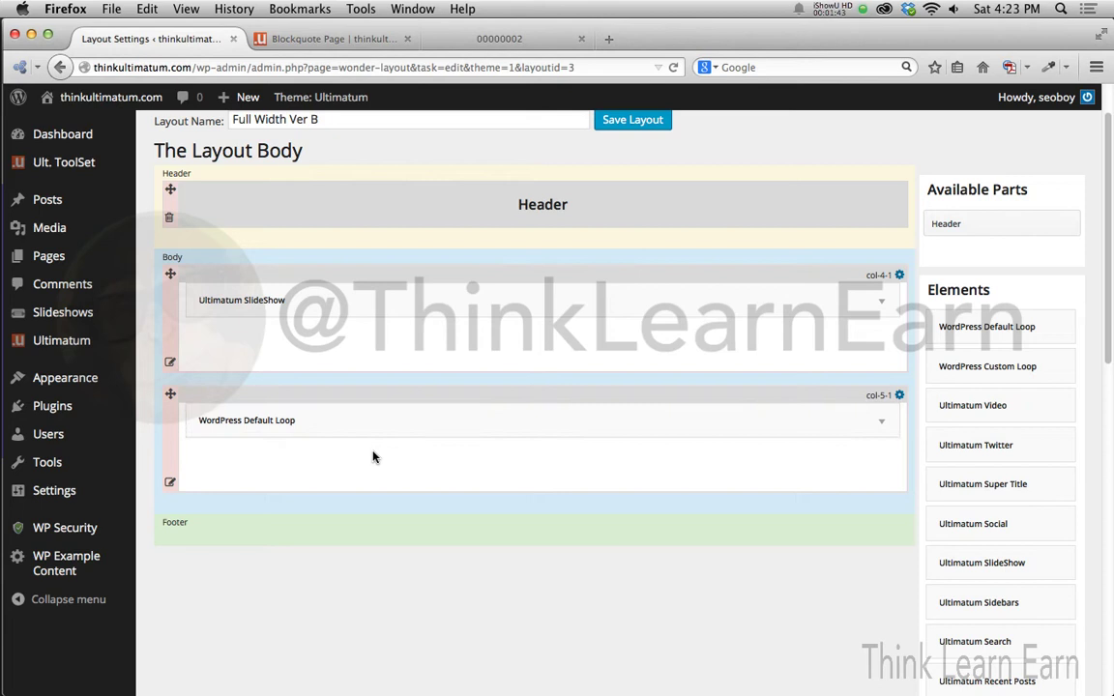
{"action": "scroll", "coordinate": [391, 430], "scroll_direction": "up", "scroll_amount": 2}
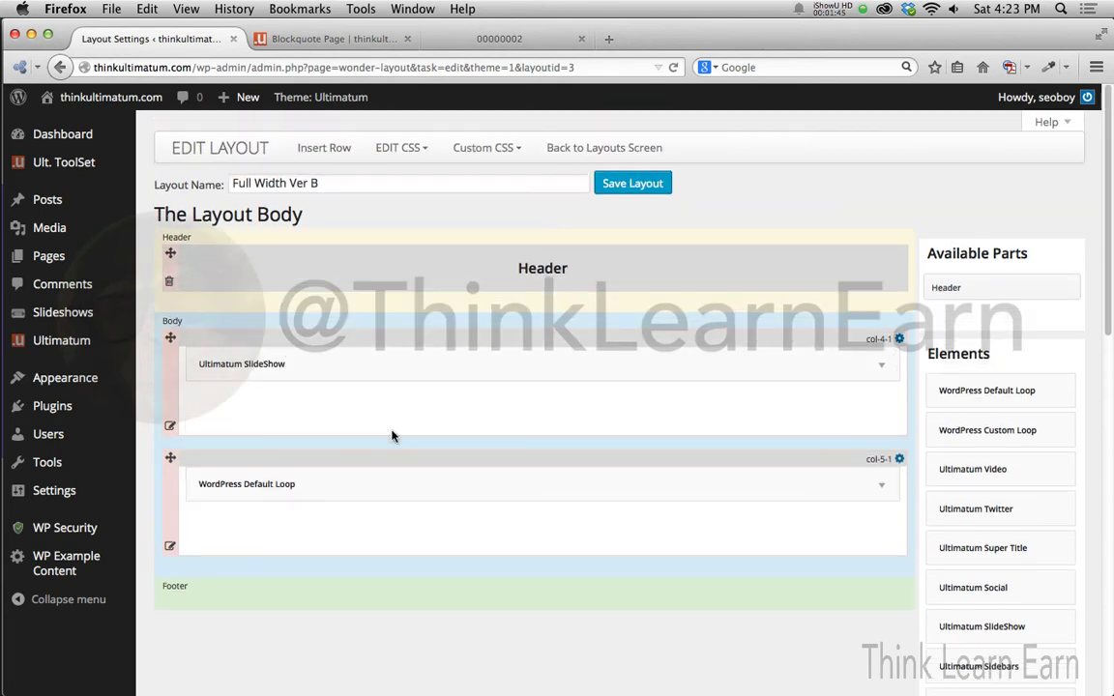
{"action": "left_click", "coordinate": [331, 151]}
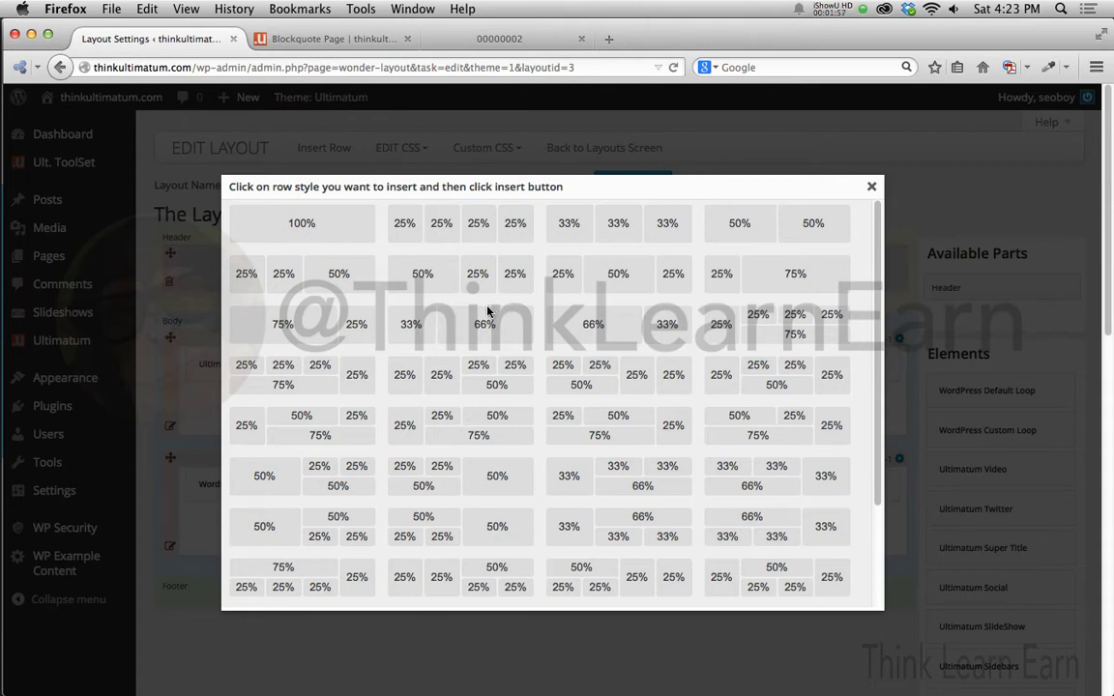
{"action": "left_click", "coordinate": [312, 324]}
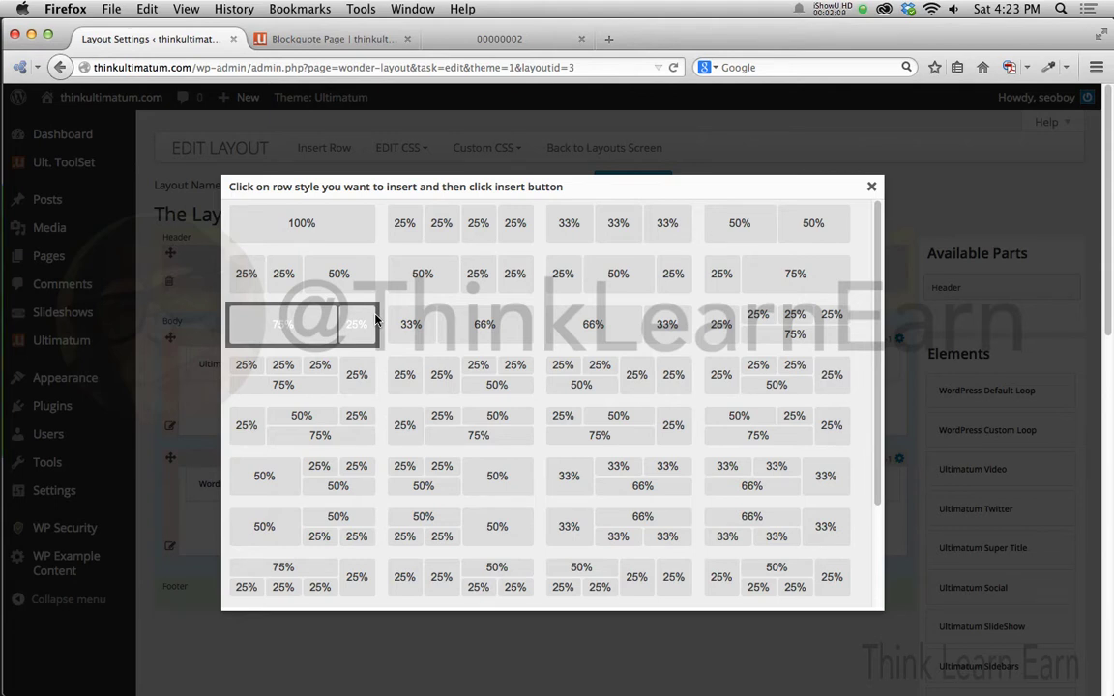
{"action": "left_click_drag", "start_coordinate": [878, 494], "coordinate": [881, 610]}
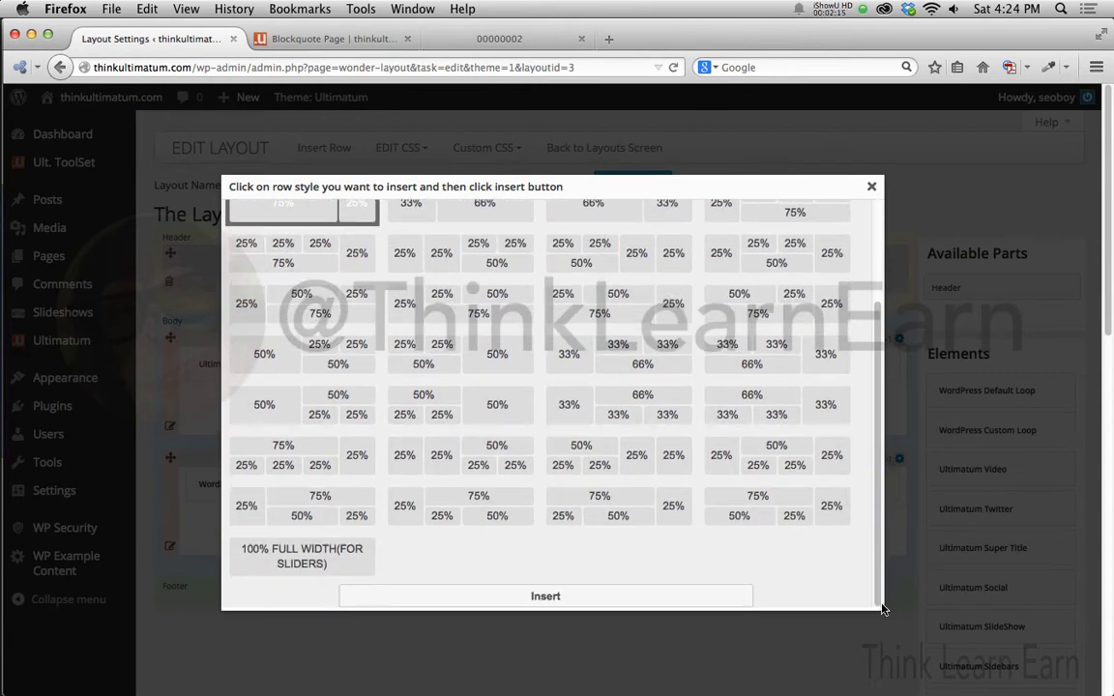
{"action": "mouse_move", "coordinate": [881, 609]}
{"action": "left_mouse_down"}
{"action": "mouse_move", "coordinate": [876, 559]}
{"action": "mouse_move", "coordinate": [871, 618]}
{"action": "left_mouse_up"}
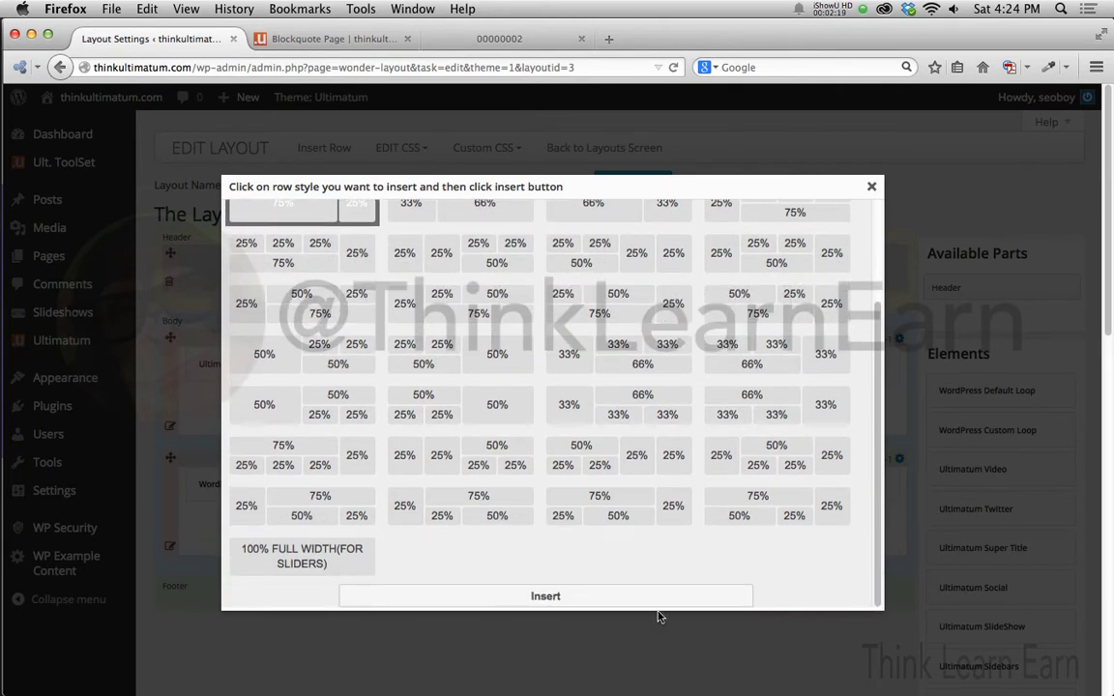
{"action": "left_click", "coordinate": [556, 599]}
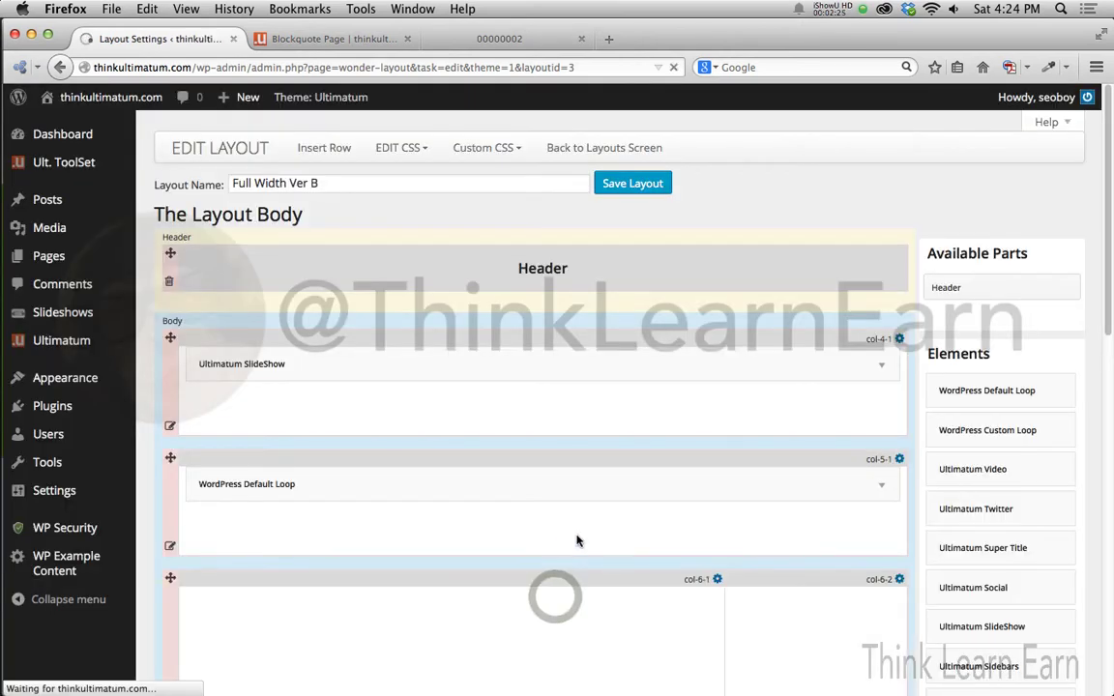
- Move the WordPress Default Loop into the 75% column of the new row and delete the emptied full-width row
{"action": "scroll", "coordinate": [604, 557], "scroll_direction": "down", "scroll_amount": 2}
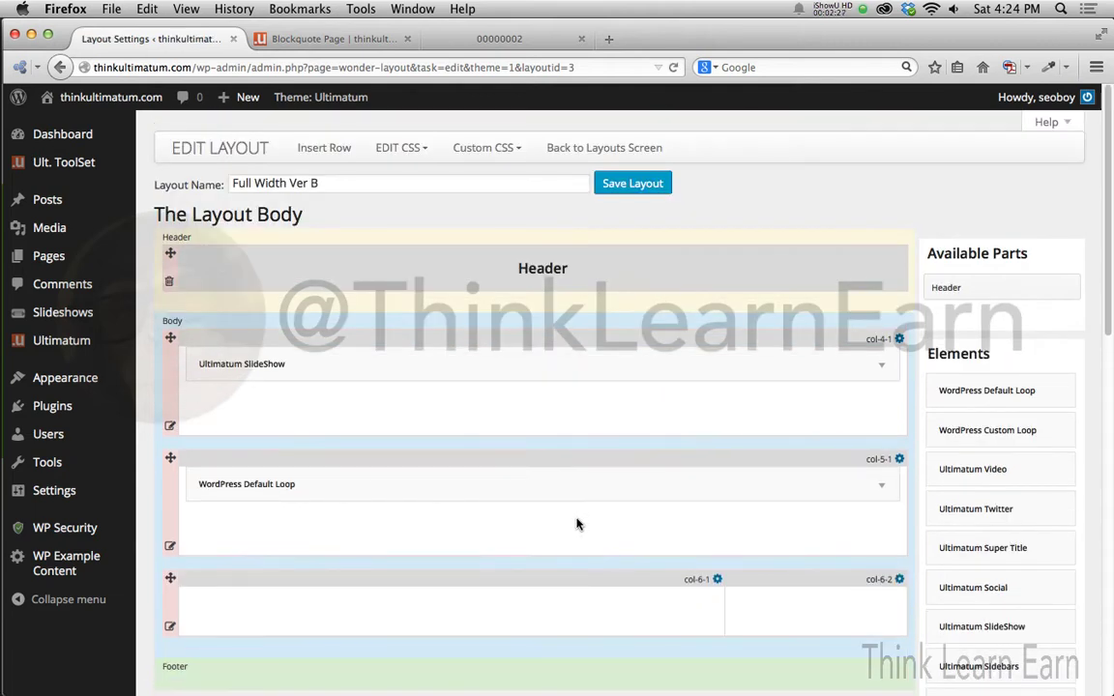
{"action": "scroll", "coordinate": [579, 522], "scroll_direction": "down", "scroll_amount": 4}
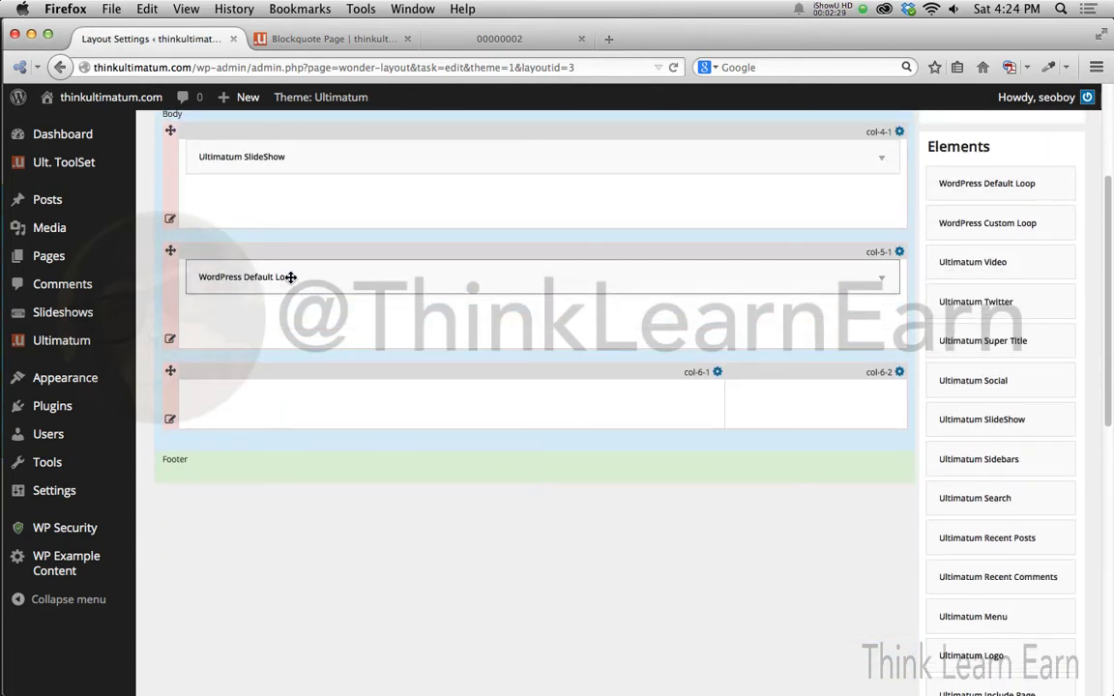
{"action": "left_click_drag", "start_coordinate": [290, 277], "coordinate": [293, 400]}
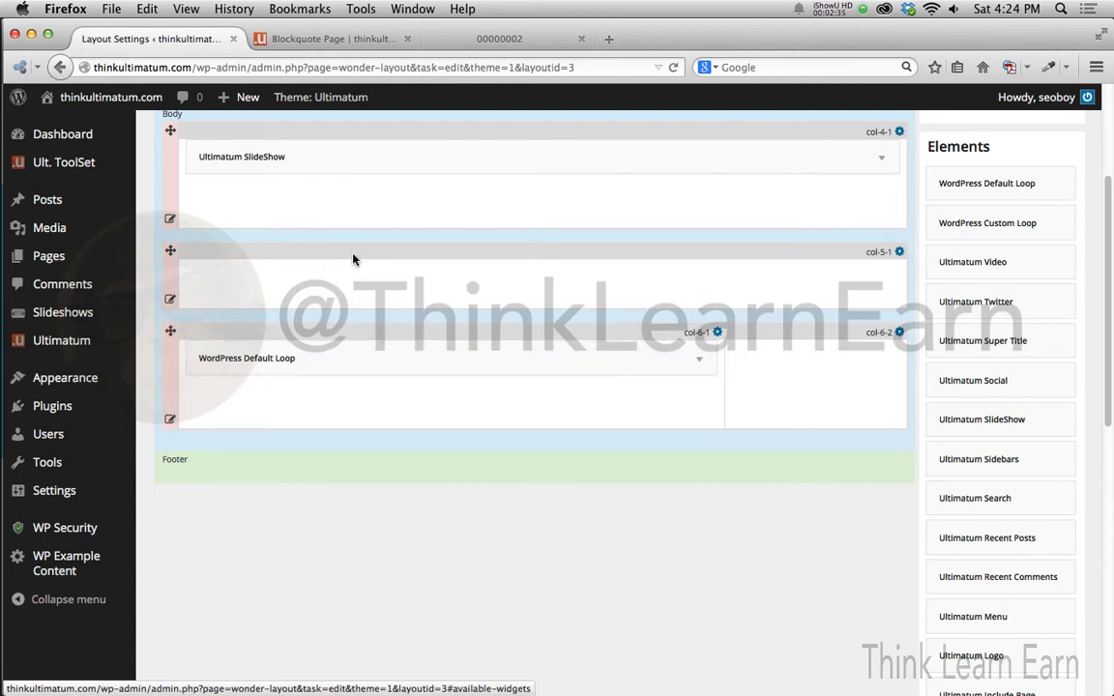
{"action": "left_click", "coordinate": [172, 299]}
{"action": "left_click", "coordinate": [220, 381]}
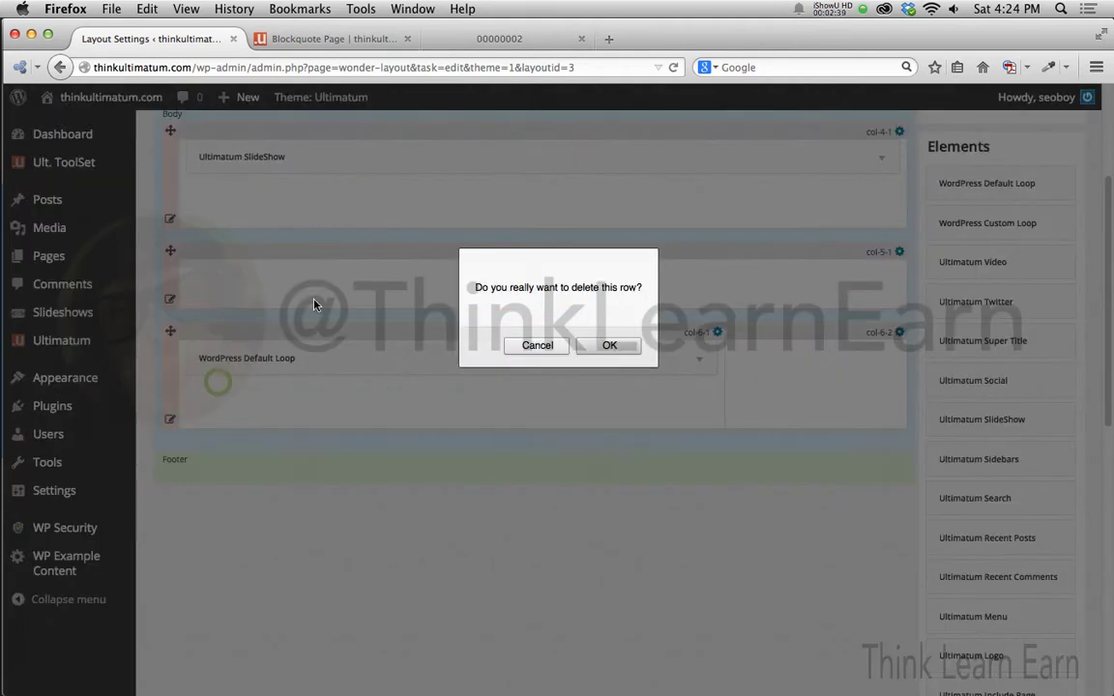
{"action": "left_click", "coordinate": [609, 346]}
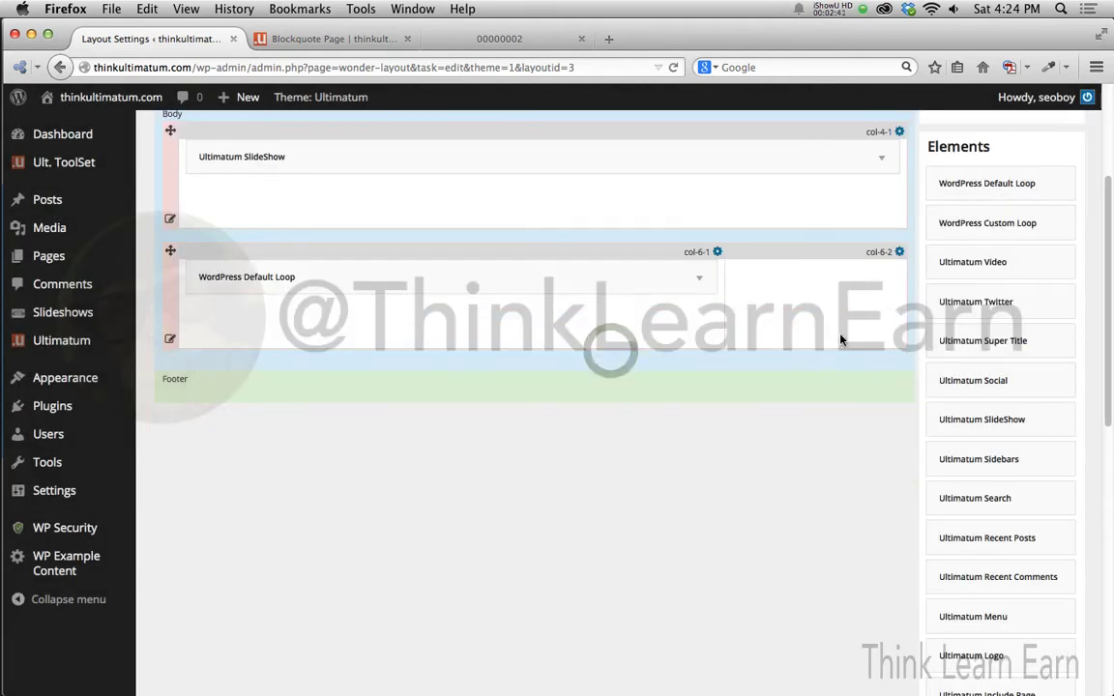
- Add a Text element to the 25% column beside the WordPress Default Loop, save it empty and close its settings
{"action": "scroll", "coordinate": [962, 509], "scroll_direction": "down", "scroll_amount": 2}
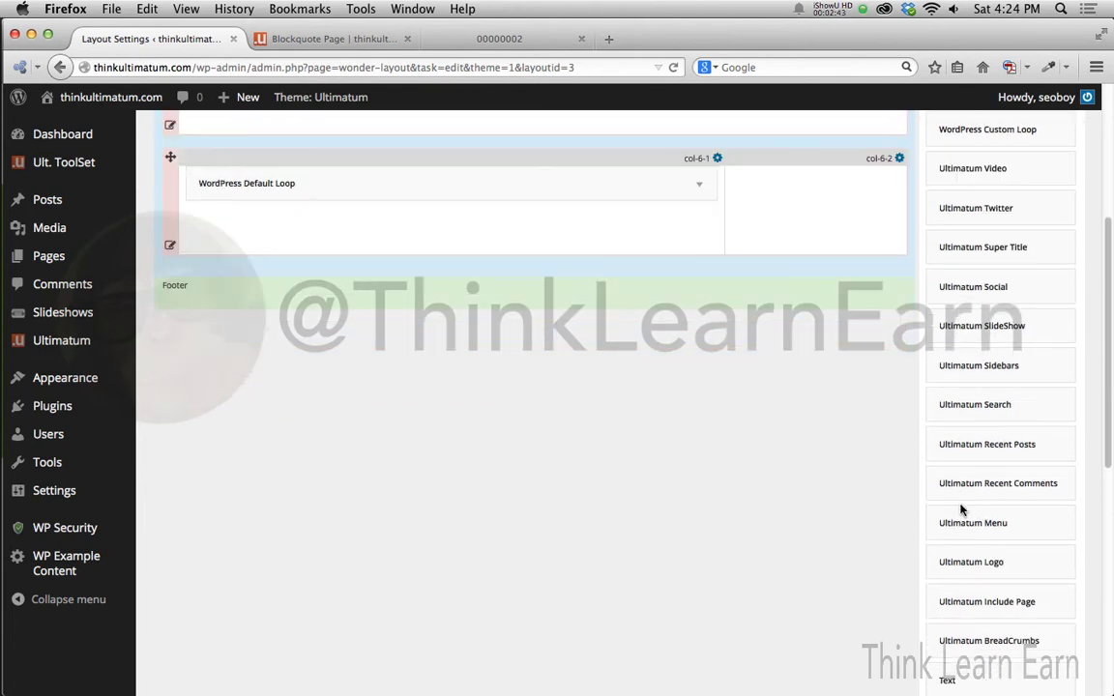
{"action": "scroll", "coordinate": [962, 509], "scroll_direction": "down", "scroll_amount": 2}
{"action": "left_click_drag", "start_coordinate": [947, 605], "coordinate": [778, 413]}
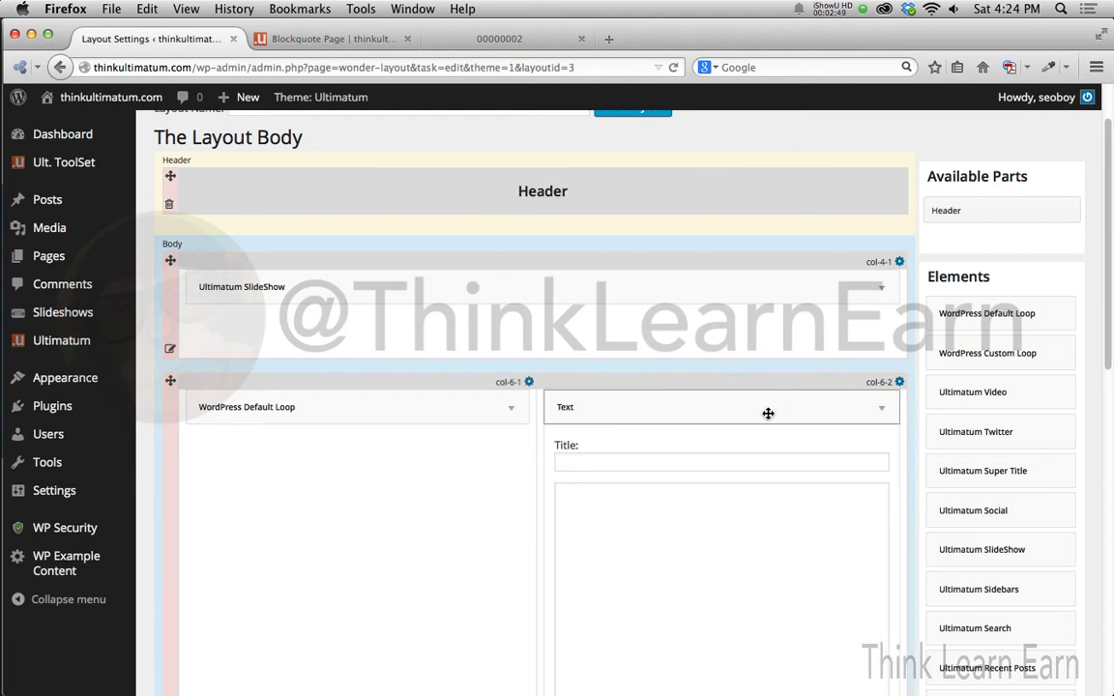
{"action": "scroll", "coordinate": [675, 322], "scroll_direction": "down", "scroll_amount": 3}
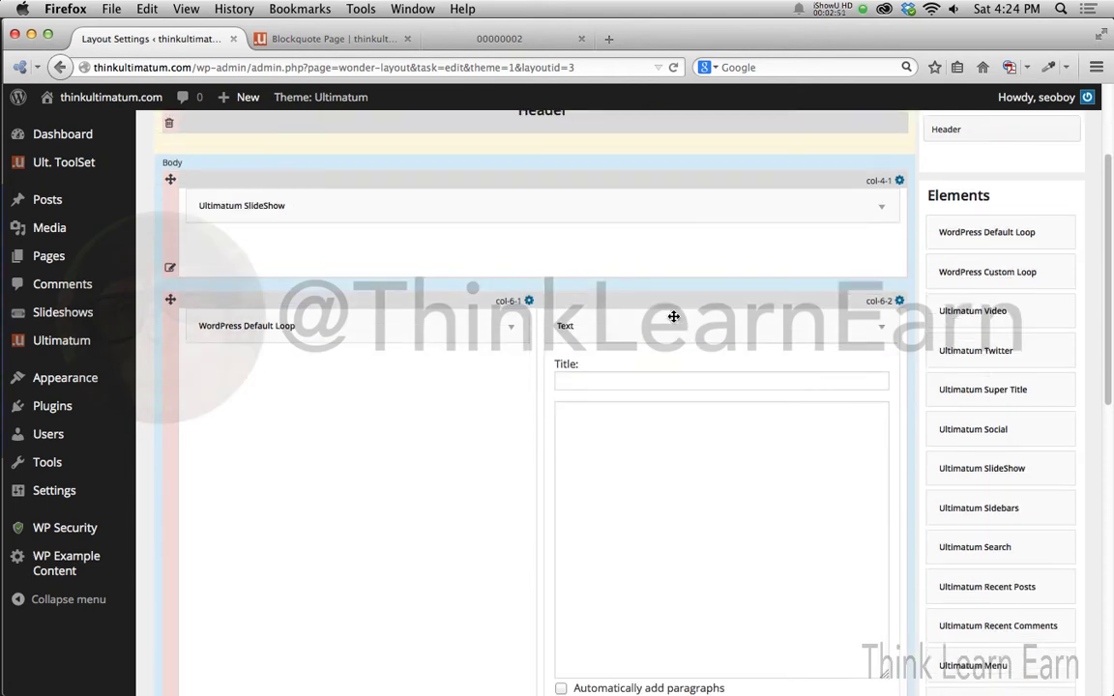
{"action": "scroll", "coordinate": [656, 369], "scroll_direction": "down", "scroll_amount": 7}
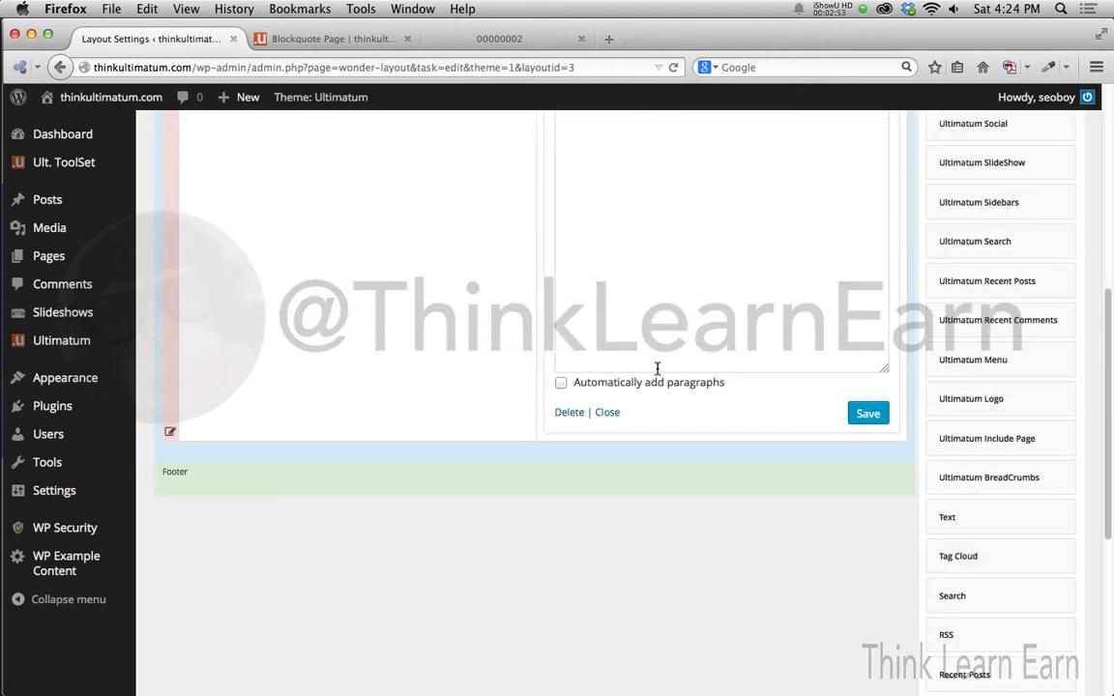
{"action": "left_click", "coordinate": [867, 418]}
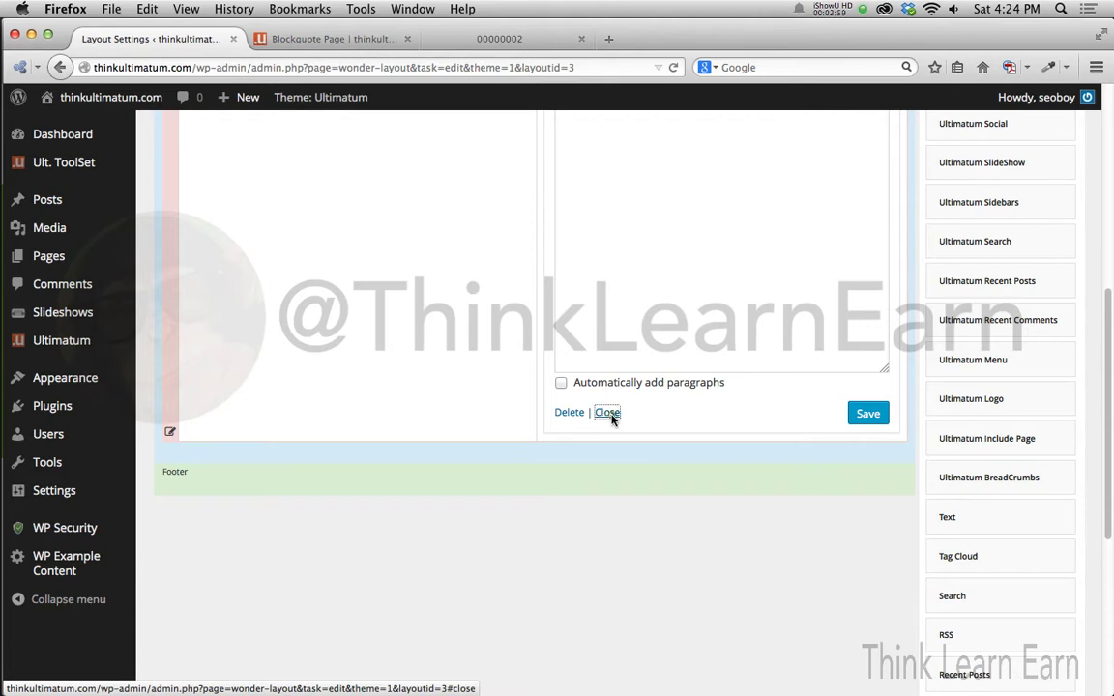
{"action": "left_click", "coordinate": [605, 415]}
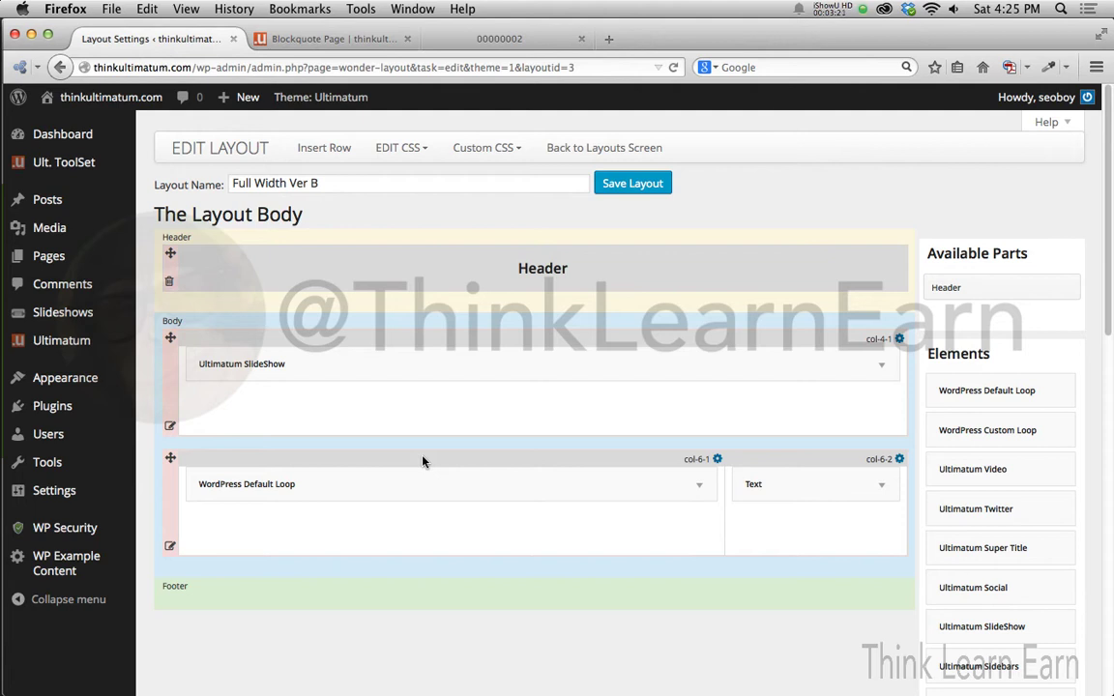
- Insert a three-column 33% / 33% / 33% row at the end of the body and save the layout
{"action": "scroll", "coordinate": [437, 430], "scroll_direction": "down", "scroll_amount": 1}
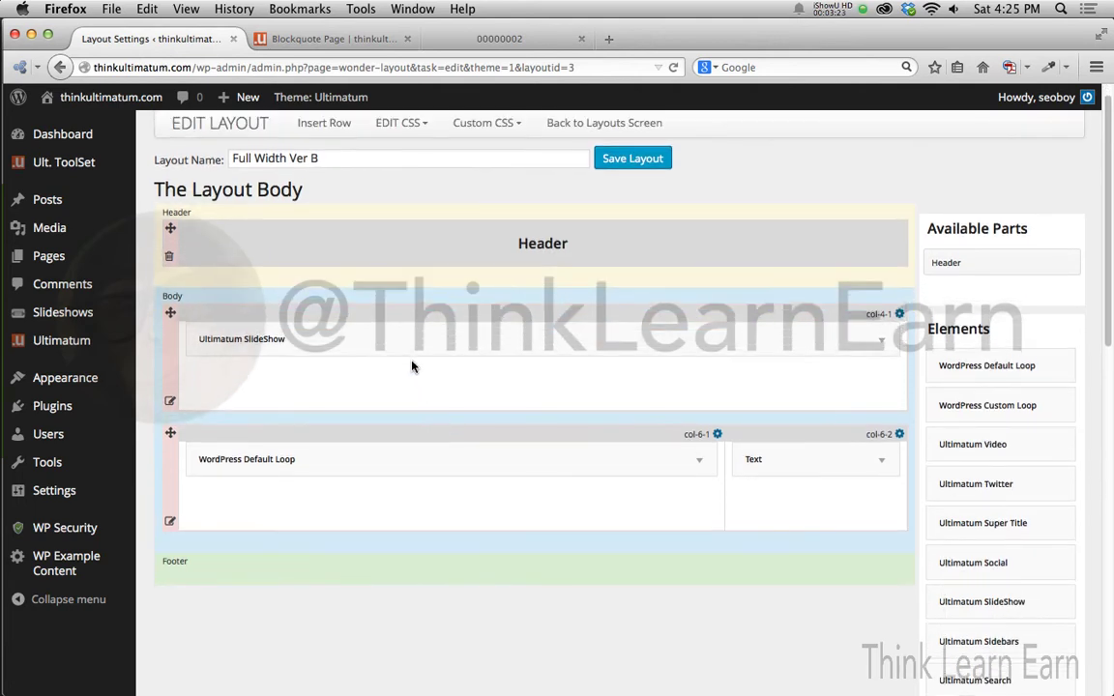
{"action": "left_click", "coordinate": [341, 128]}
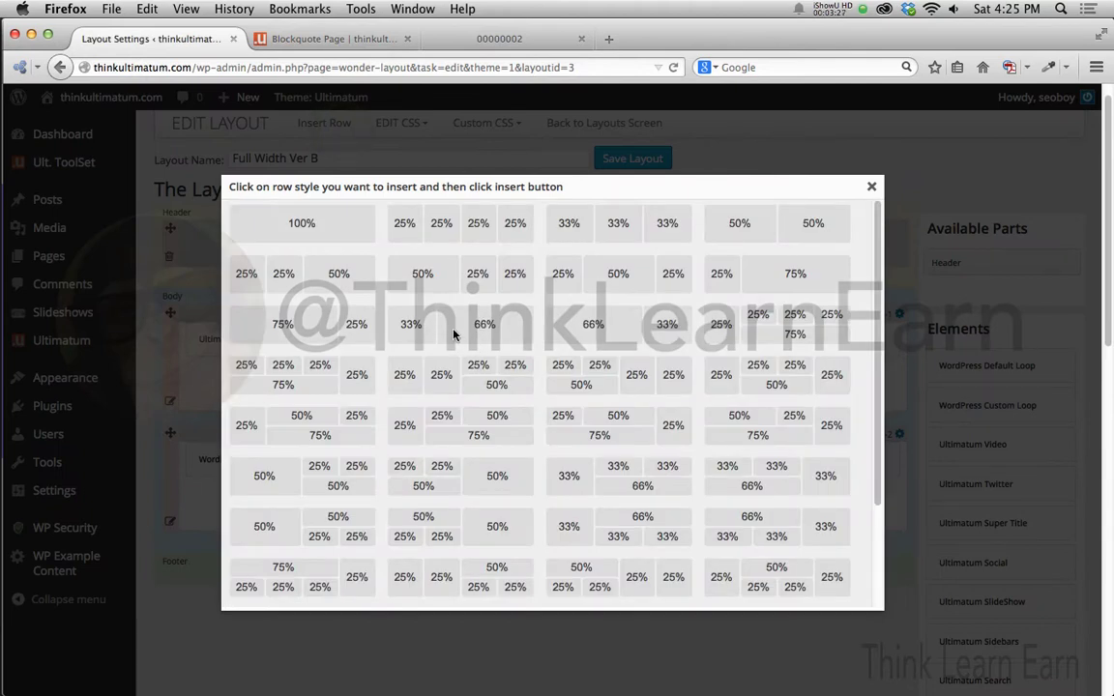
{"action": "left_click", "coordinate": [601, 225]}
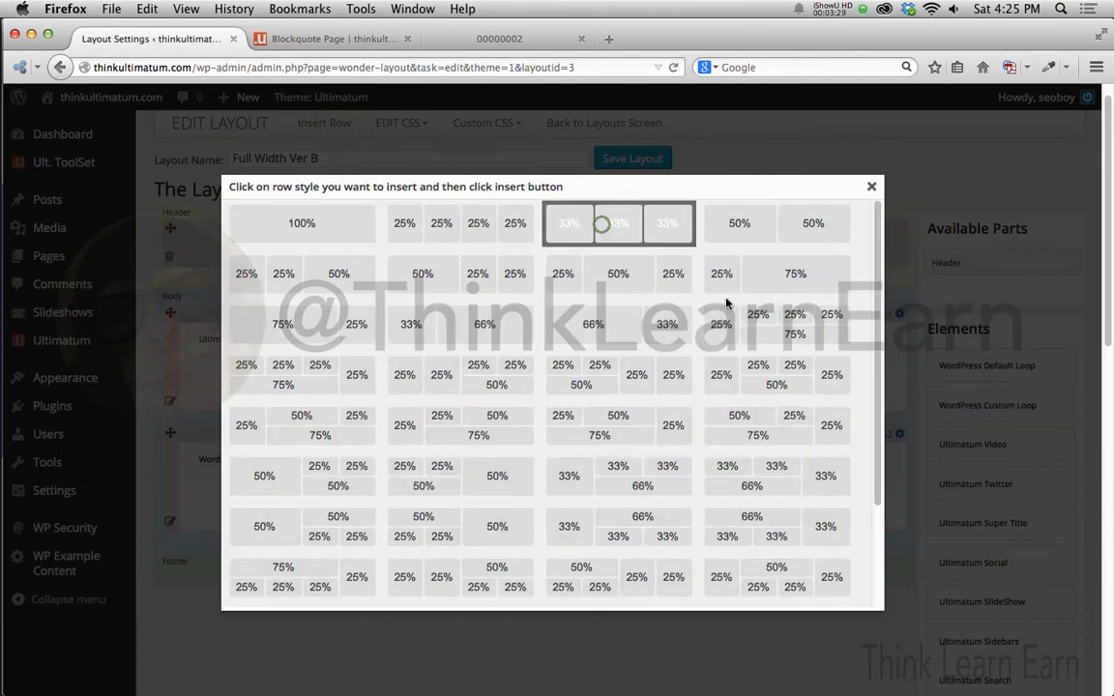
{"action": "left_click", "coordinate": [873, 492]}
{"action": "left_click", "coordinate": [570, 597]}
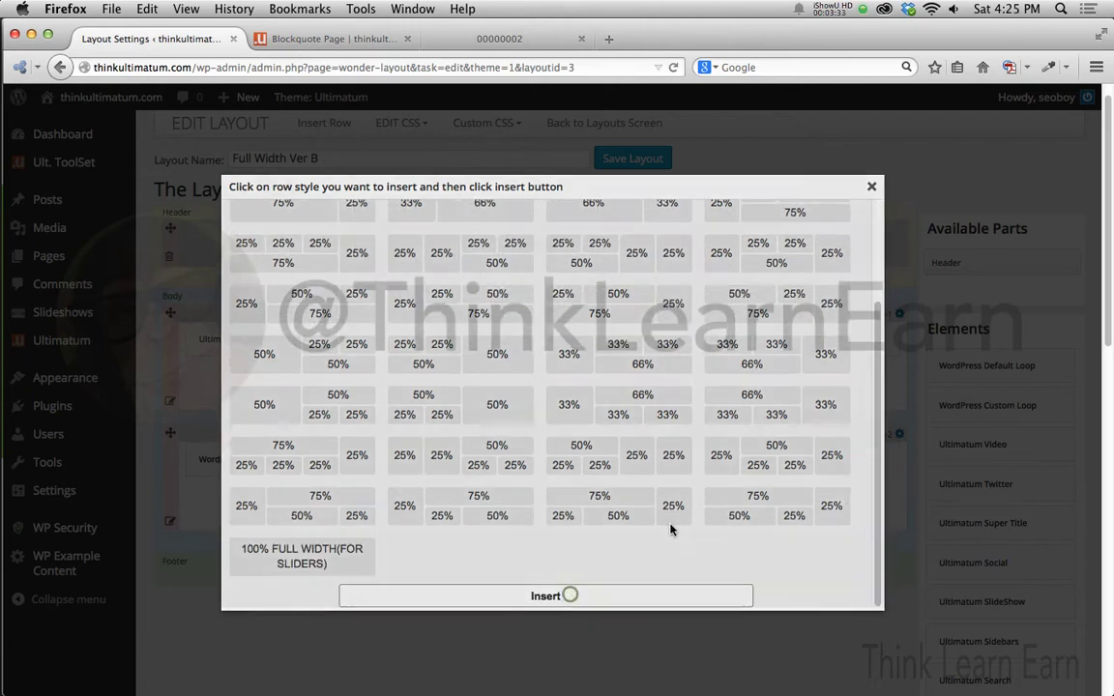
{"action": "scroll", "coordinate": [422, 484], "scroll_direction": "down", "scroll_amount": 3}
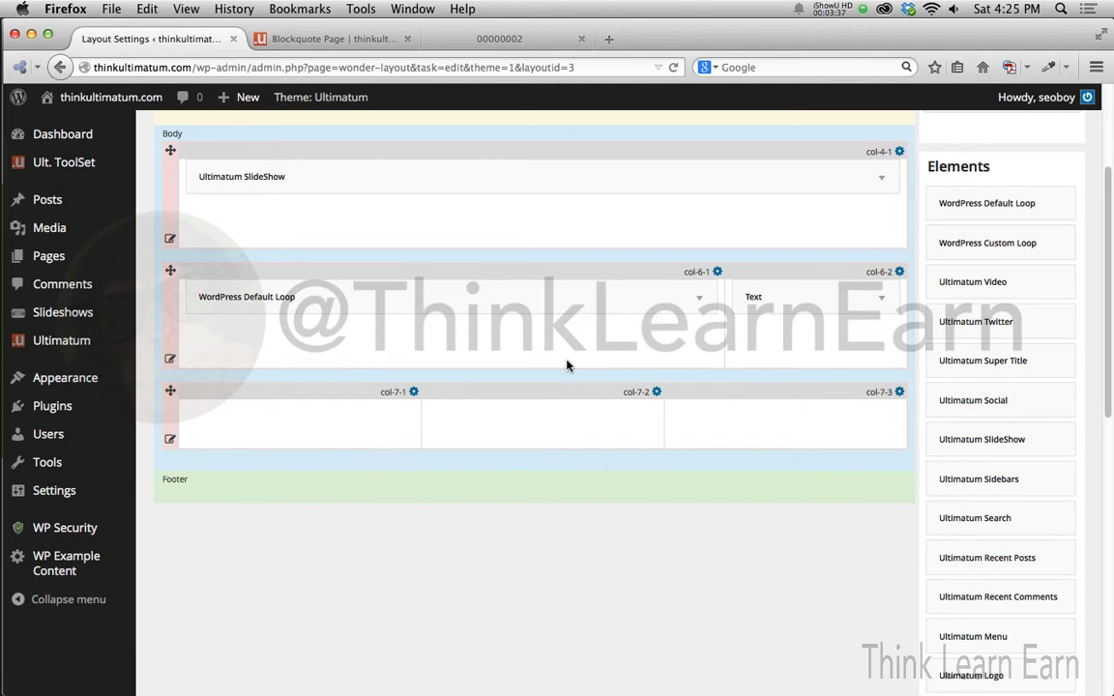
{"action": "scroll", "coordinate": [566, 360], "scroll_direction": "up", "scroll_amount": 3}
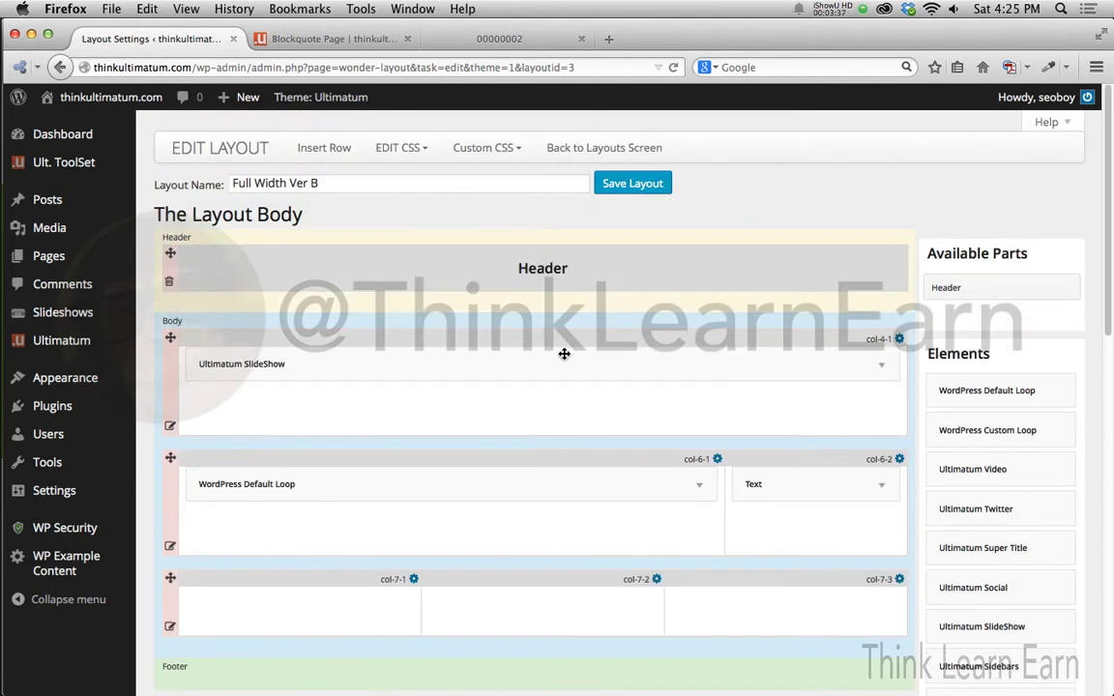
{"action": "left_click", "coordinate": [646, 192]}
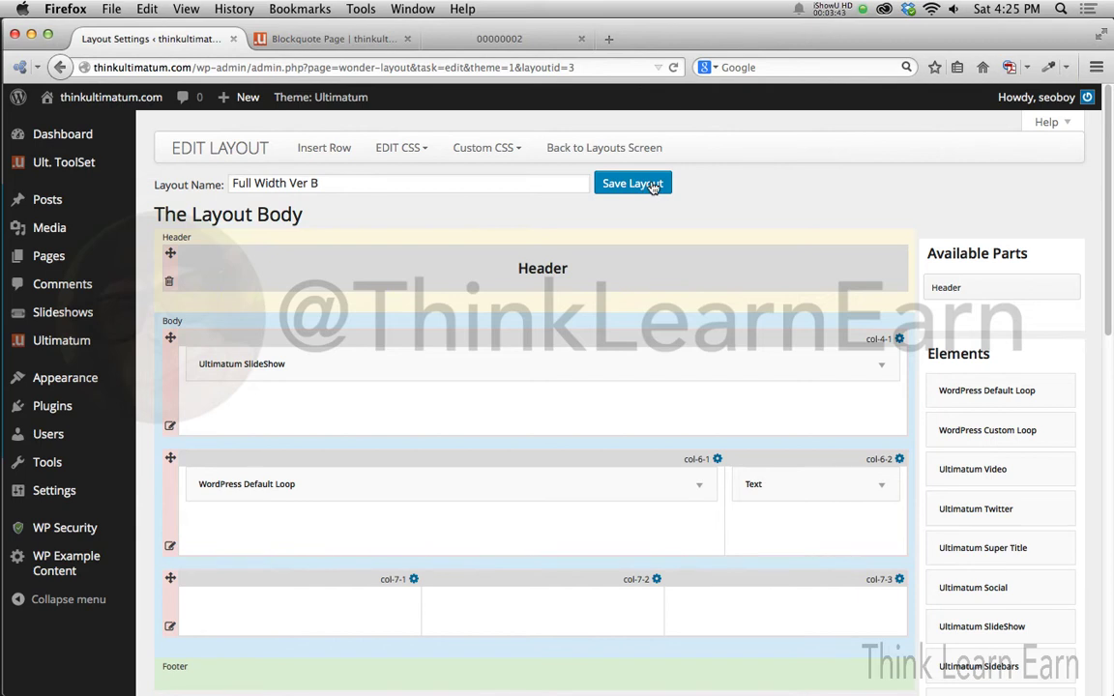
- Return to the layouts list, reload the live site and check how the Headers Page and Blockquote Page display
{"action": "left_click", "coordinate": [622, 149]}
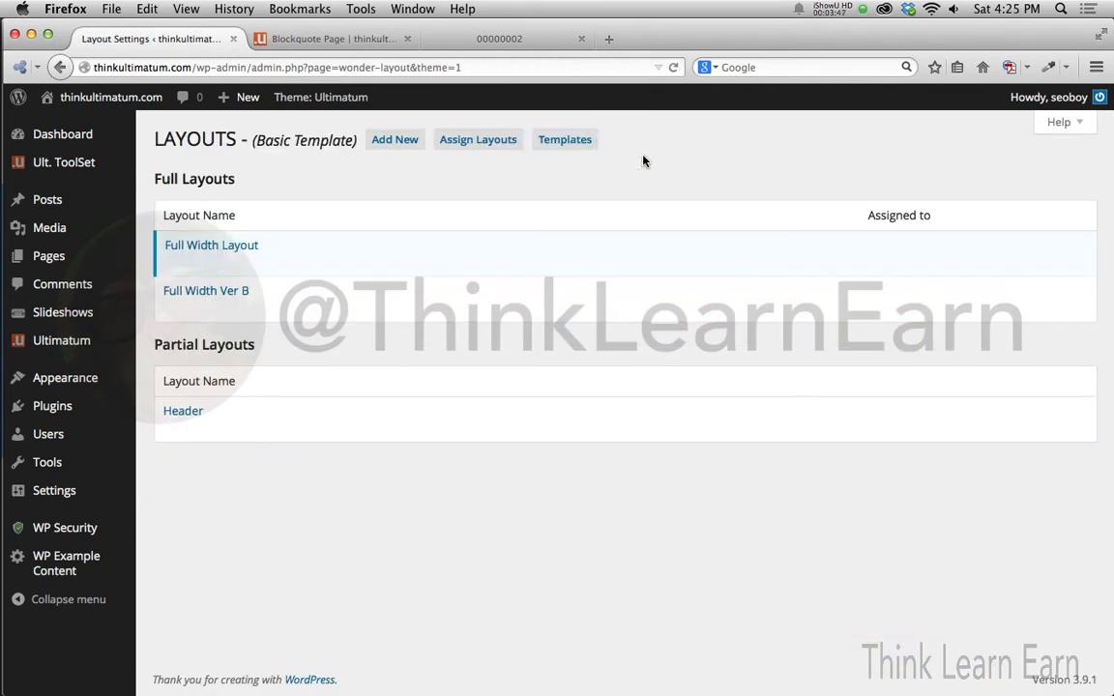
{"action": "left_click", "coordinate": [355, 39]}
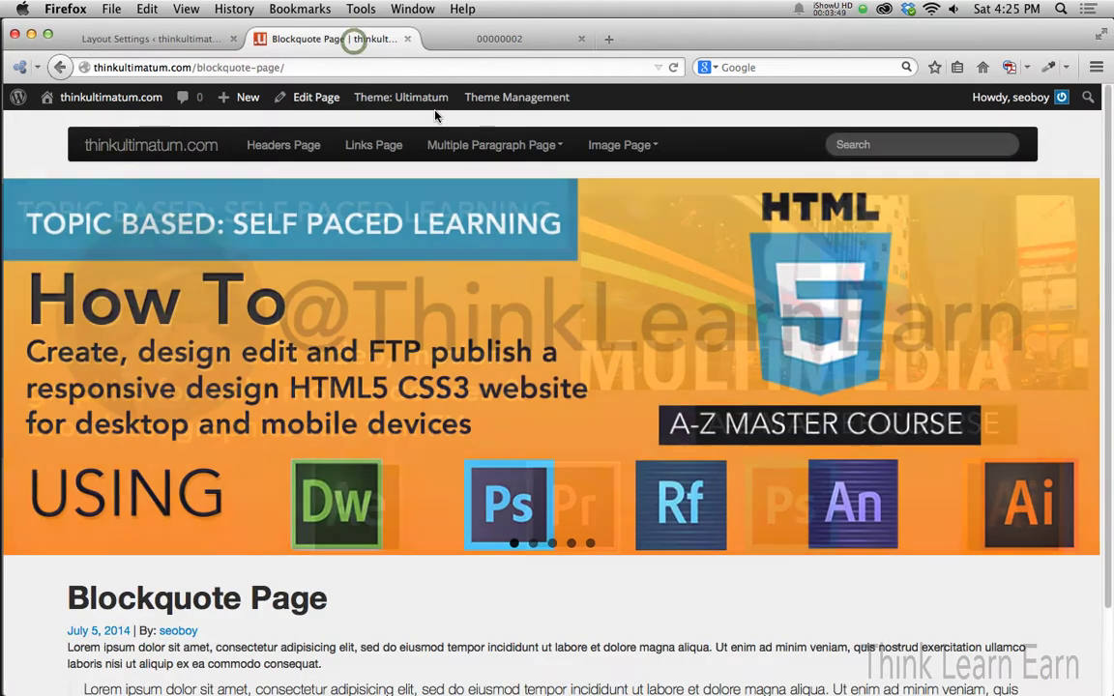
{"action": "left_click", "coordinate": [673, 69]}
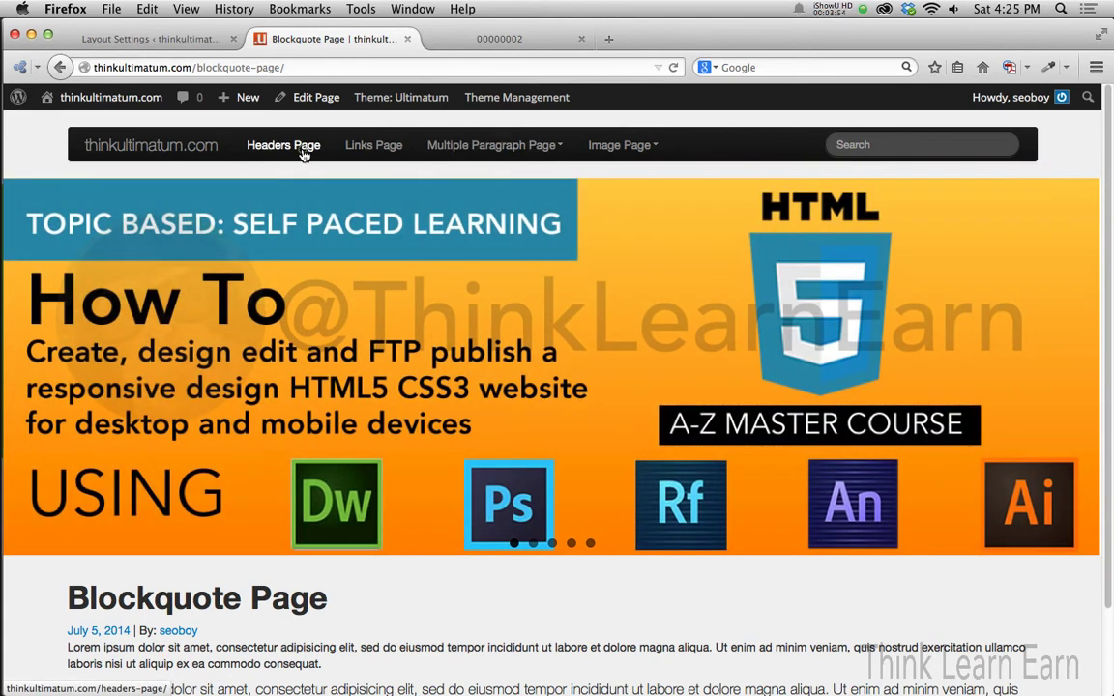
{"action": "left_click", "coordinate": [301, 154]}
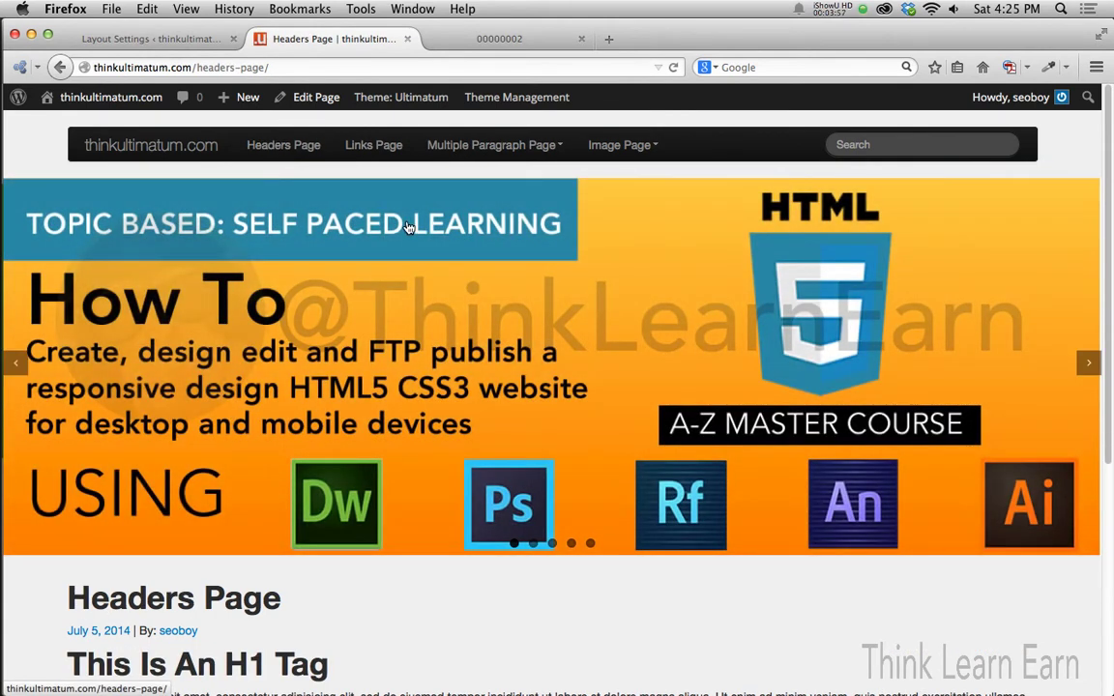
{"action": "scroll", "coordinate": [365, 213], "scroll_direction": "down", "scroll_amount": 5}
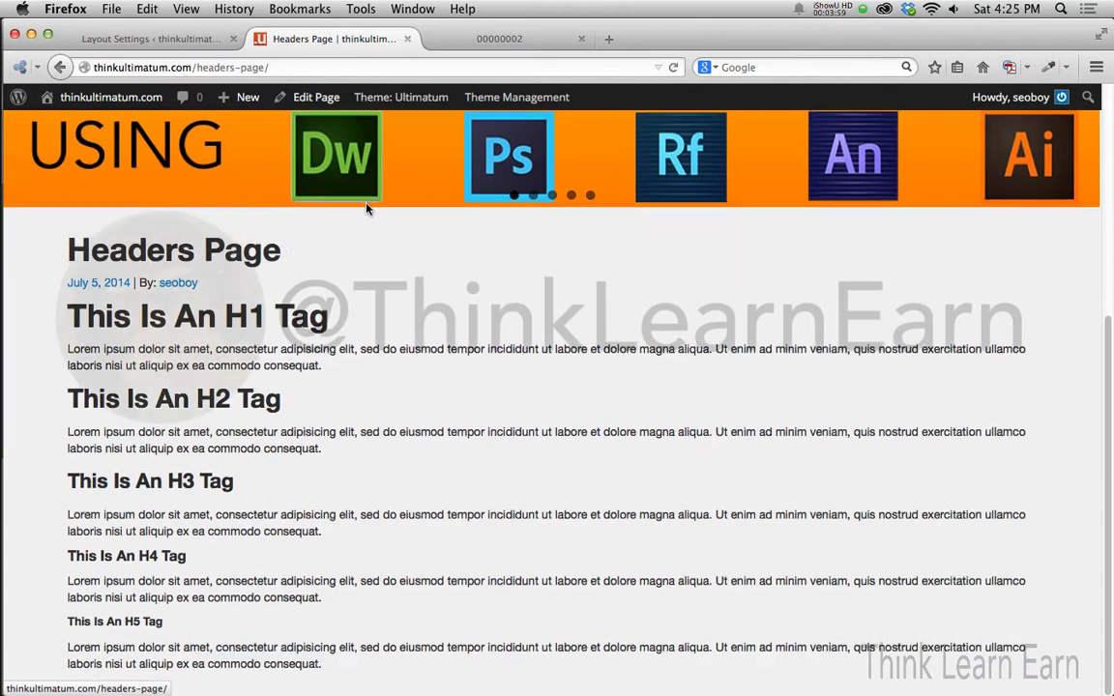
{"action": "scroll", "coordinate": [368, 209], "scroll_direction": "up", "scroll_amount": 6}
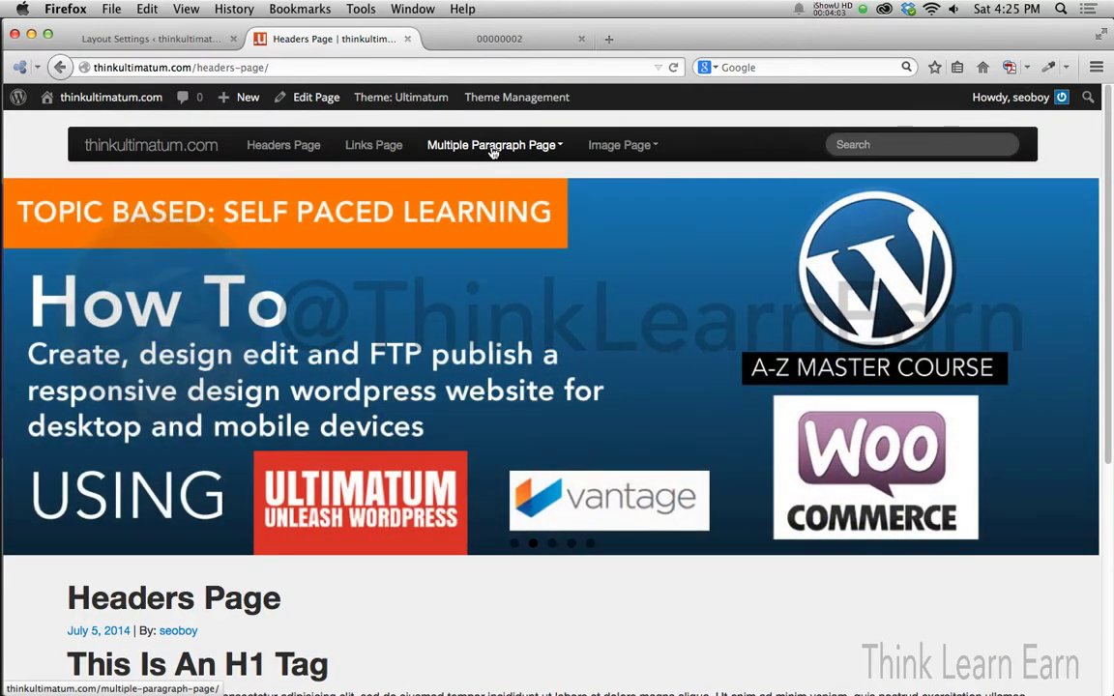
{"action": "left_click", "coordinate": [443, 143]}
{"action": "left_click", "coordinate": [491, 191]}
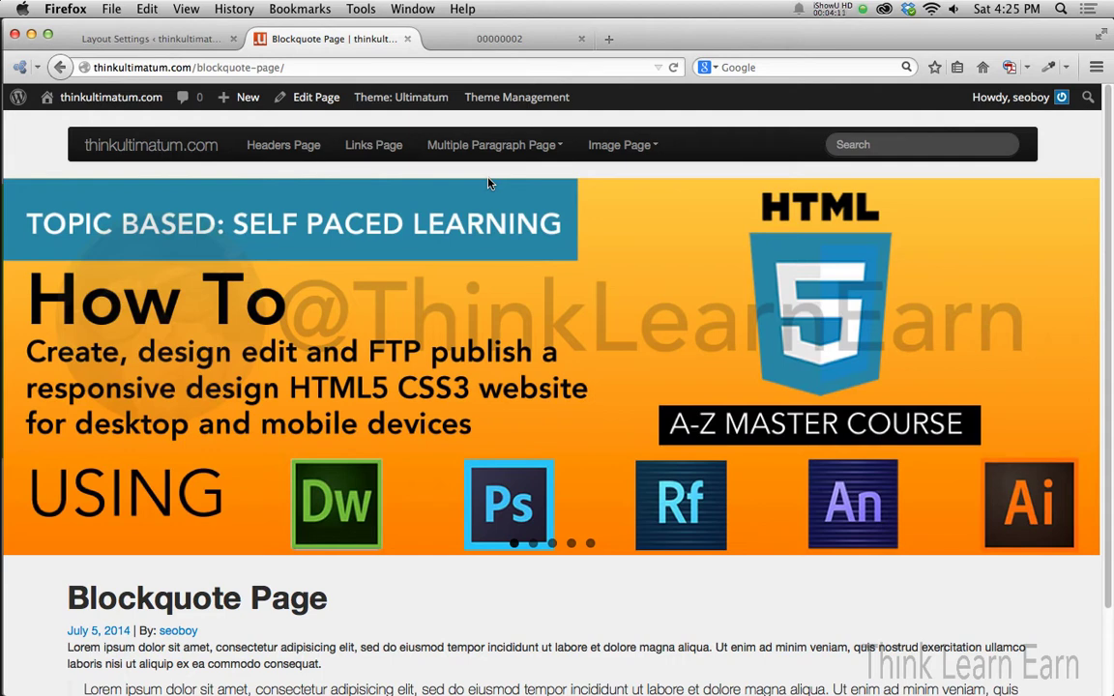
- Open the layout used by the Blockquote Page for editing and go back to the layouts list
{"action": "mouse_move", "coordinate": [474, 96]}
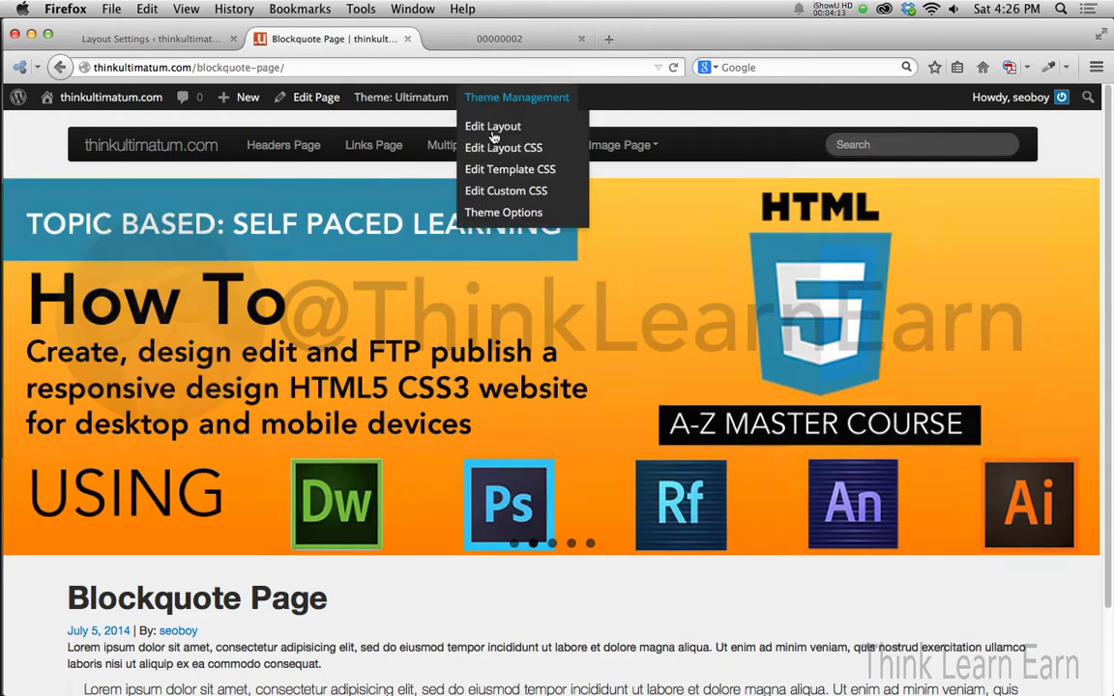
{"action": "left_click", "coordinate": [469, 124]}
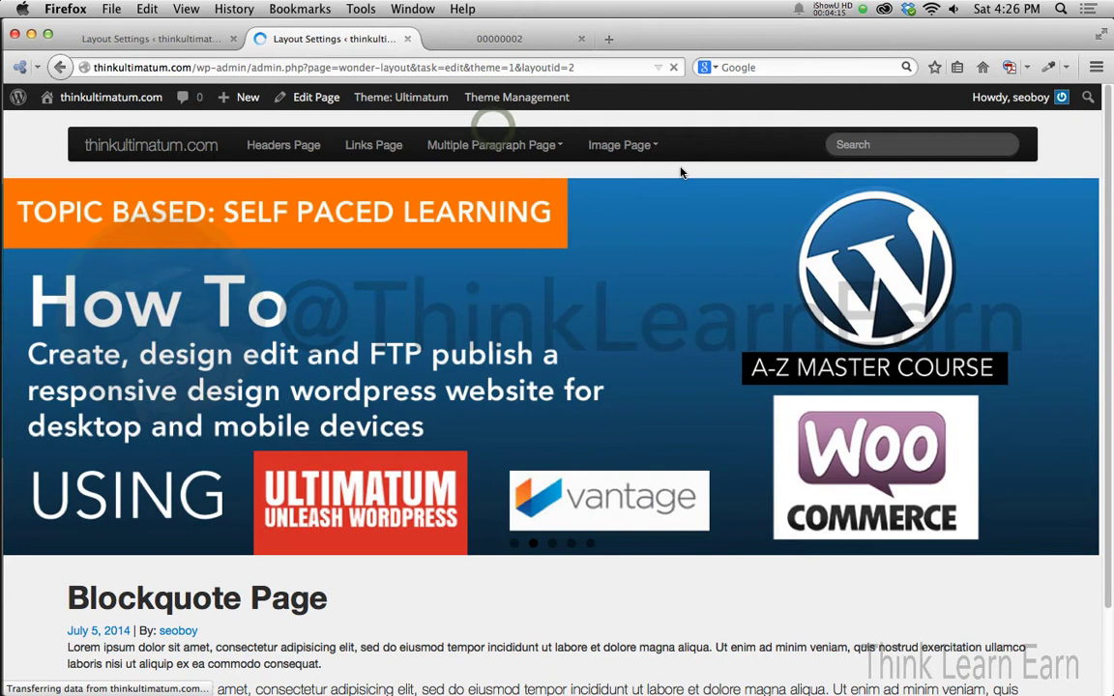
{"action": "left_click", "coordinate": [620, 152]}
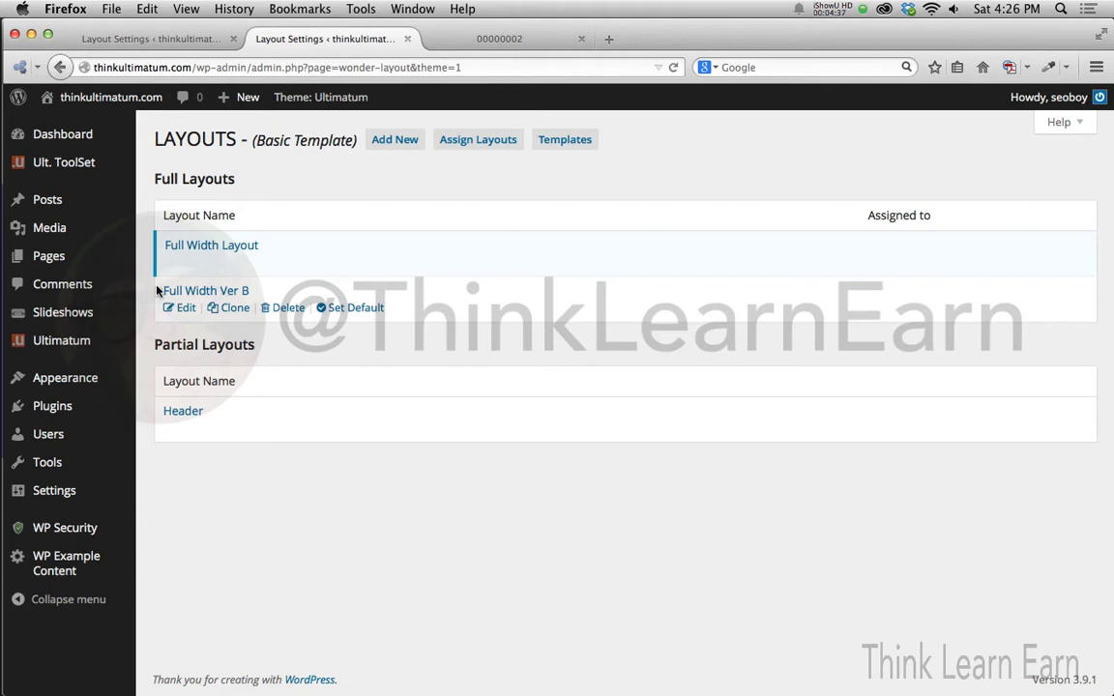
- Assign the Full Width Ver B layout to the Multiple Paragraph Page and update the page
{"action": "mouse_move", "coordinate": [56, 259]}
{"action": "left_click", "coordinate": [145, 259]}
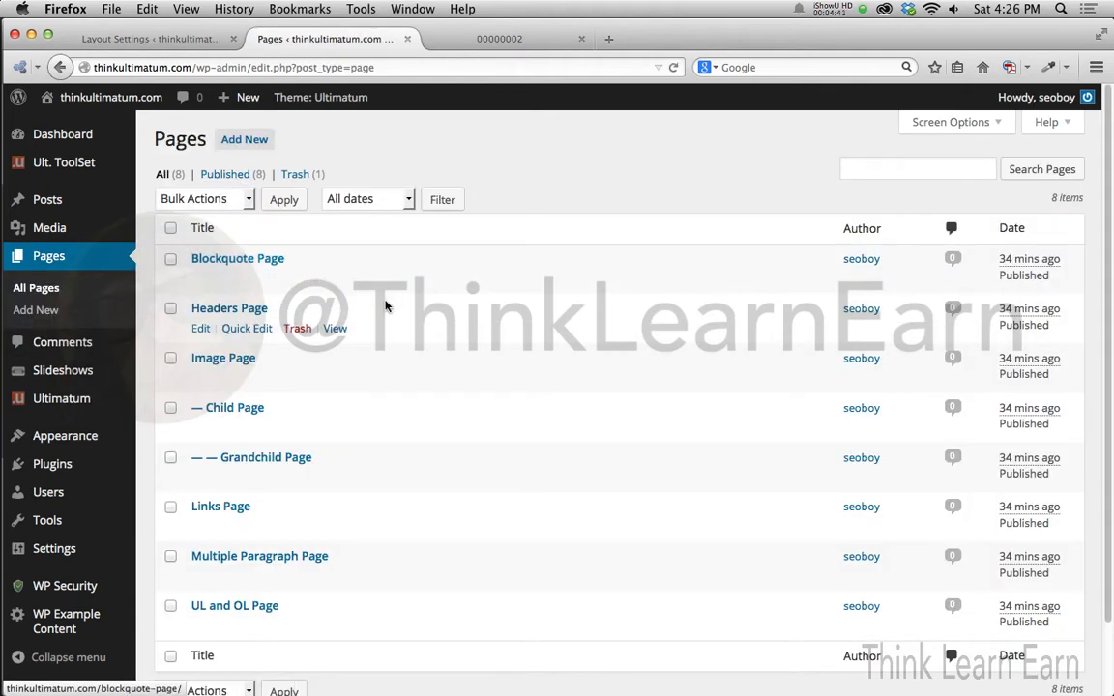
{"action": "scroll", "coordinate": [384, 304], "scroll_direction": "down", "scroll_amount": 3}
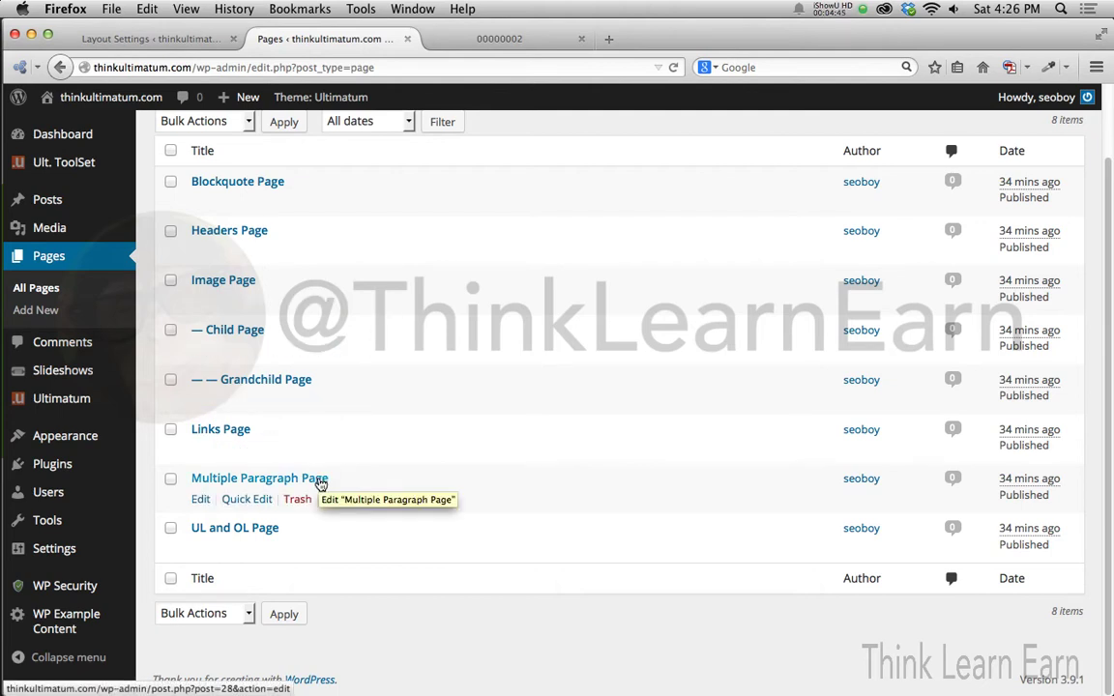
{"action": "left_click", "coordinate": [200, 499]}
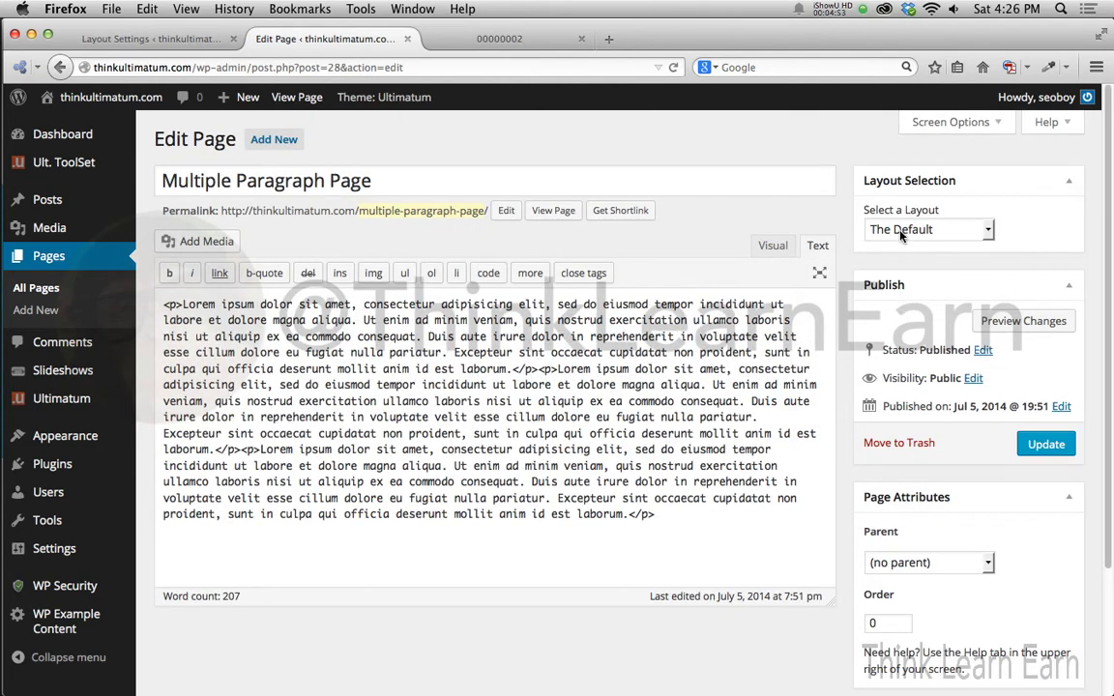
{"action": "left_click", "coordinate": [986, 231]}
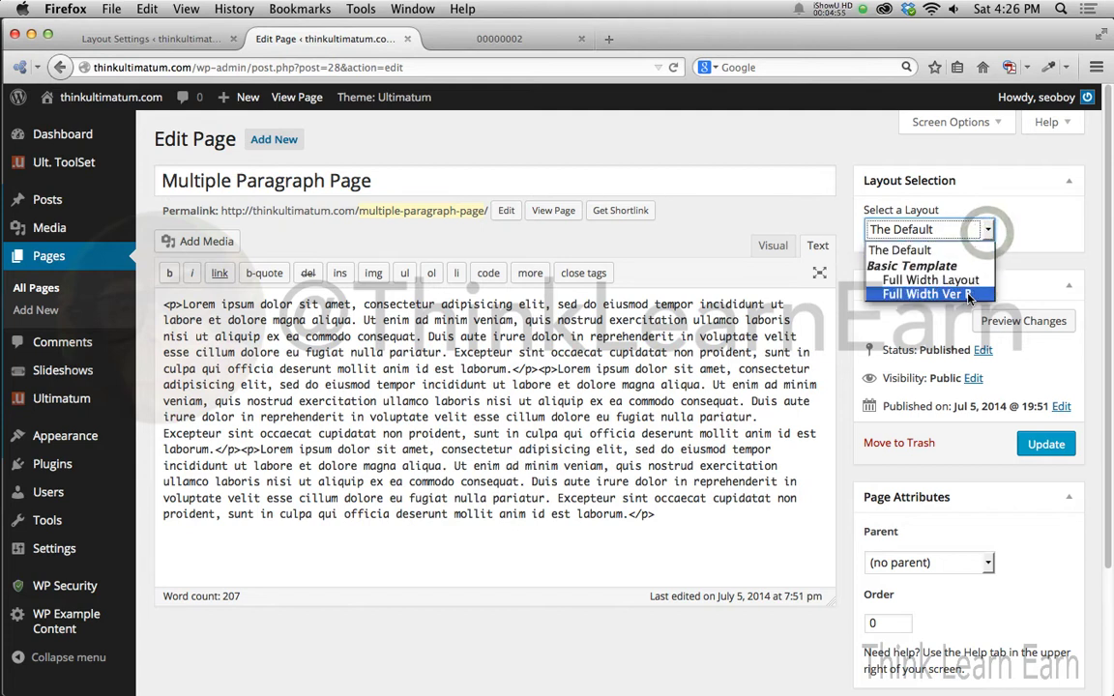
{"action": "left_click", "coordinate": [967, 294]}
{"action": "left_click", "coordinate": [1045, 444]}
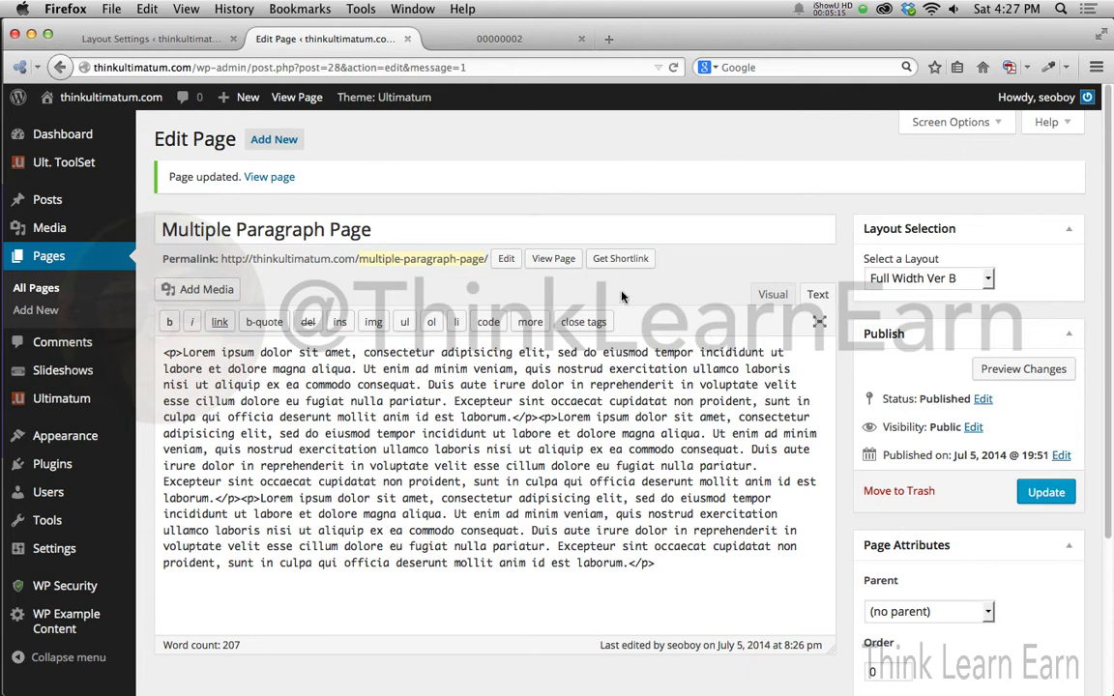
- View the live Multiple Paragraph Page and check its content area below the slideshow
{"action": "left_click", "coordinate": [557, 259]}
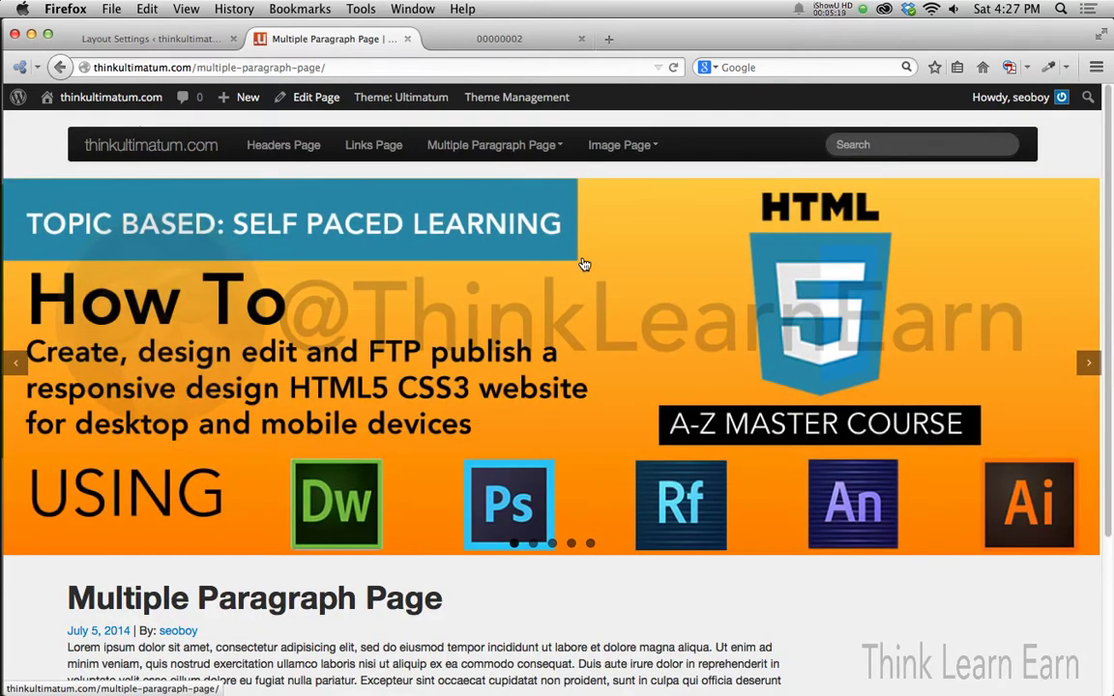
{"action": "scroll", "coordinate": [583, 263], "scroll_direction": "down", "scroll_amount": 3}
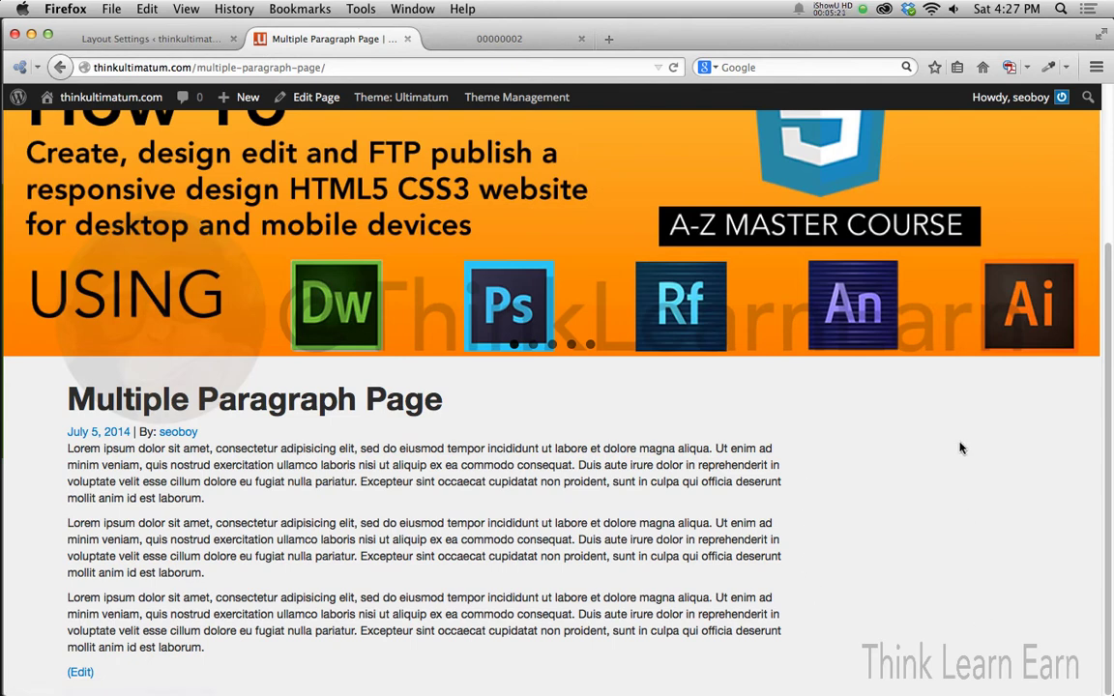
{"action": "scroll", "coordinate": [657, 391], "scroll_direction": "up", "scroll_amount": 3}
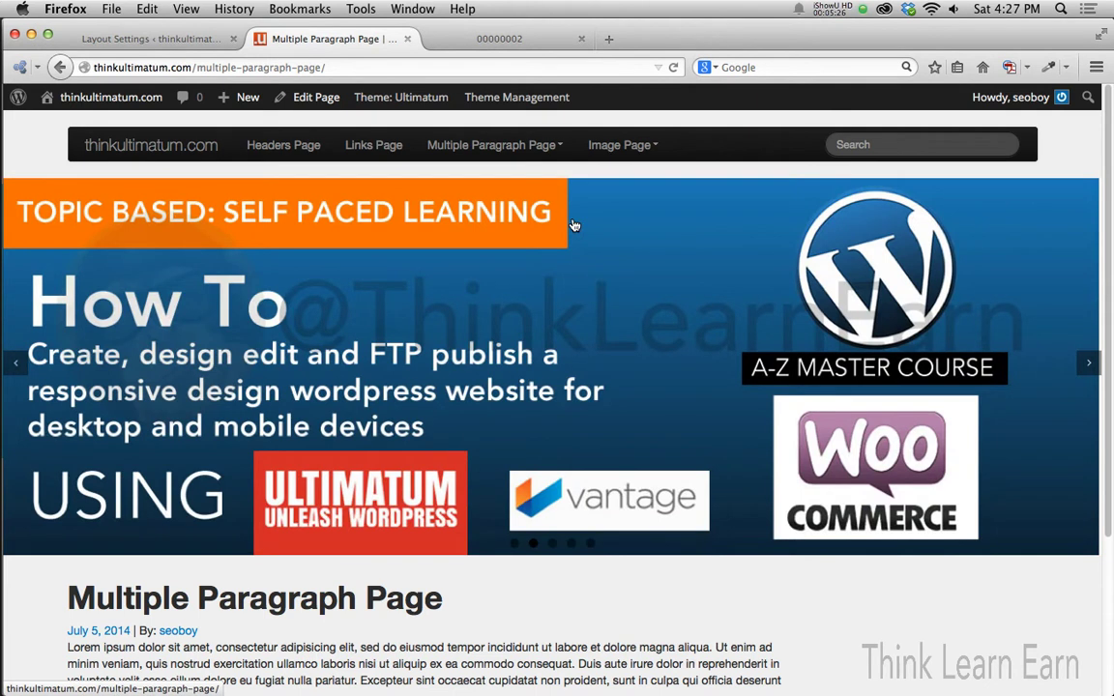
- Upload footer-head-ad.png and wp-pizza-160x600.jpg from the display-ads folder to the media library
{"action": "left_click", "coordinate": [202, 39]}
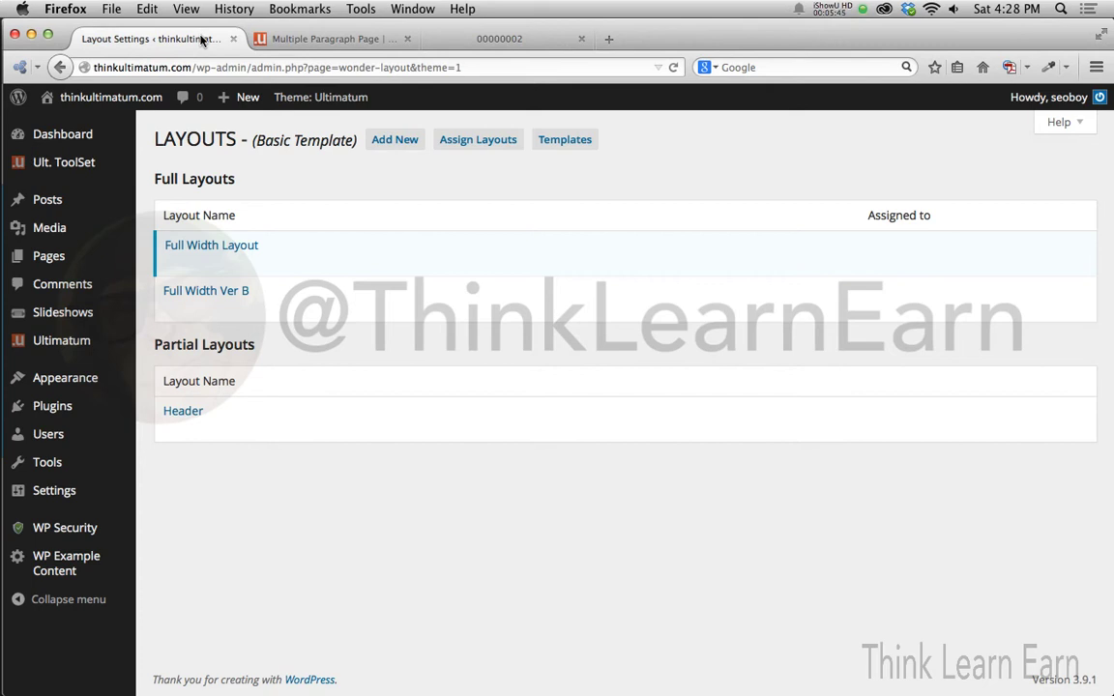
{"action": "mouse_move", "coordinate": [55, 232]}
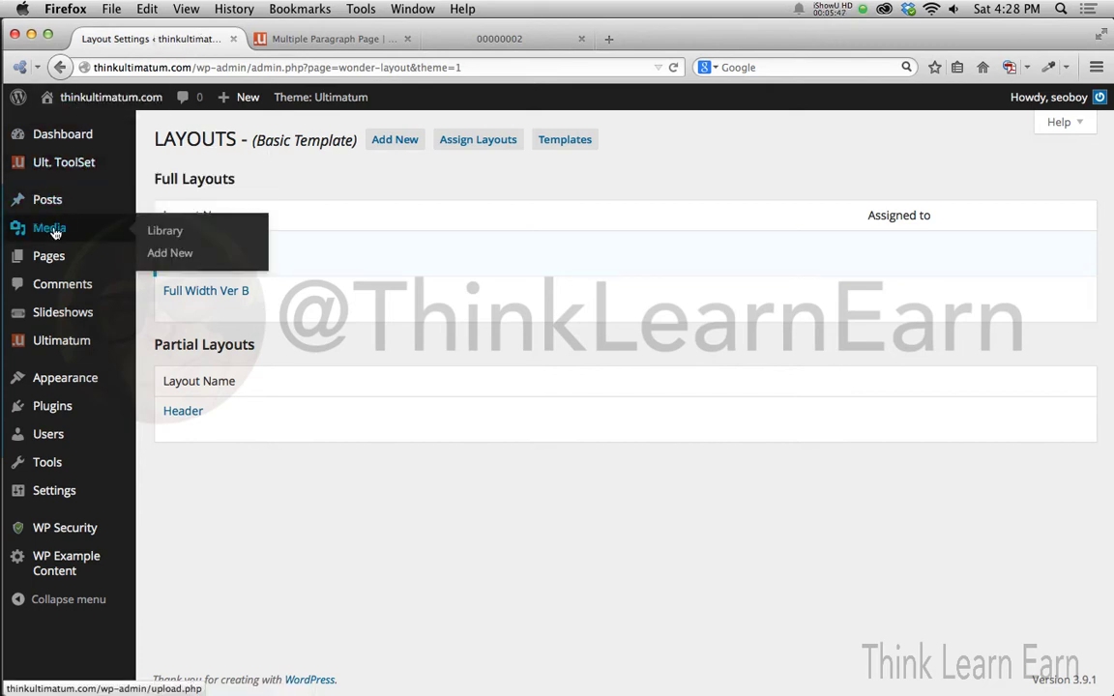
{"action": "left_click", "coordinate": [179, 256]}
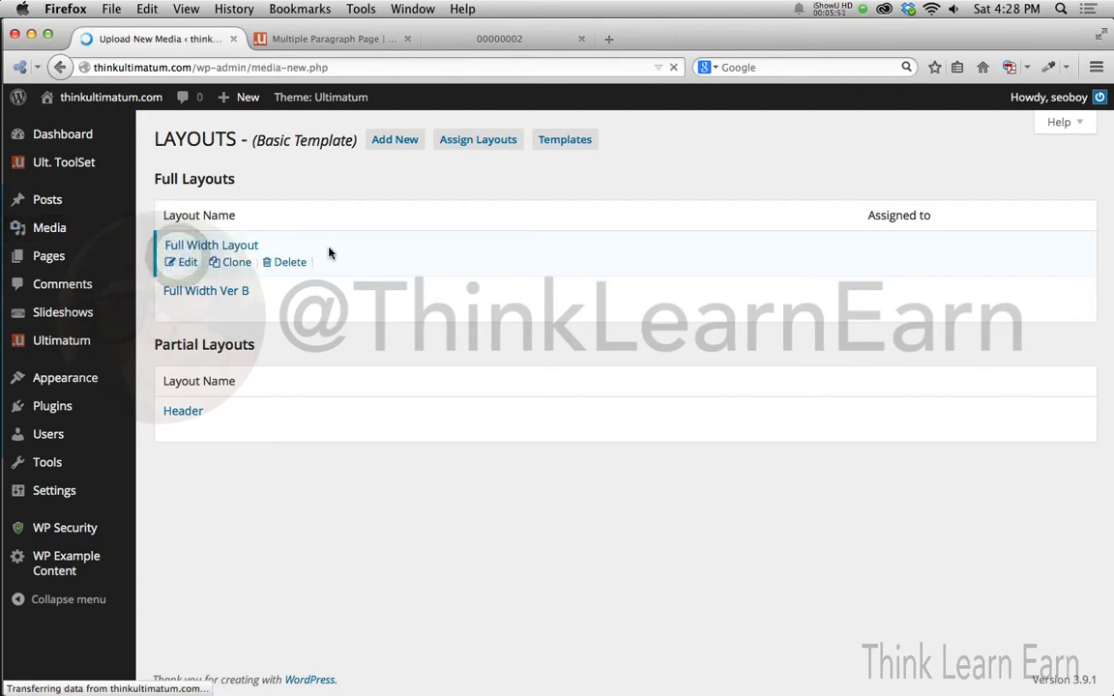
{"action": "left_click", "coordinate": [624, 297]}
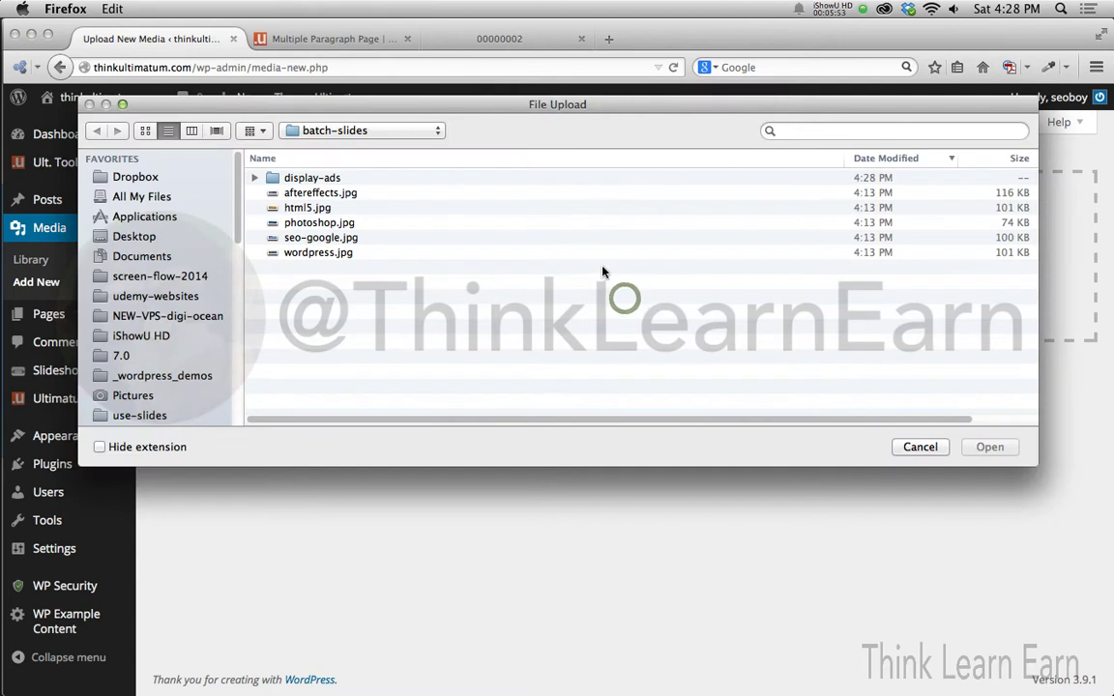
{"action": "double_click", "coordinate": [335, 180]}
{"action": "left_click", "coordinate": [328, 178]}
{"action": "left_click", "coordinate": [339, 192], "text": "shift"}
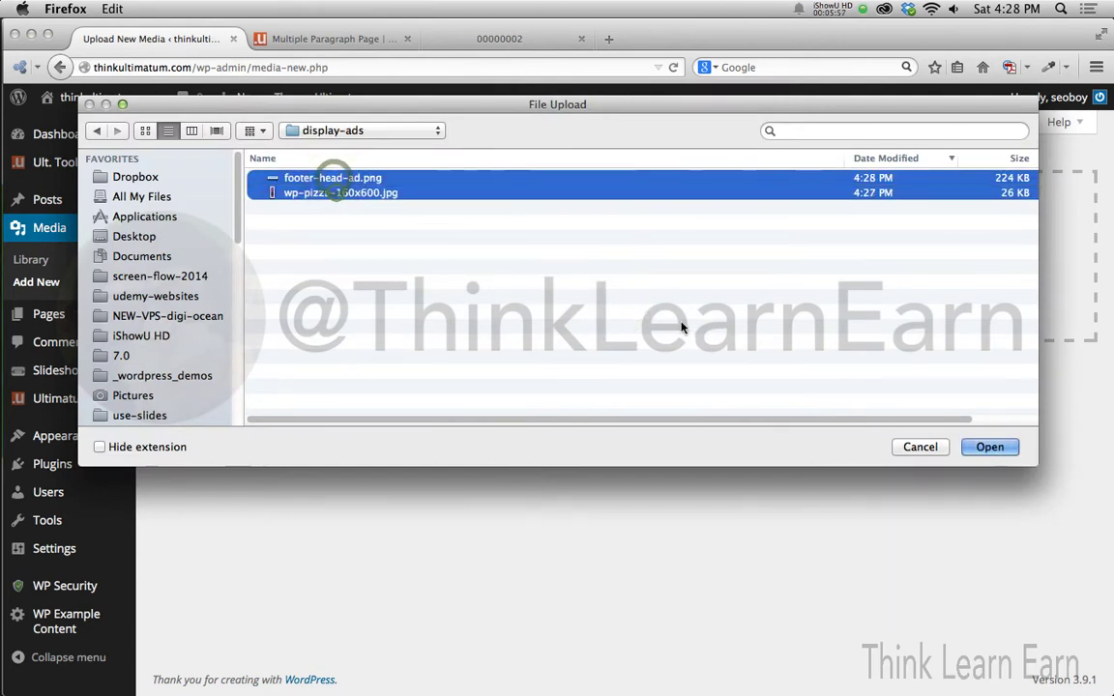
{"action": "left_click", "coordinate": [989, 447]}
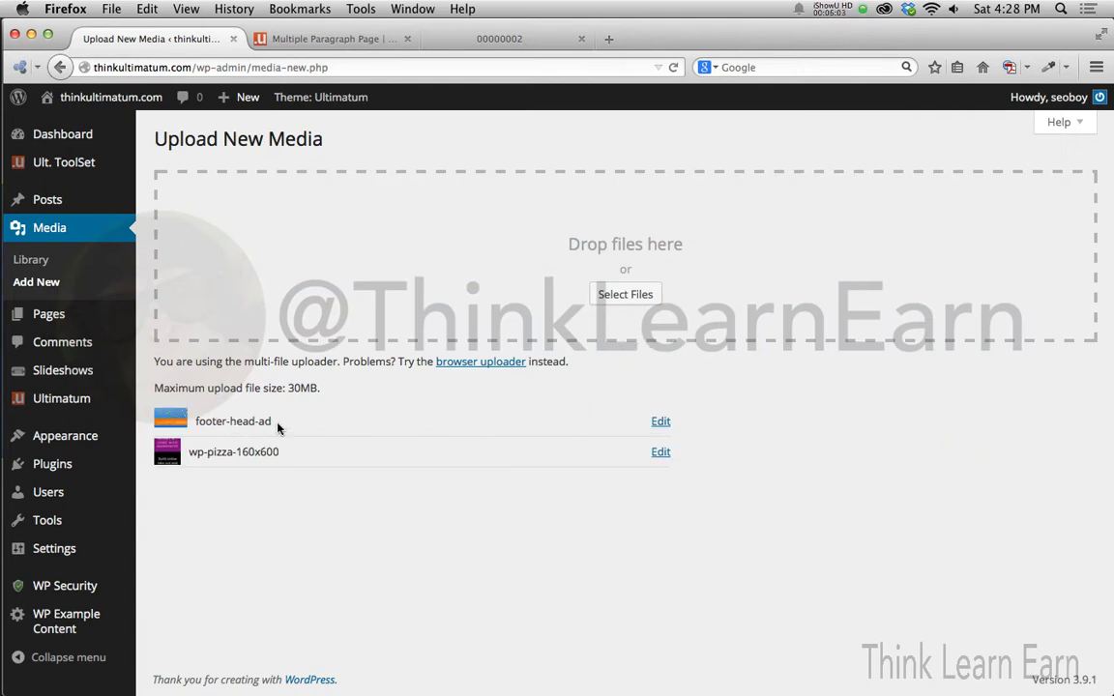
- Open the edit pages of the uploaded footer-head-ad and wp-pizza-160x600 images and inspect both ads
{"action": "left_click", "coordinate": [173, 418]}
{"action": "left_click", "coordinate": [657, 422]}
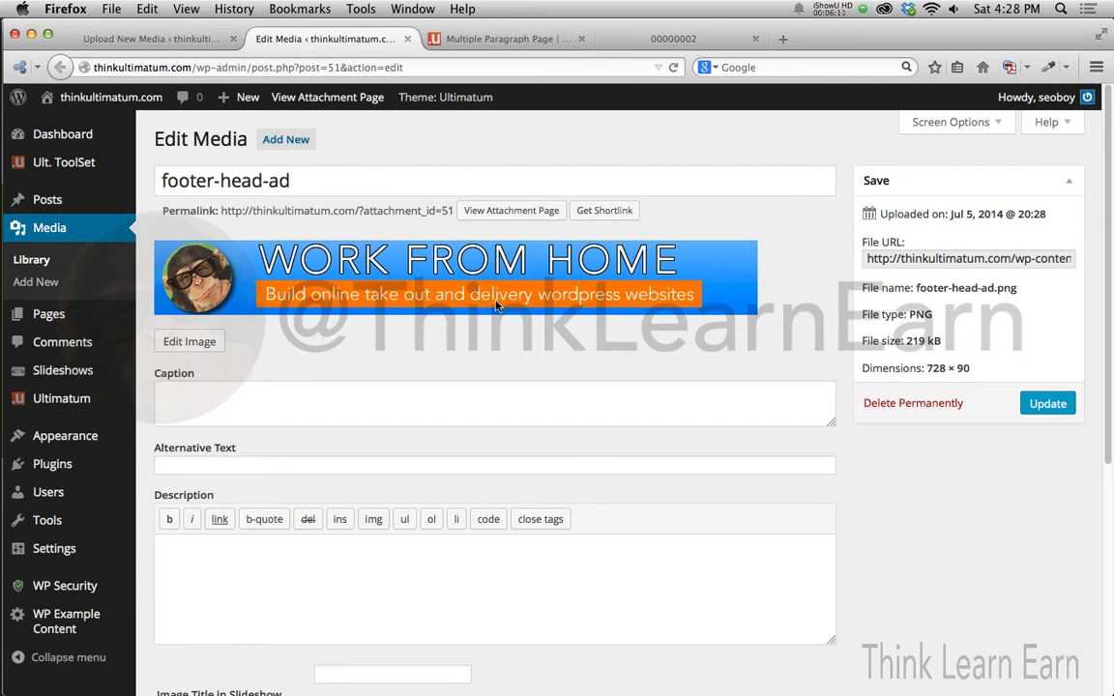
{"action": "left_click", "coordinate": [48, 263]}
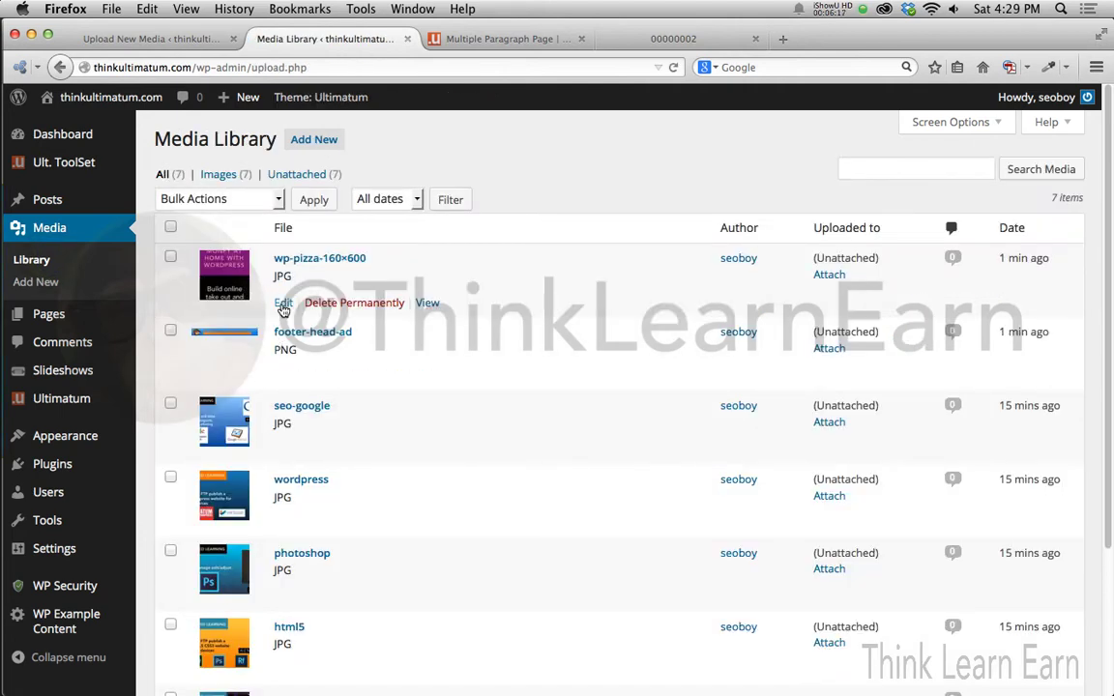
{"action": "left_click", "coordinate": [282, 302]}
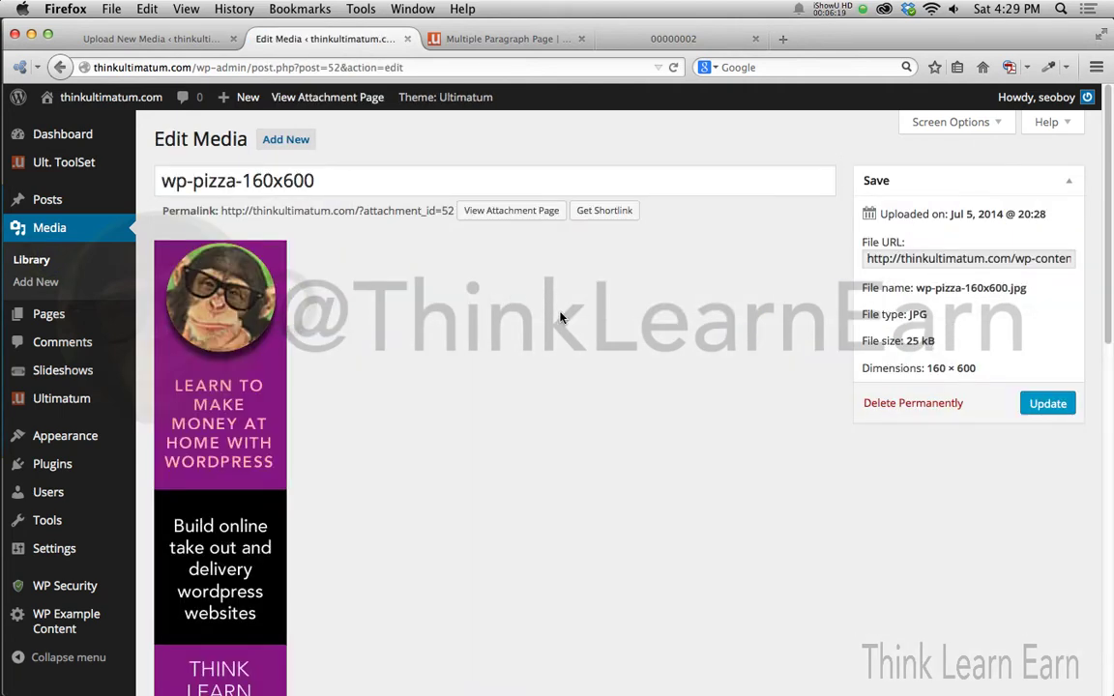
{"action": "scroll", "coordinate": [559, 316], "scroll_direction": "down", "scroll_amount": 2}
{"action": "scroll", "coordinate": [559, 316], "scroll_direction": "down", "scroll_amount": 2}
{"action": "scroll", "coordinate": [559, 316], "scroll_direction": "up", "scroll_amount": 4}
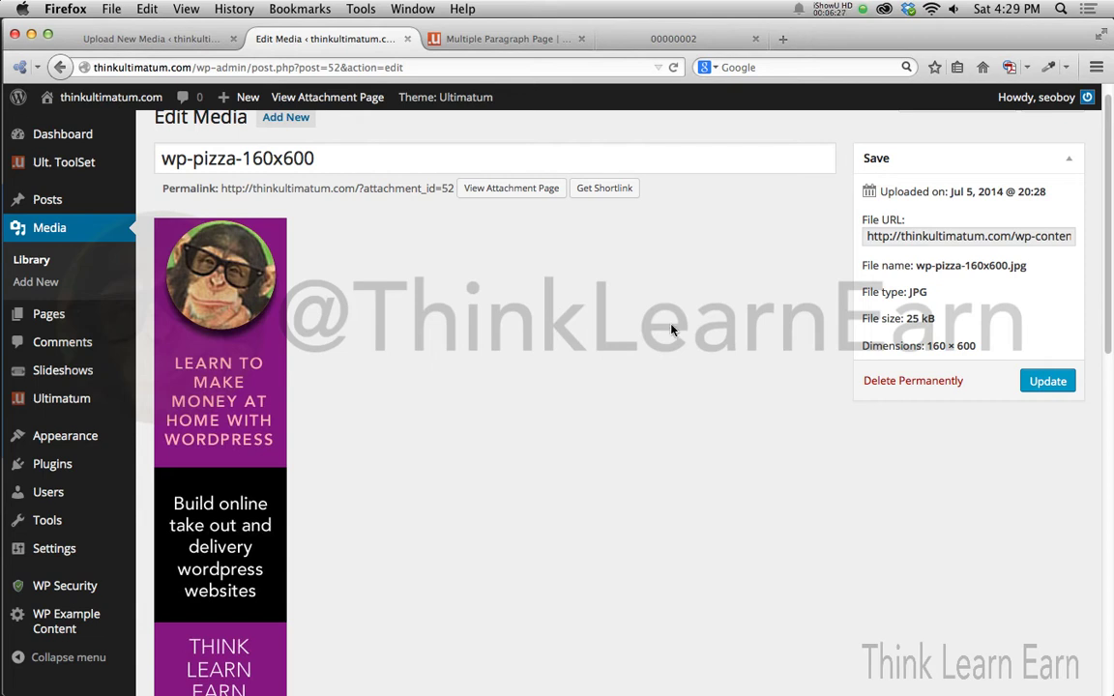
- Copy the full file URL of the wp-pizza-160x600 image
{"action": "left_click", "coordinate": [899, 235]}
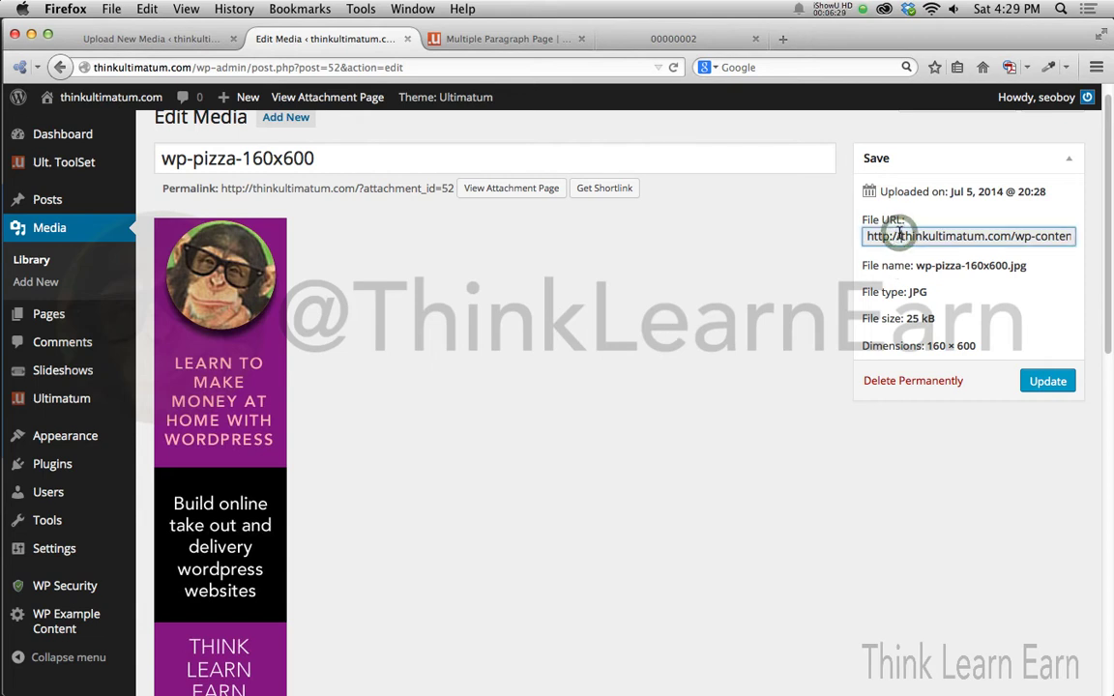
{"action": "key", "text": "super+a"}
{"action": "key", "text": "super+c"}
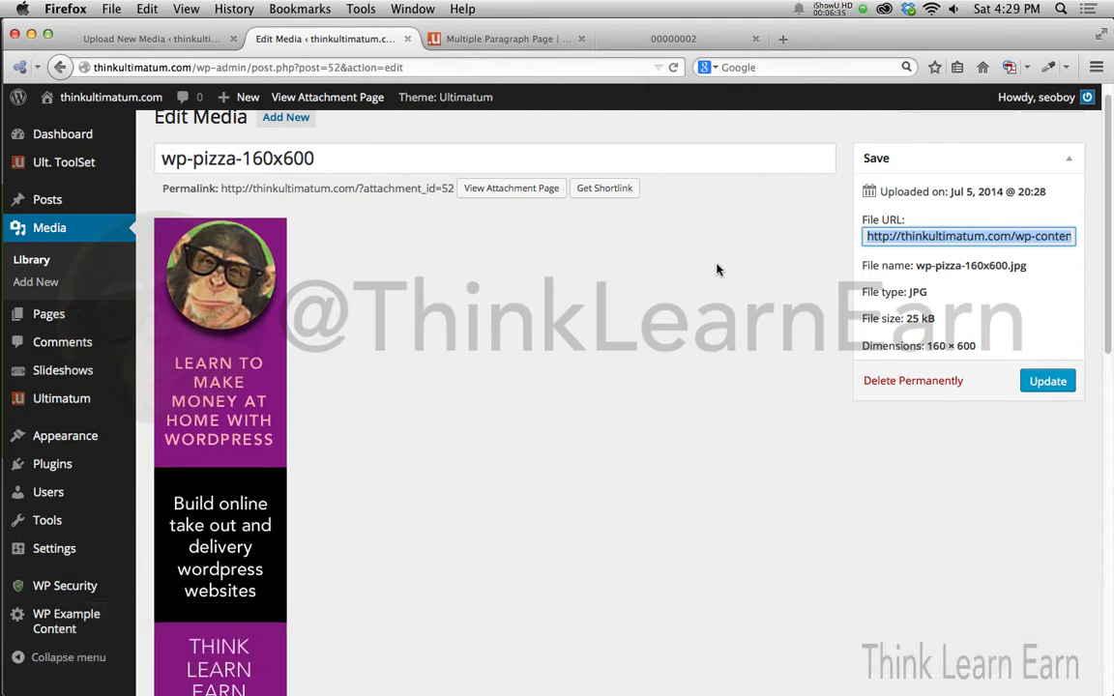
{"action": "key", "text": "super+c"}
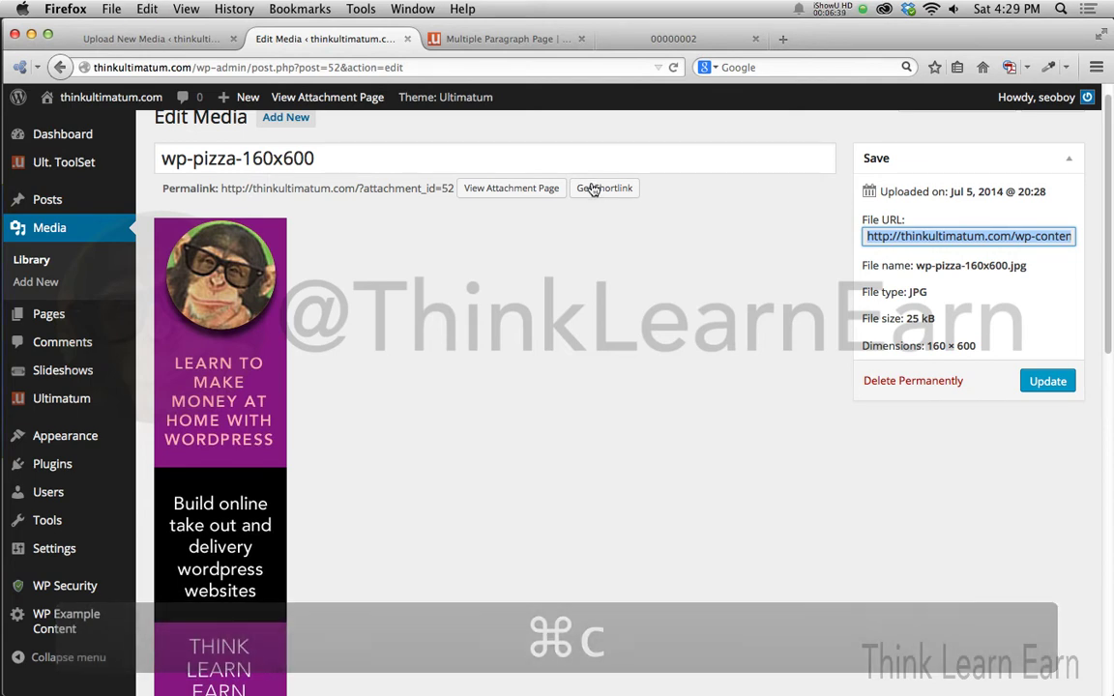
- Go to the live site's home page and, from there, open the Full Width Ver B layout for editing
{"action": "left_click", "coordinate": [156, 40]}
{"action": "left_click", "coordinate": [301, 39]}
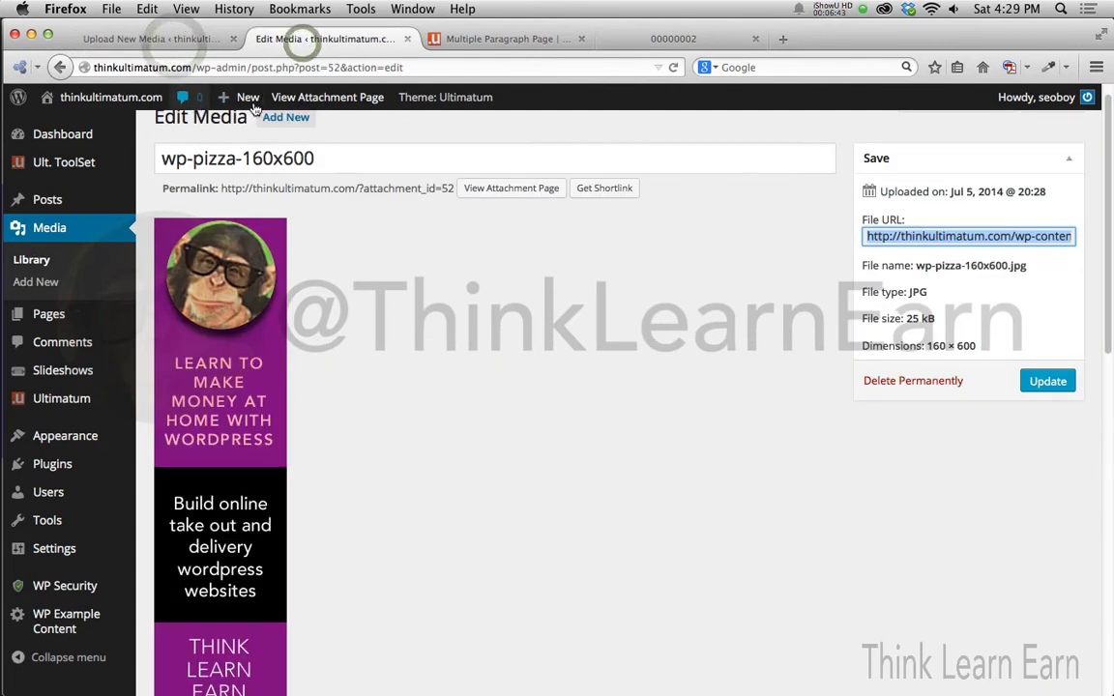
{"action": "mouse_move", "coordinate": [242, 104]}
{"action": "mouse_move", "coordinate": [97, 98]}
{"action": "left_click", "coordinate": [69, 124]}
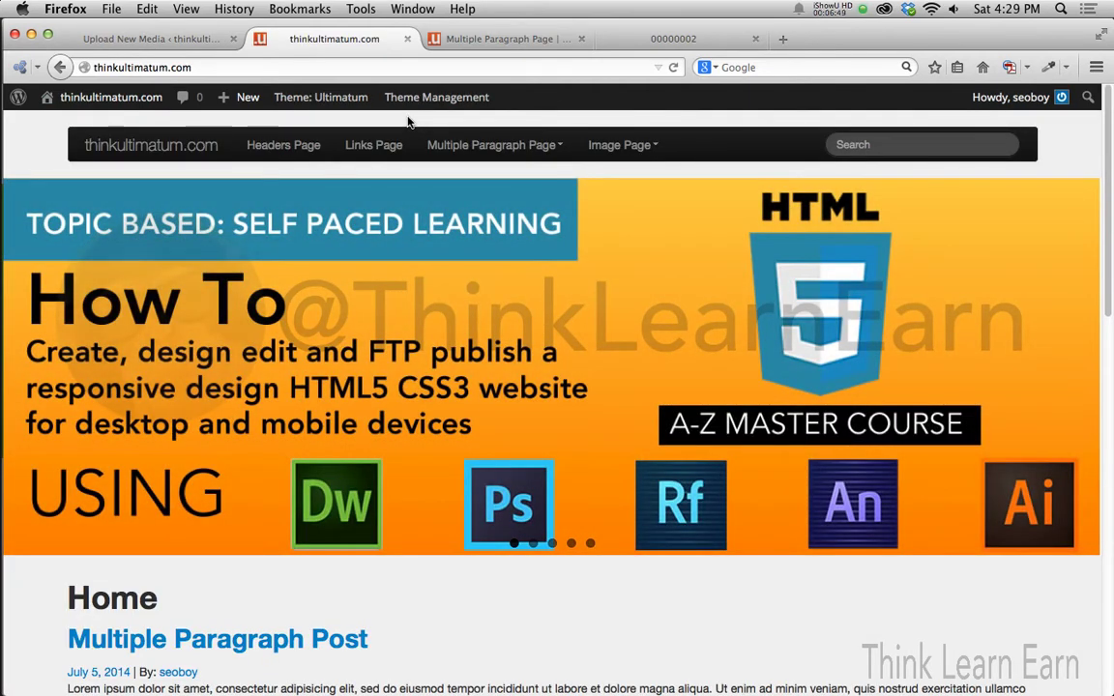
{"action": "mouse_move", "coordinate": [421, 98]}
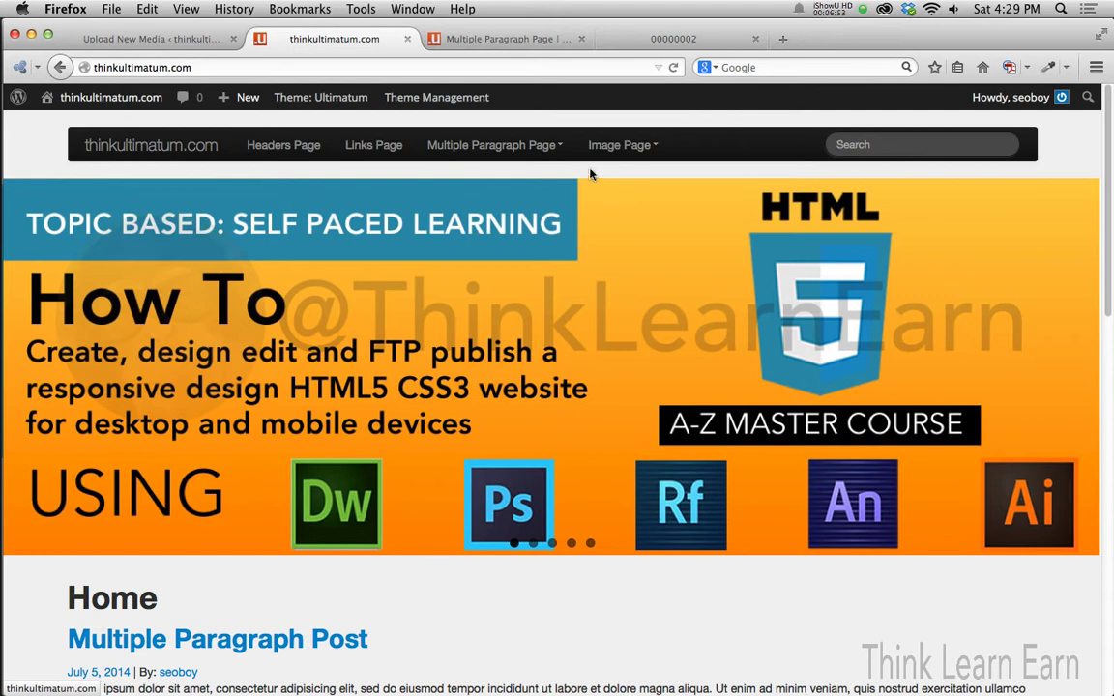
{"action": "mouse_move", "coordinate": [522, 150]}
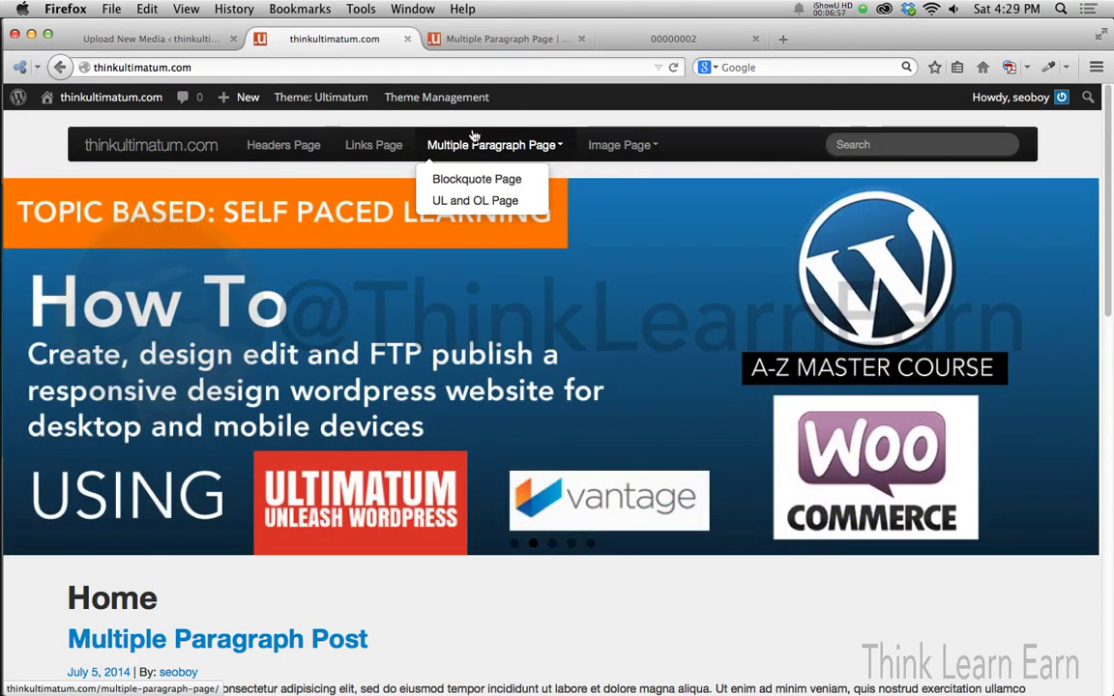
{"action": "mouse_move", "coordinate": [476, 100]}
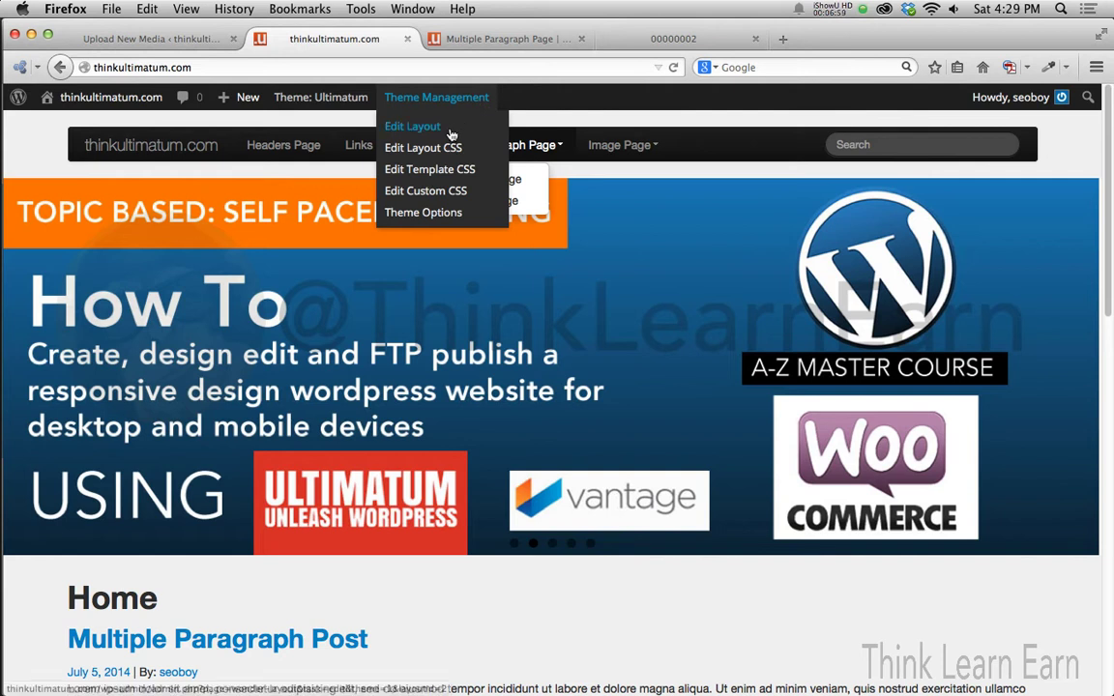
{"action": "left_click", "coordinate": [440, 126]}
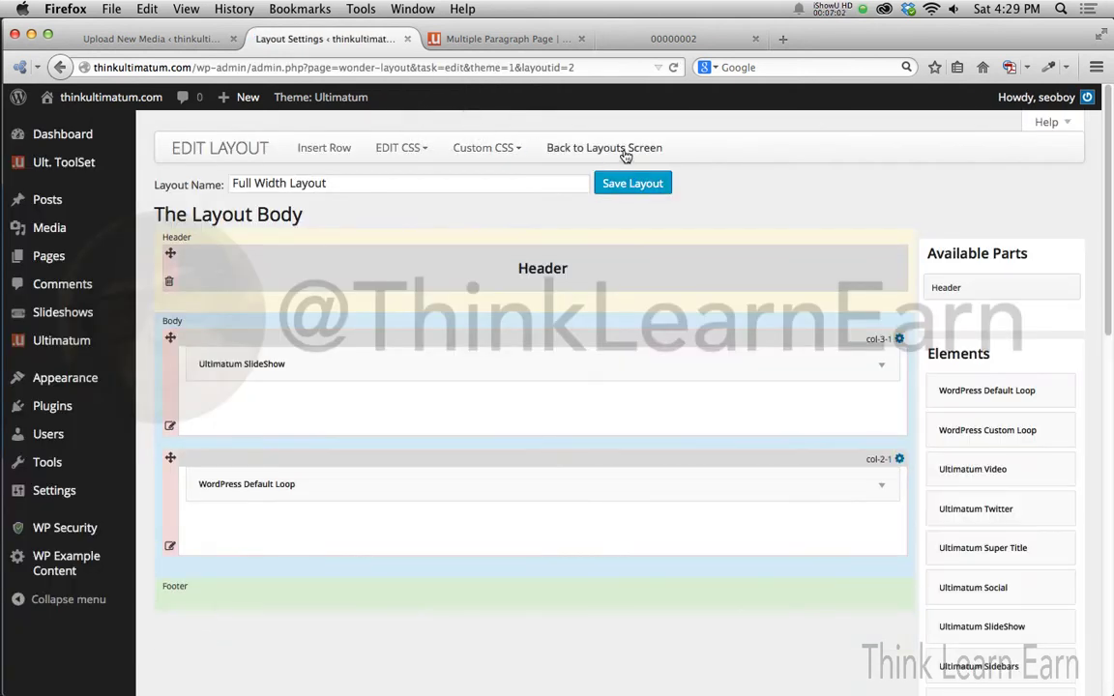
{"action": "left_click", "coordinate": [623, 150]}
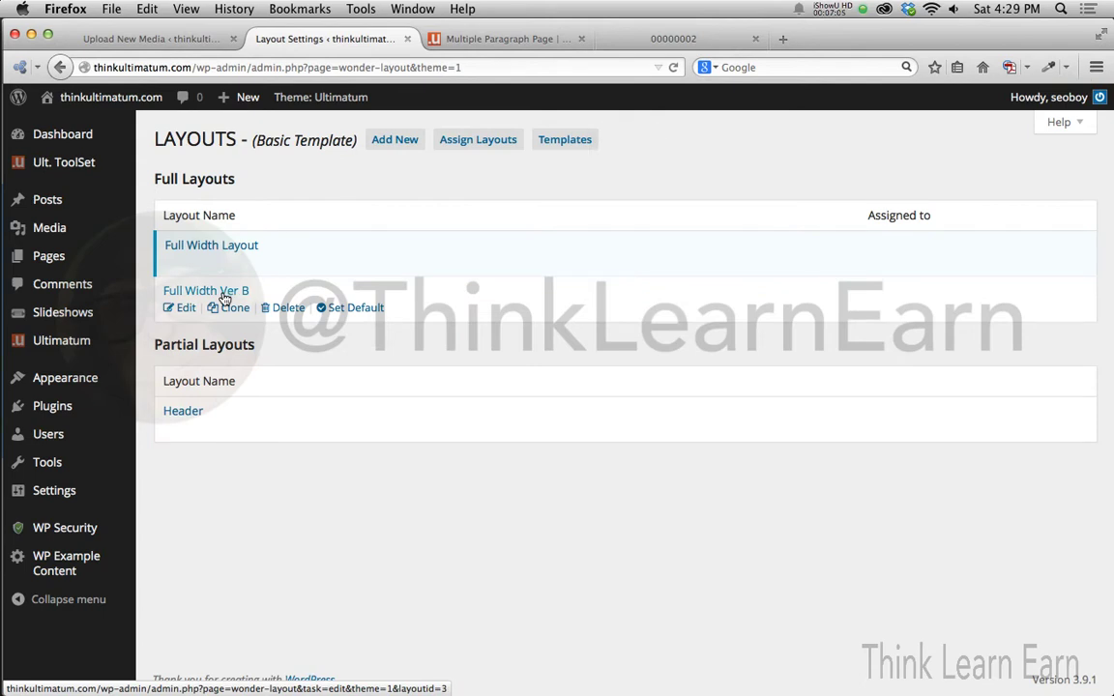
{"action": "left_click", "coordinate": [180, 308]}
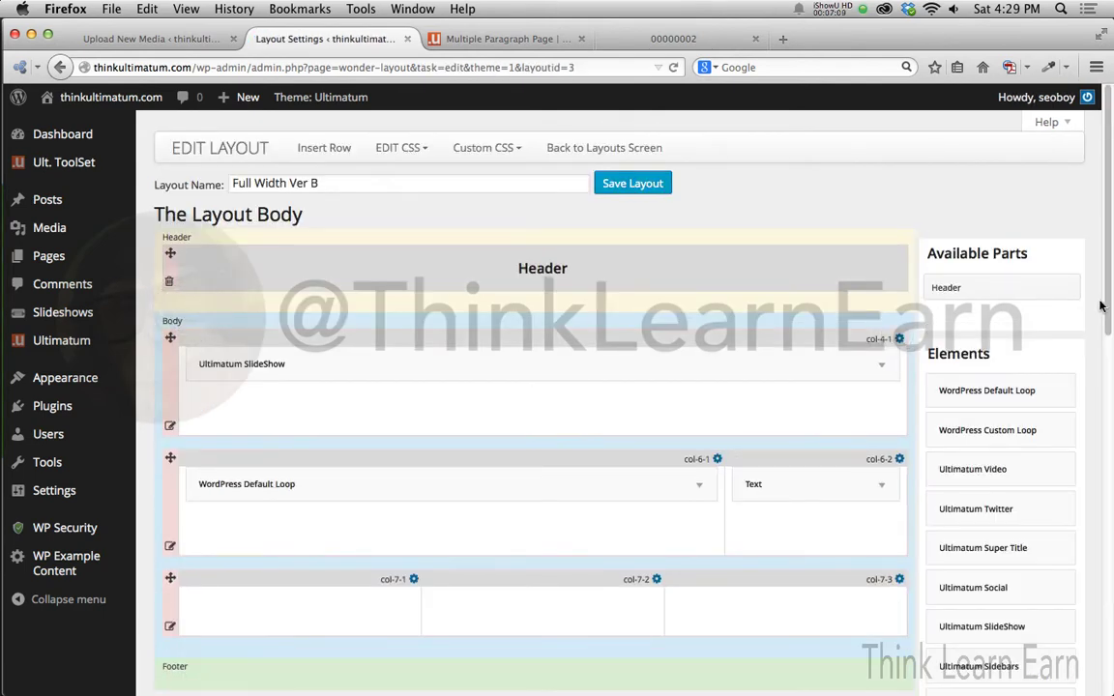
{"action": "scroll", "coordinate": [1107, 312], "scroll_direction": "down", "scroll_amount": 3}
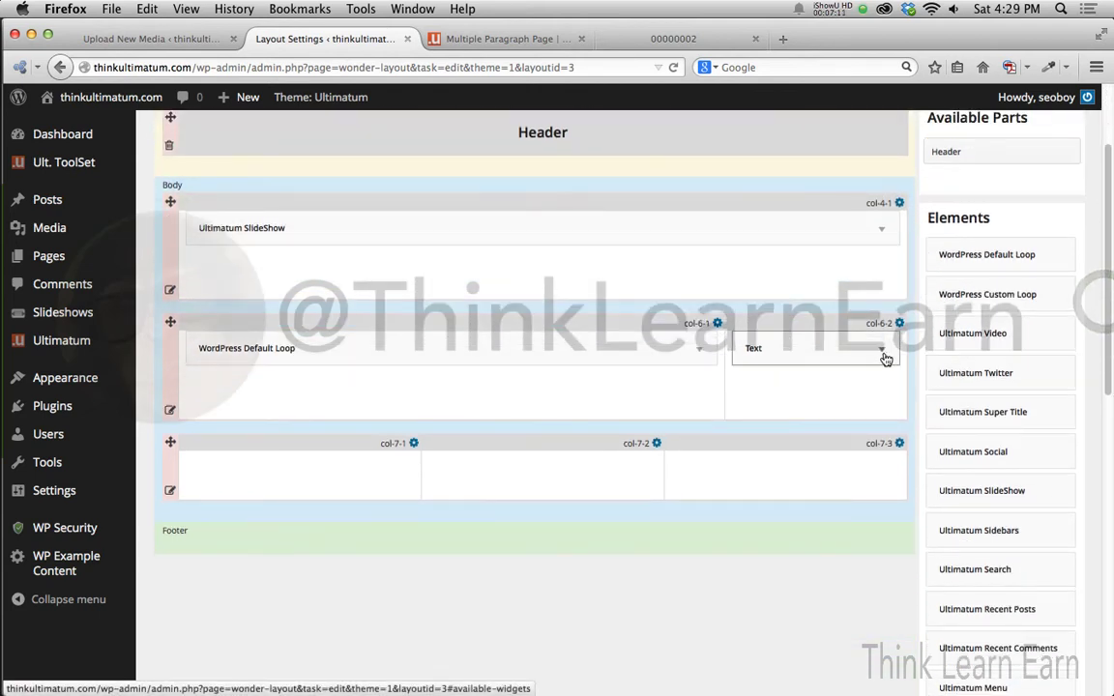
{"action": "left_click", "coordinate": [882, 350]}
{"action": "left_click", "coordinate": [641, 443]}
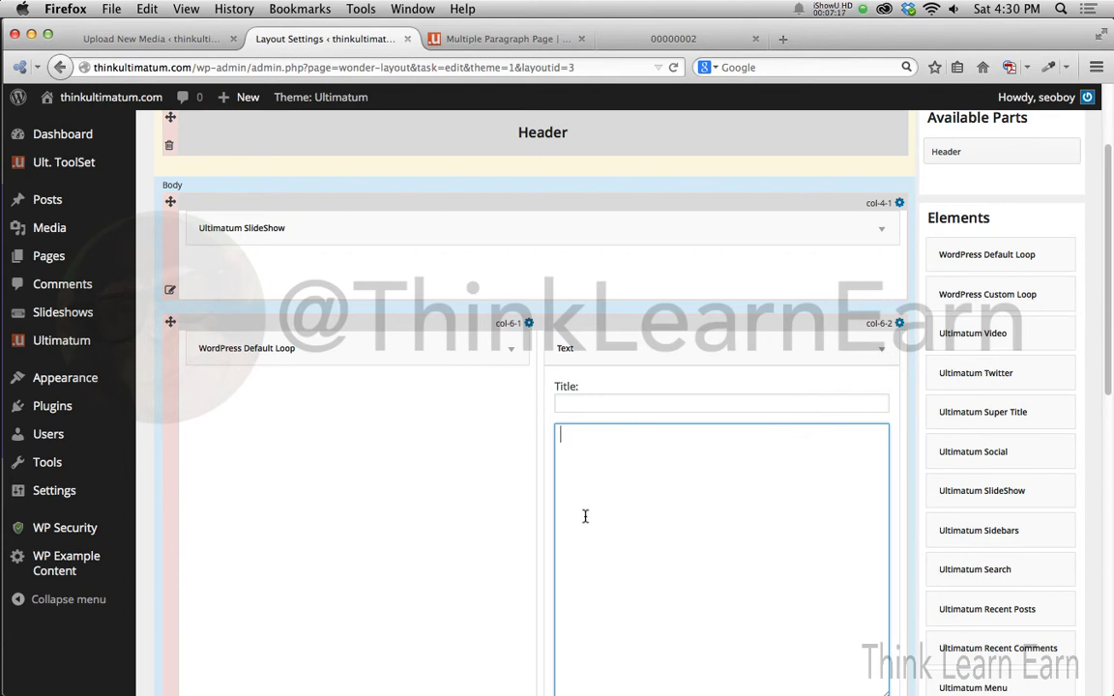
{"action": "left_click", "coordinate": [596, 486]}
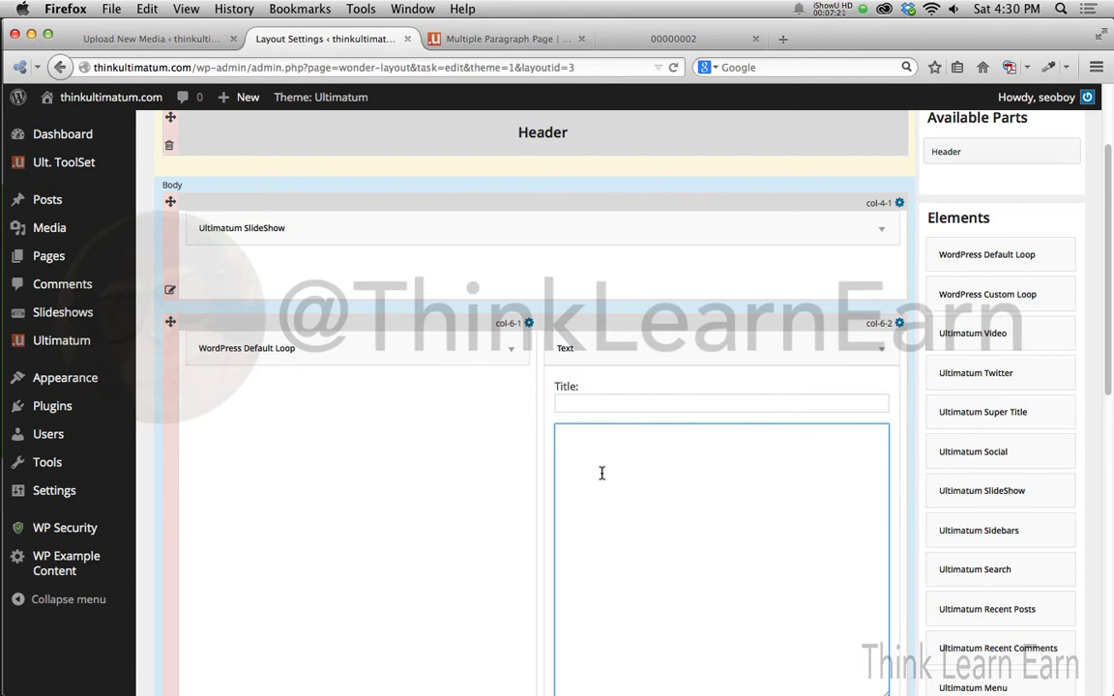
{"action": "key", "text": "super+v"}
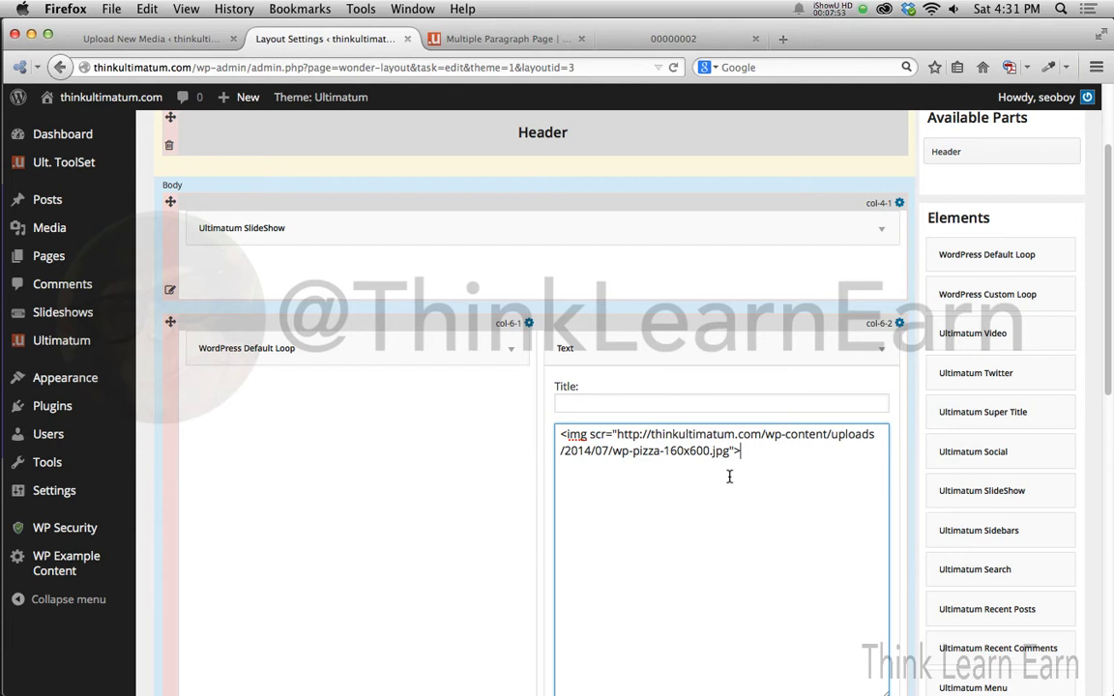
{"action": "scroll", "coordinate": [1110, 414], "scroll_direction": "up", "scroll_amount": 1}
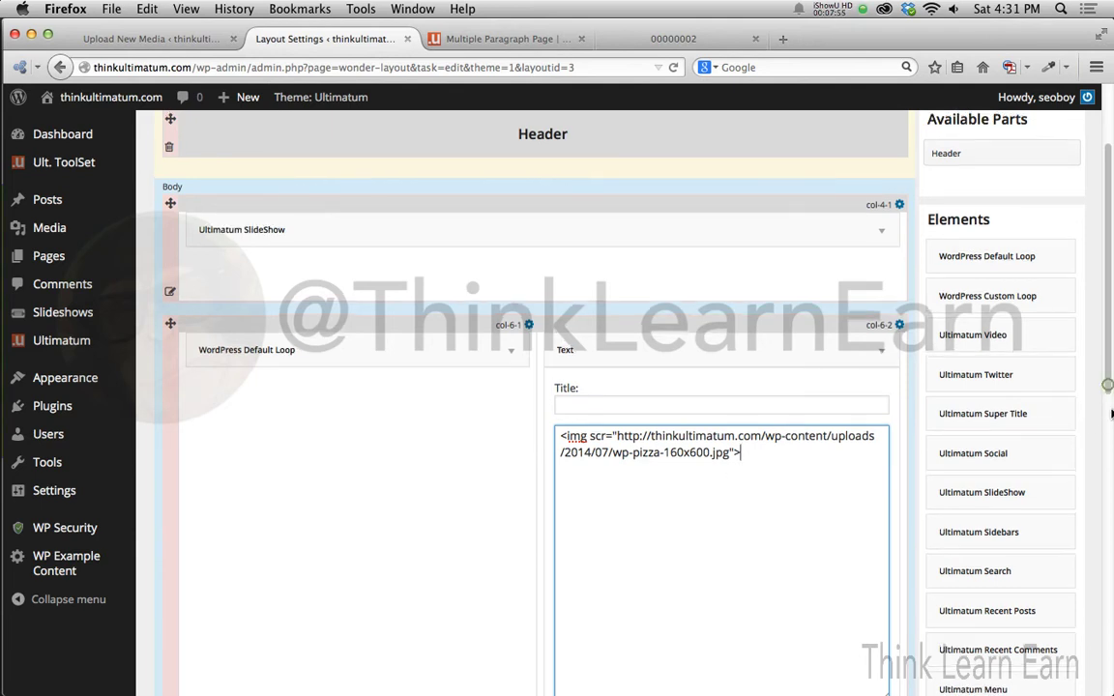
{"action": "scroll", "coordinate": [1109, 414], "scroll_direction": "down", "scroll_amount": 5}
{"action": "left_click", "coordinate": [867, 522]}
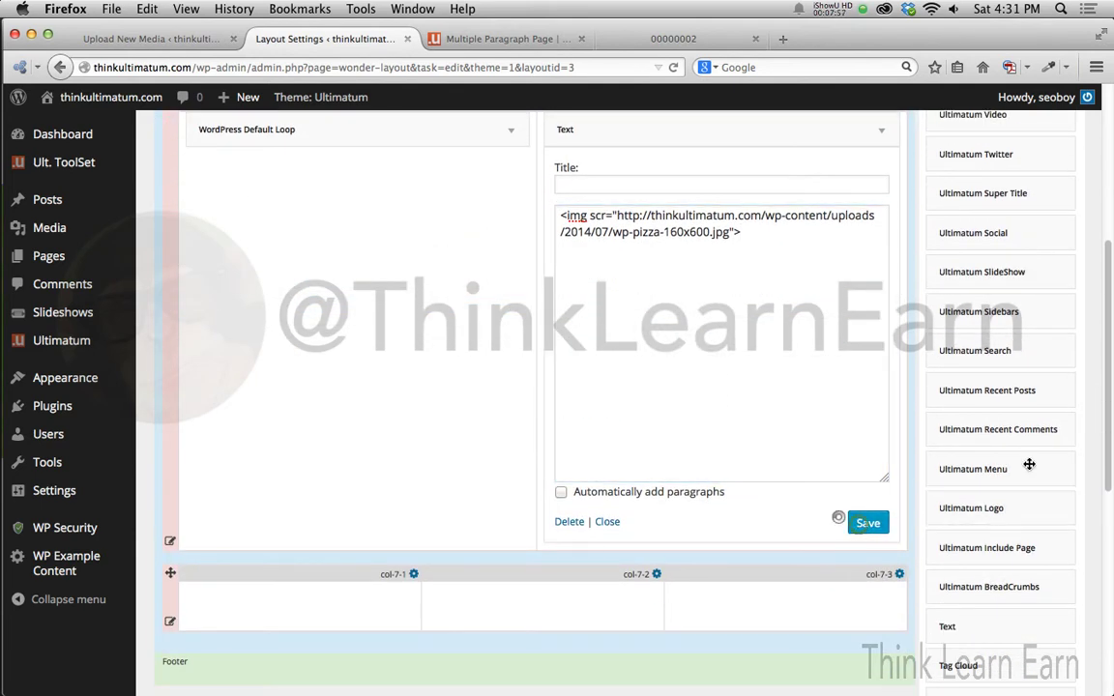
- Save the Full Width Ver B layout and return to the list of layouts
{"action": "left_click_drag", "start_coordinate": [1104, 443], "coordinate": [1087, 372]}
{"action": "scroll", "coordinate": [1088, 372], "scroll_direction": "up", "scroll_amount": 4}
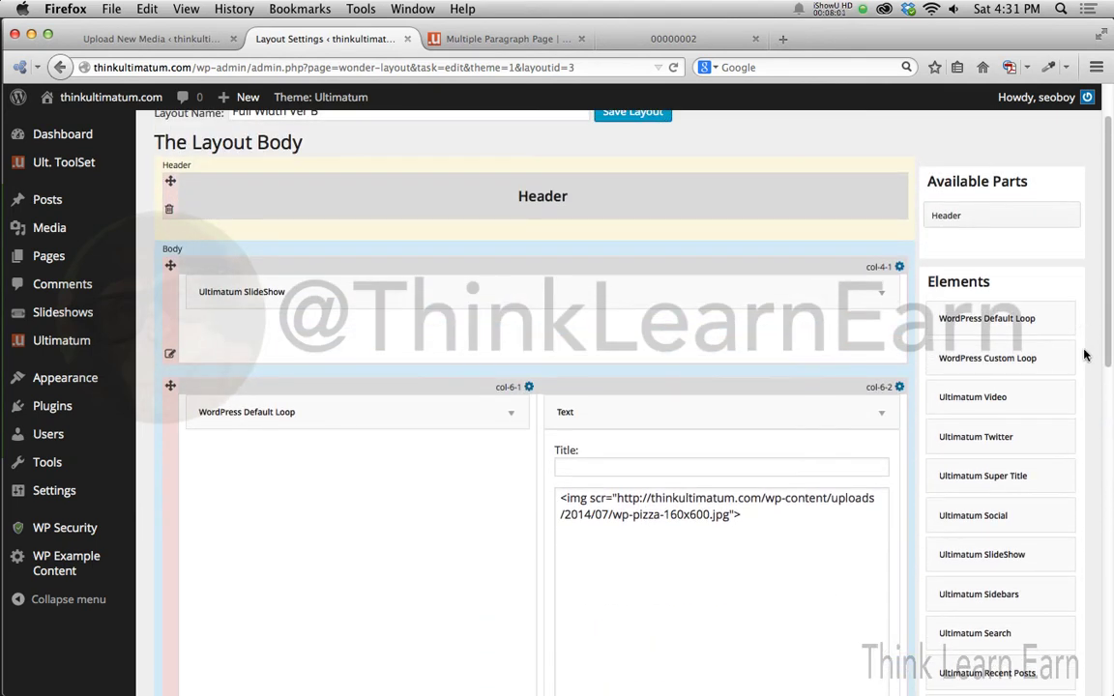
{"action": "scroll", "coordinate": [1078, 319], "scroll_direction": "up", "scroll_amount": 2}
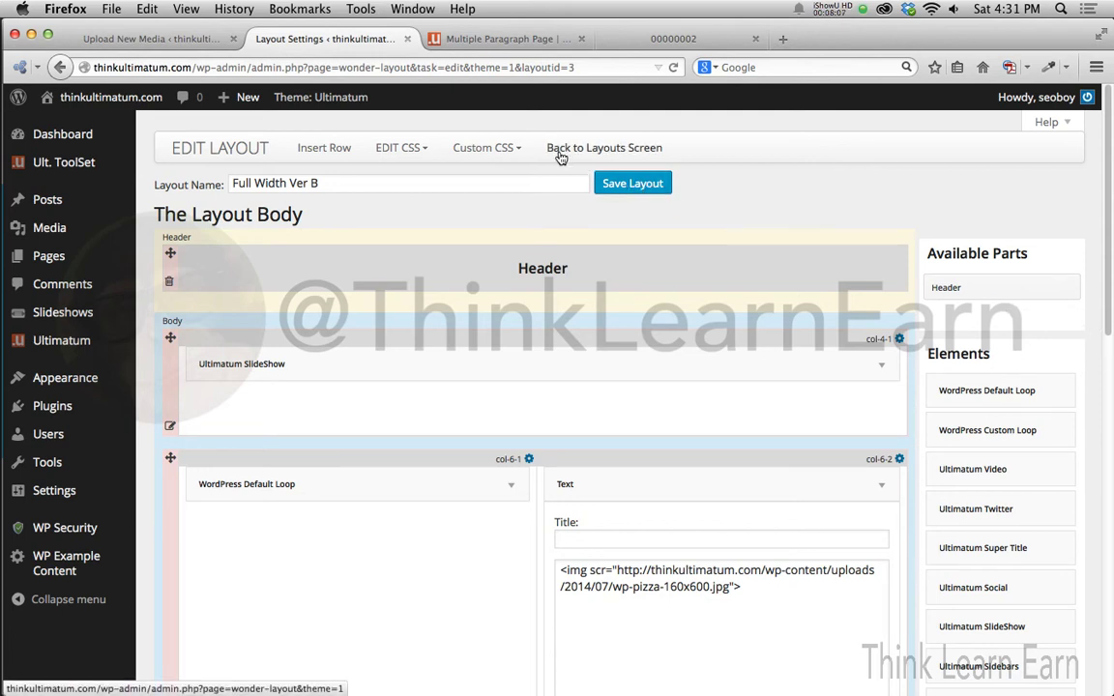
{"action": "left_click", "coordinate": [634, 184]}
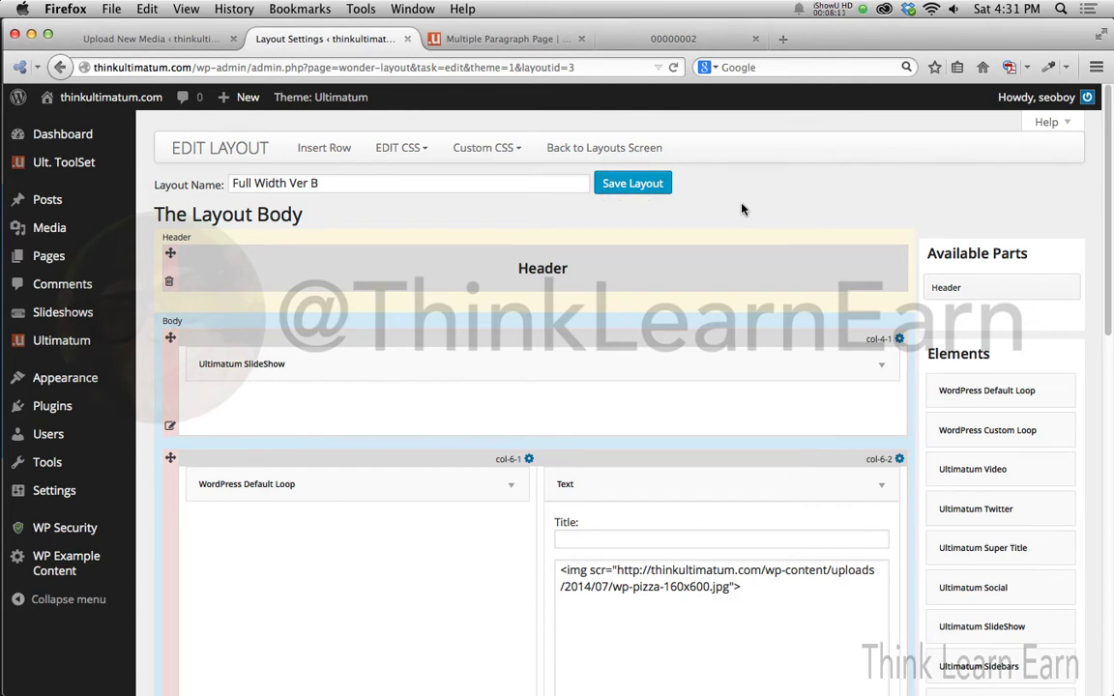
{"action": "left_click", "coordinate": [603, 150]}
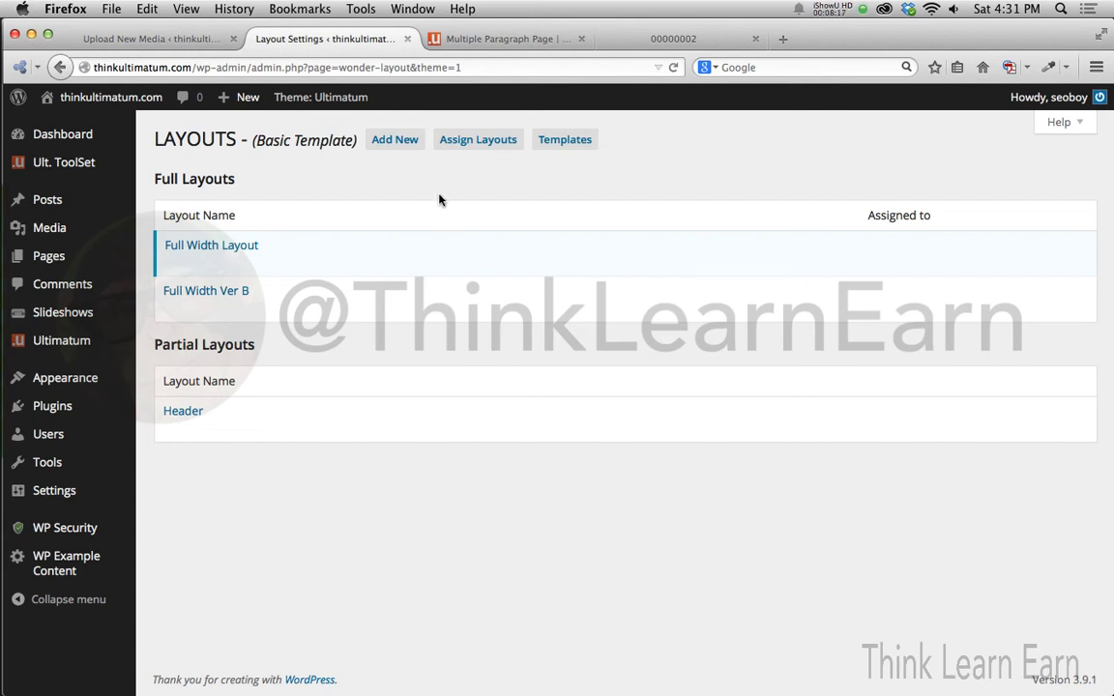
{"action": "mouse_move", "coordinate": [82, 353]}
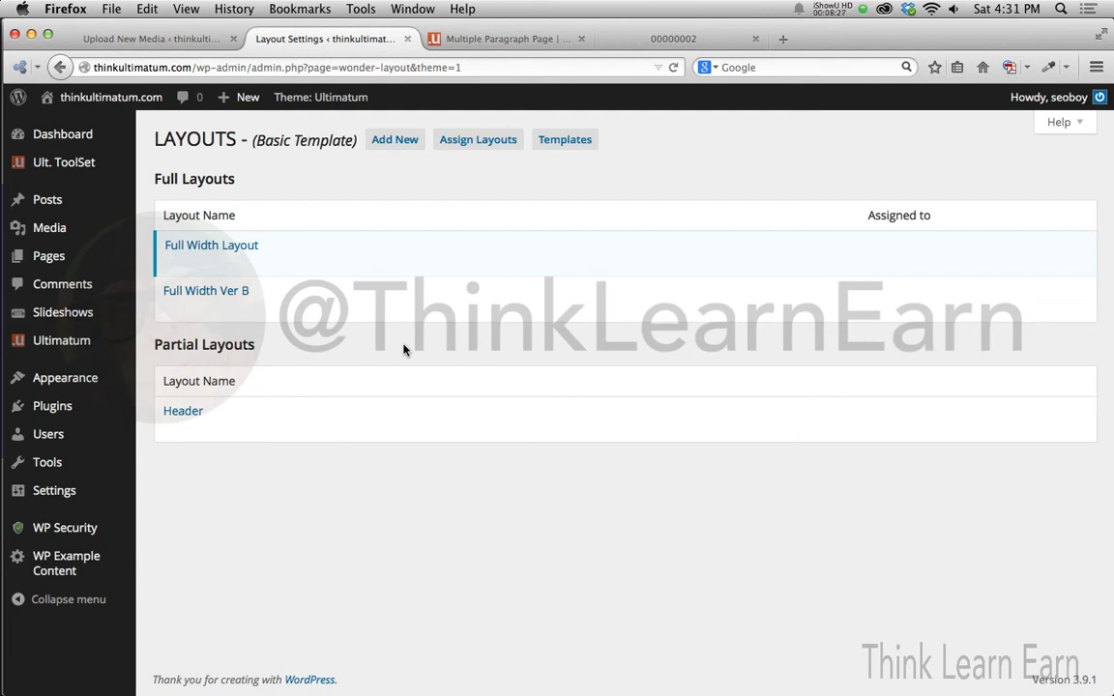
{"action": "mouse_move", "coordinate": [368, 283]}
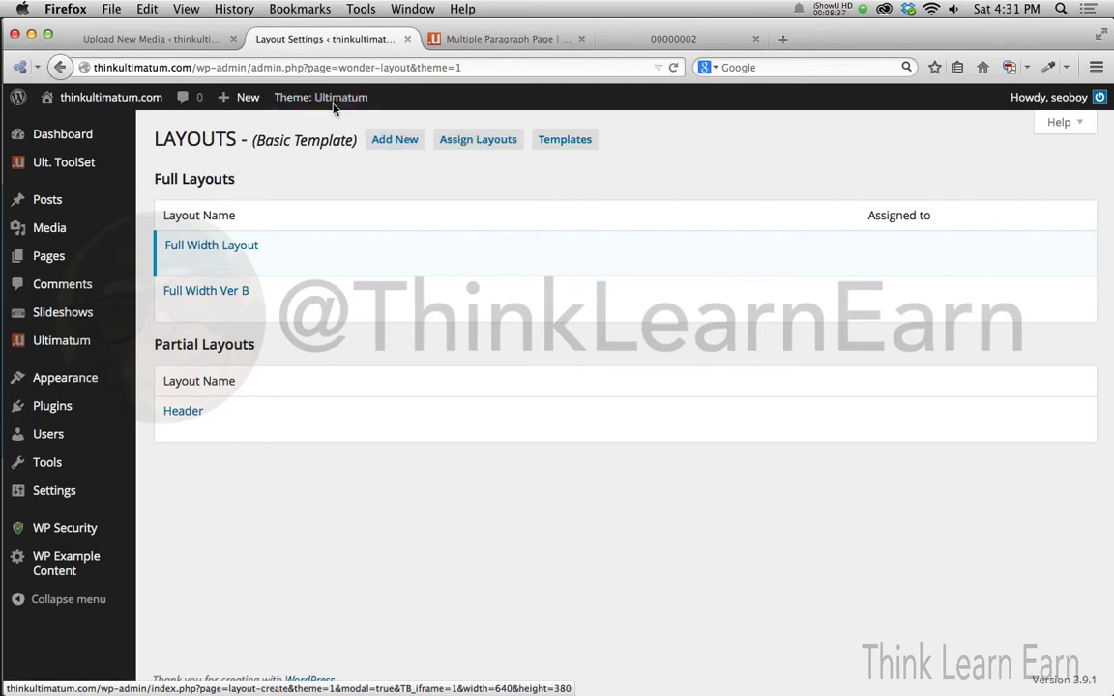
- Look over the live Multiple Paragraph Page from its slideshow down to the content columns
{"action": "left_click", "coordinate": [438, 37]}
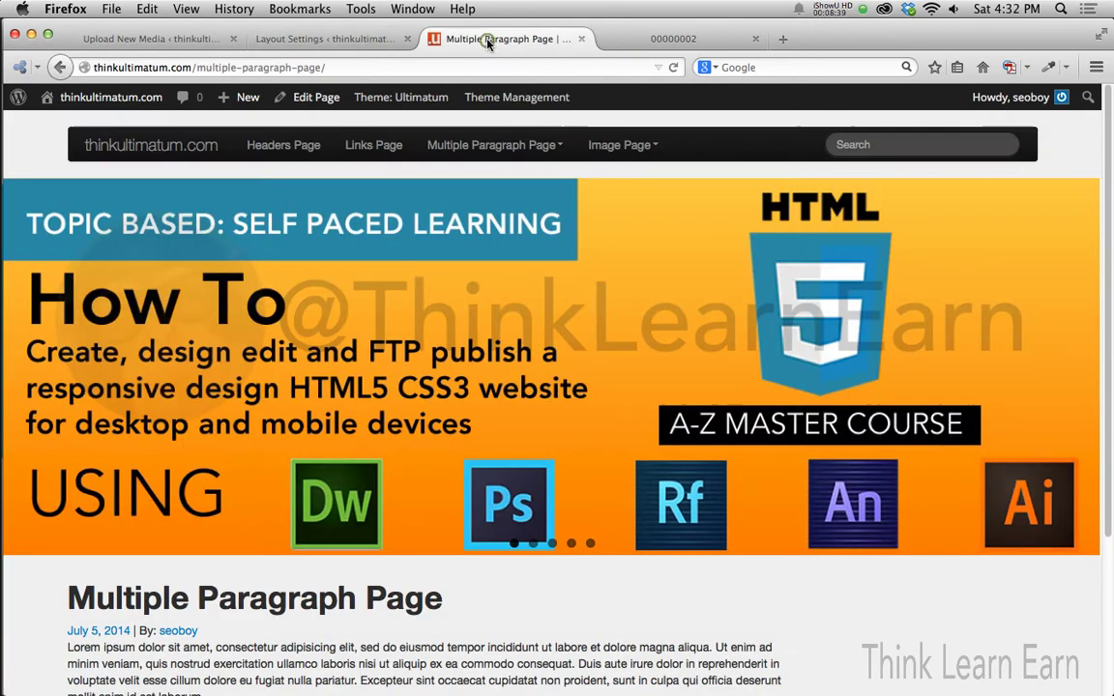
{"action": "scroll", "coordinate": [519, 259], "scroll_direction": "down", "scroll_amount": 3}
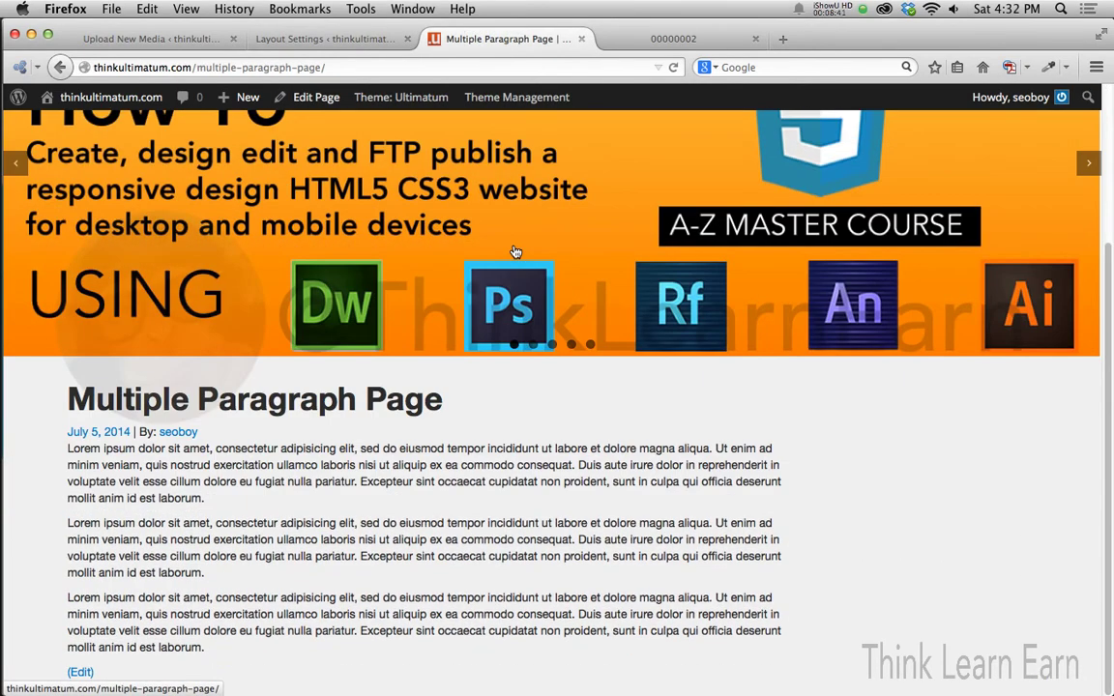
{"action": "scroll", "coordinate": [516, 253], "scroll_direction": "up", "scroll_amount": 3}
{"action": "scroll", "coordinate": [517, 254], "scroll_direction": "down", "scroll_amount": 4}
{"action": "scroll", "coordinate": [514, 251], "scroll_direction": "up", "scroll_amount": 4}
- Look through the posts on the live home page and examine the single view of UL and OL Post
{"action": "left_click", "coordinate": [172, 145]}
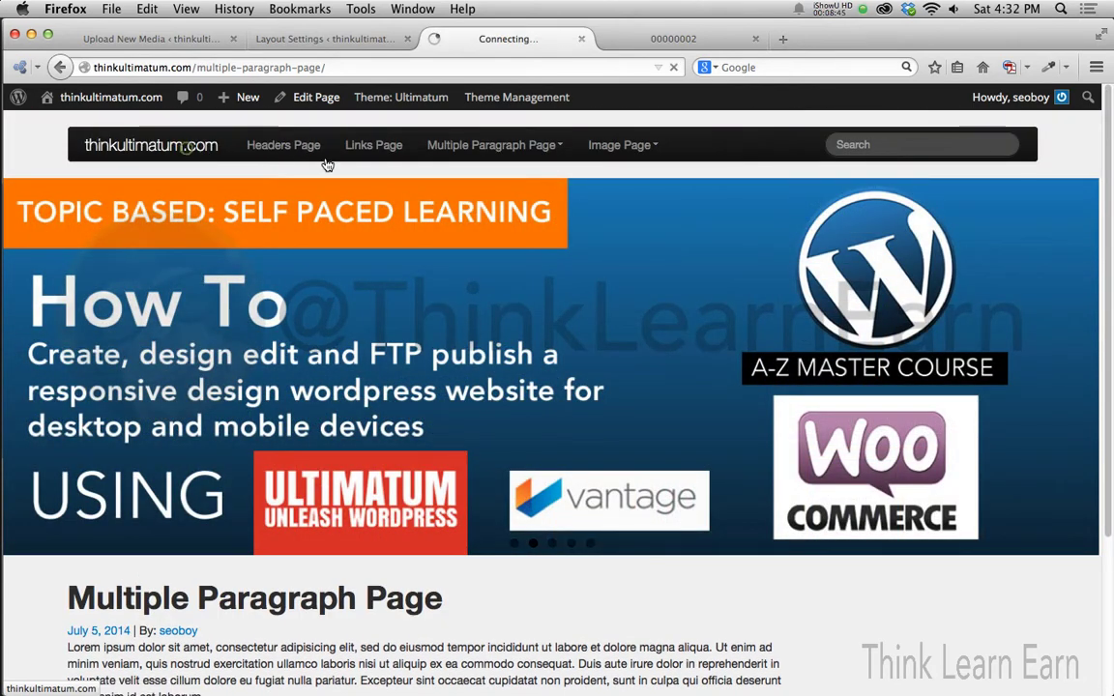
{"action": "scroll", "coordinate": [484, 235], "scroll_direction": "down", "scroll_amount": 15}
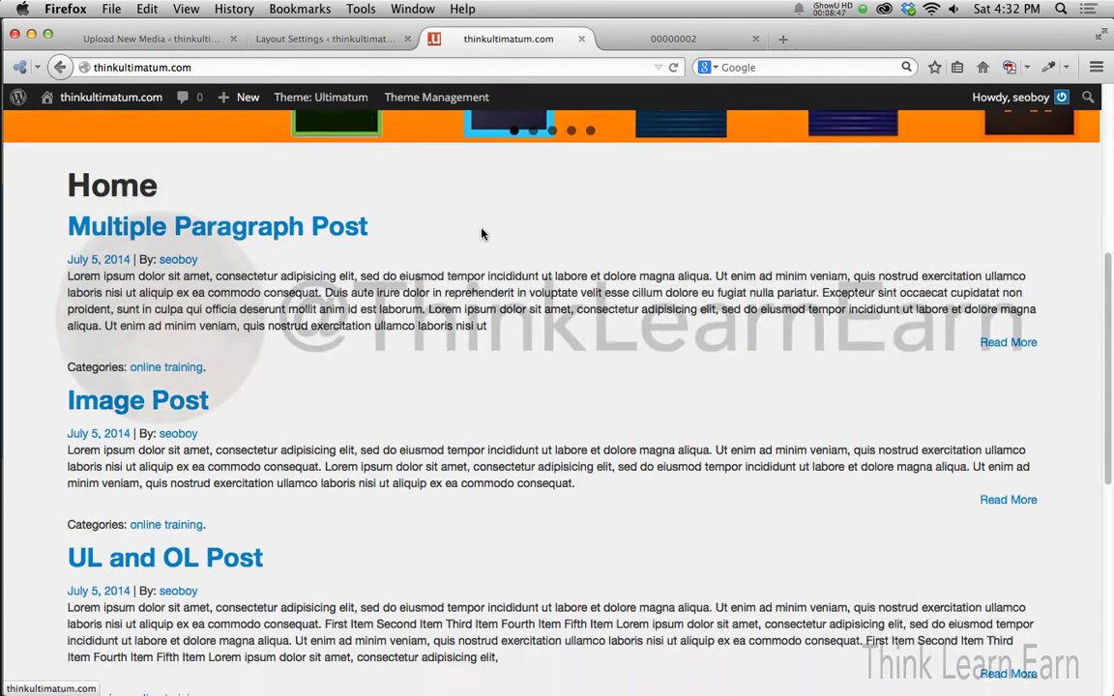
{"action": "scroll", "coordinate": [479, 231], "scroll_direction": "up", "scroll_amount": 14}
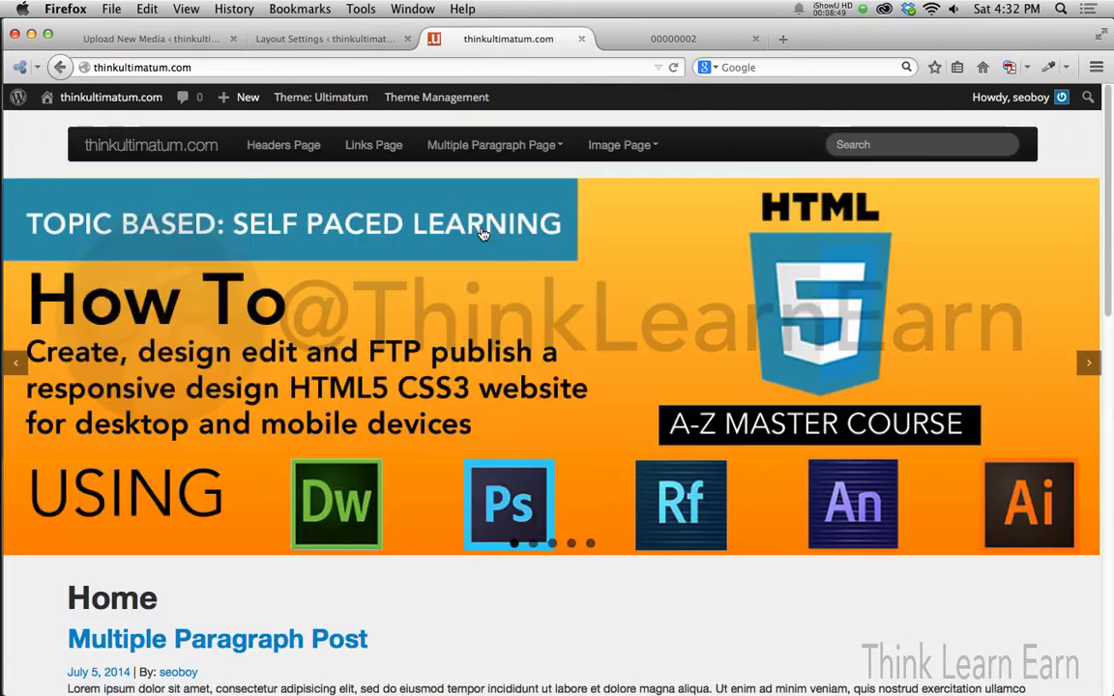
{"action": "scroll", "coordinate": [419, 287], "scroll_direction": "down", "scroll_amount": 8}
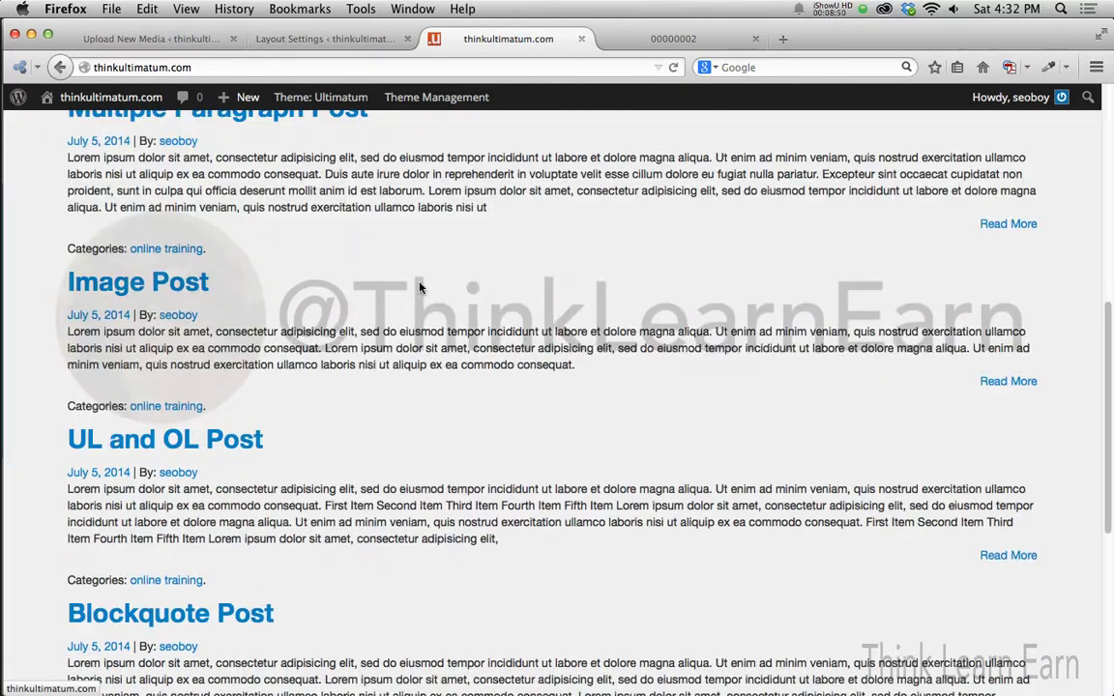
{"action": "left_click", "coordinate": [238, 440]}
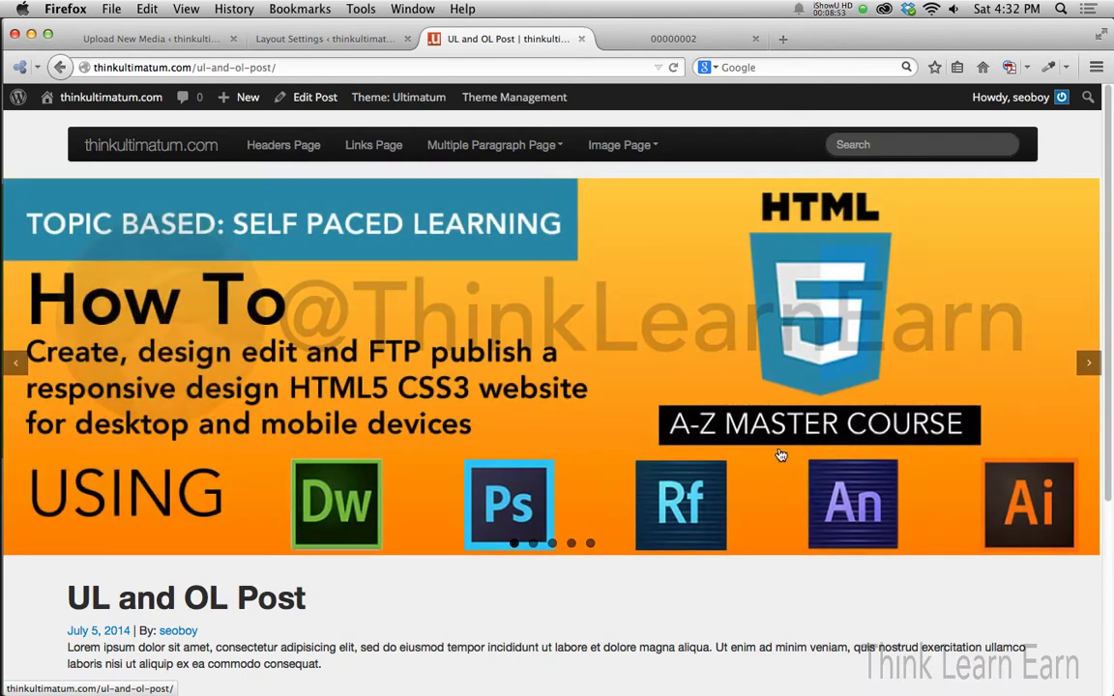
{"action": "scroll", "coordinate": [785, 414], "scroll_direction": "down", "scroll_amount": 3}
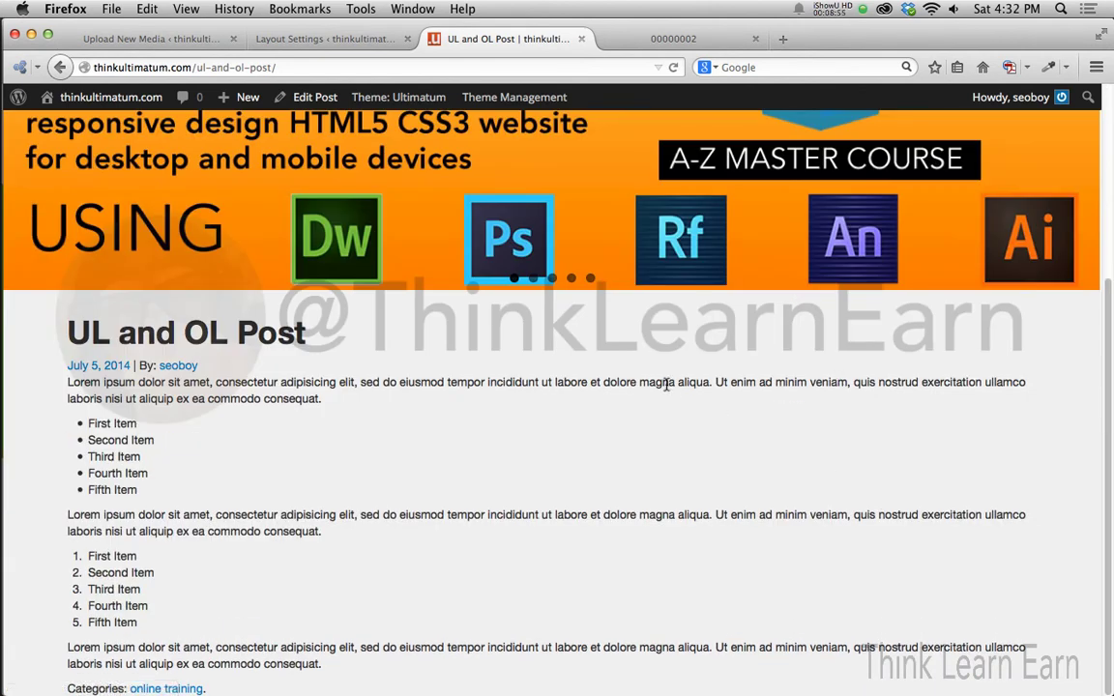
{"action": "scroll", "coordinate": [667, 385], "scroll_direction": "up", "scroll_amount": 3}
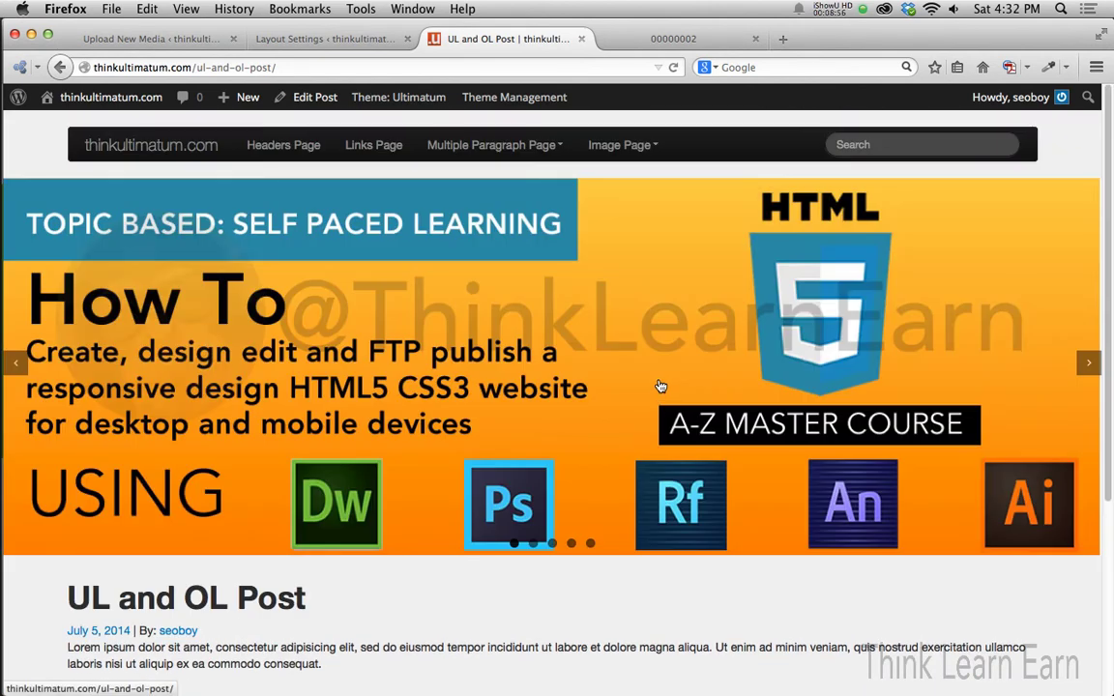
- Assign the Full Width Ver B layout to the post-single type and save the assignment
{"action": "left_click", "coordinate": [327, 43]}
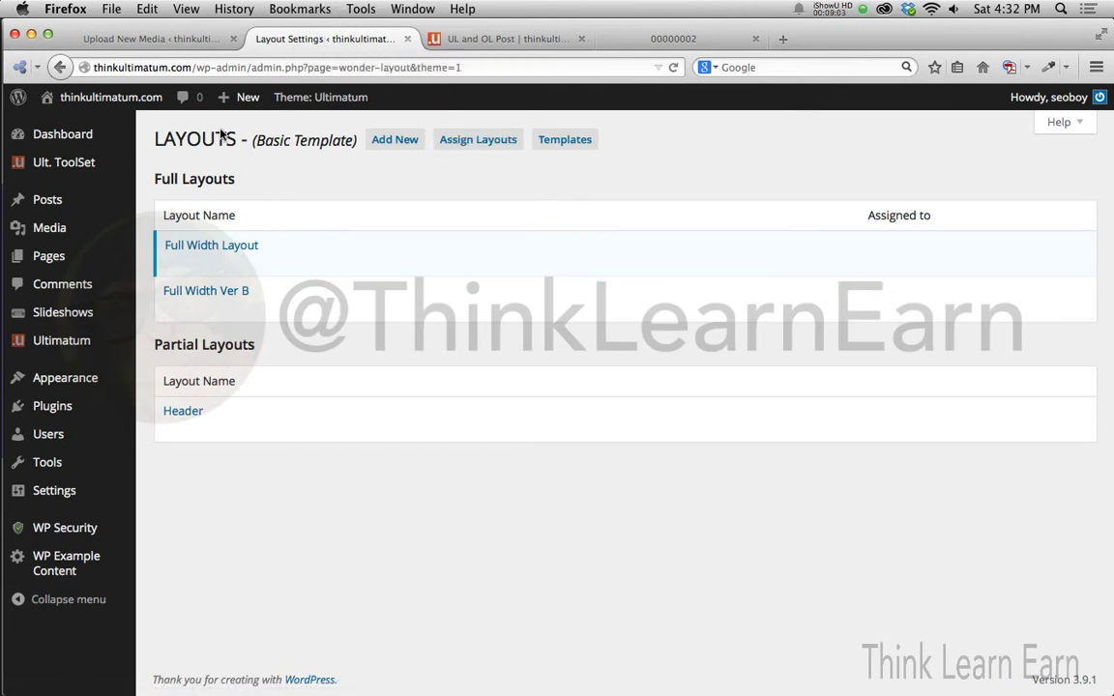
{"action": "left_click", "coordinate": [465, 147]}
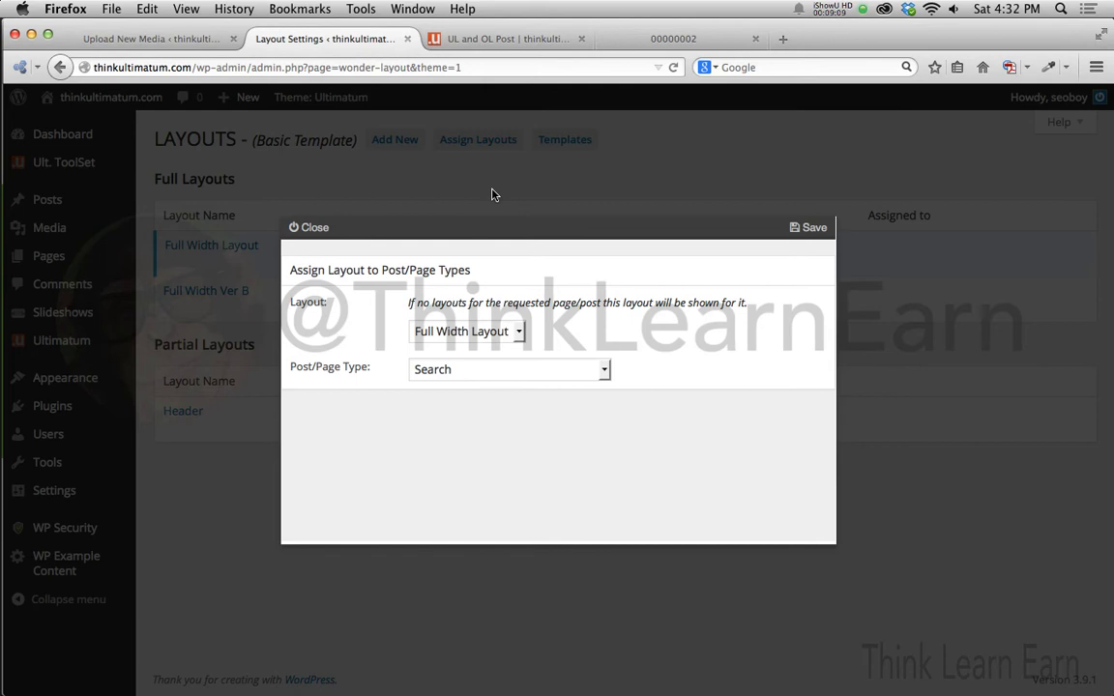
{"action": "left_click", "coordinate": [519, 332]}
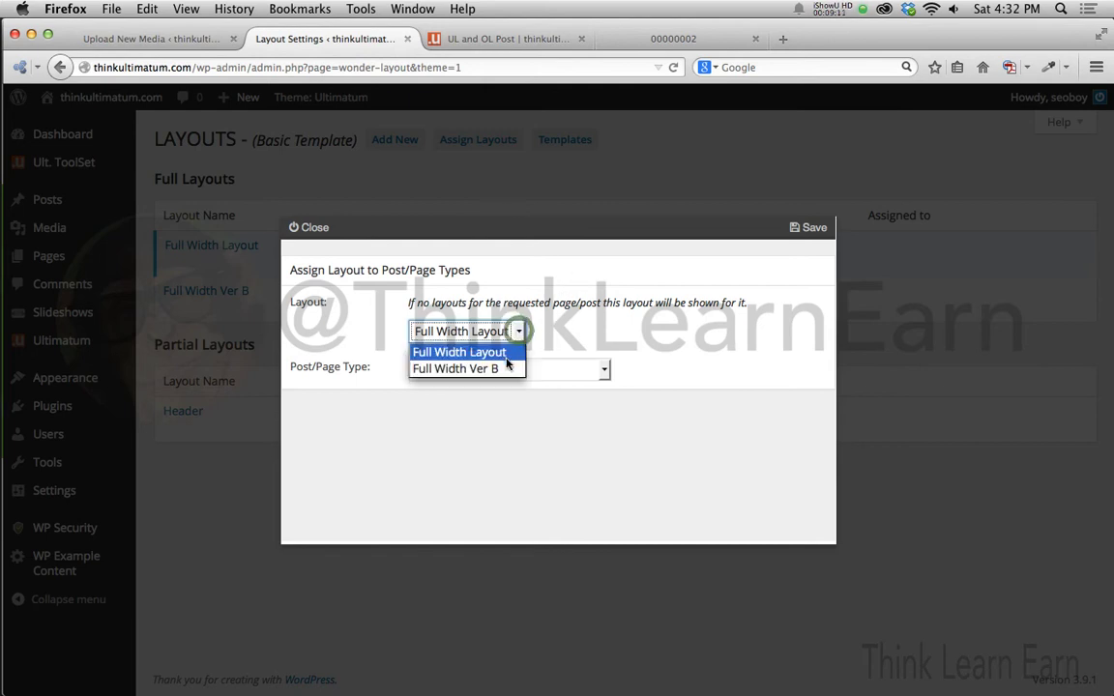
{"action": "left_click", "coordinate": [505, 370]}
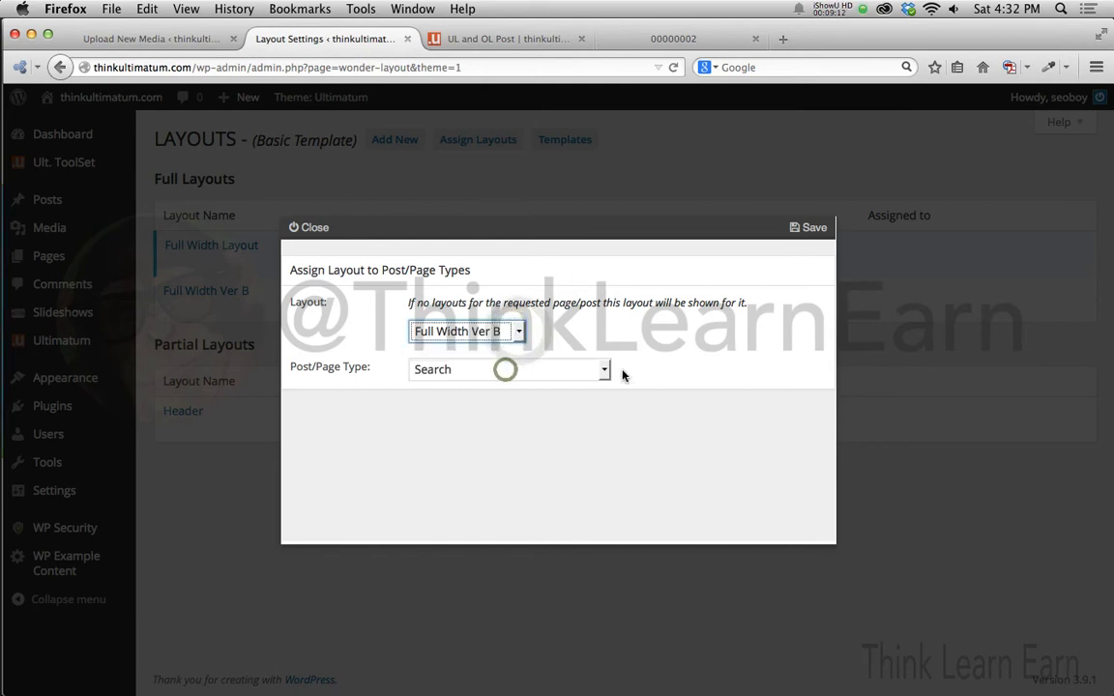
{"action": "left_click", "coordinate": [487, 370]}
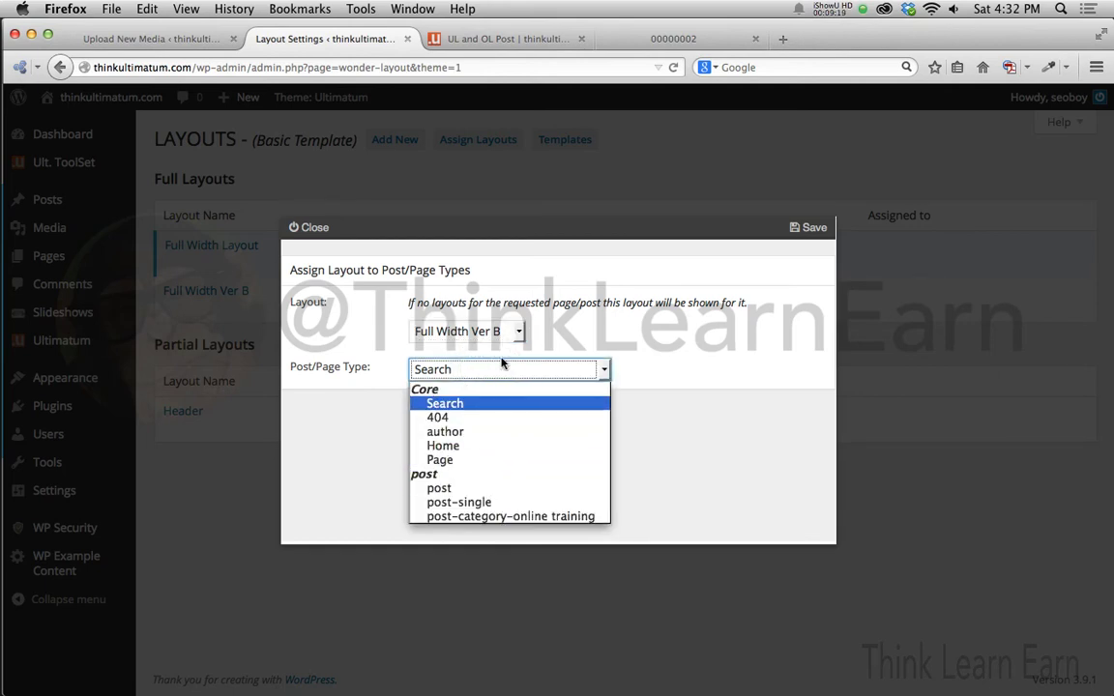
{"action": "left_click", "coordinate": [488, 503]}
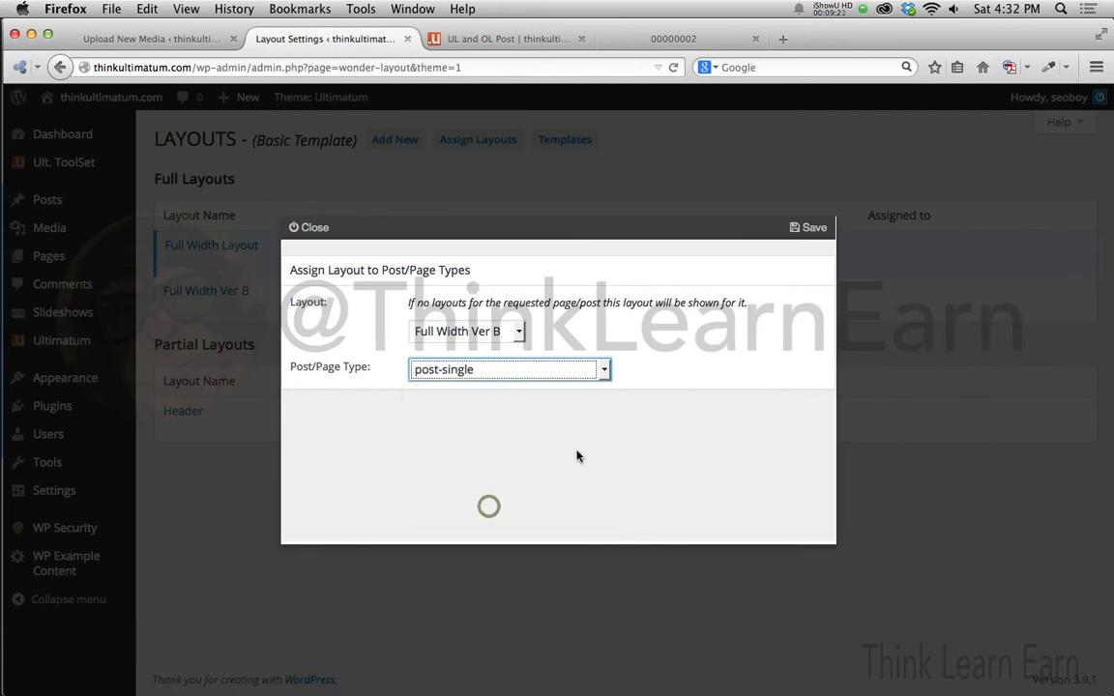
{"action": "left_click", "coordinate": [563, 368]}
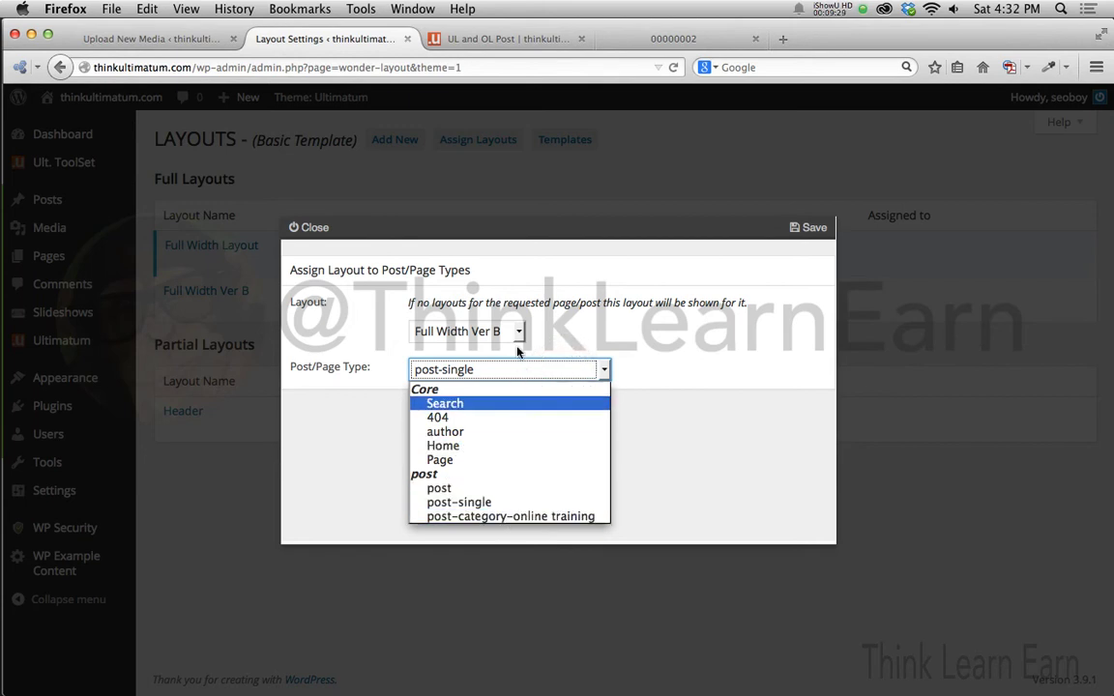
{"action": "left_click", "coordinate": [492, 510]}
{"action": "left_click", "coordinate": [812, 232]}
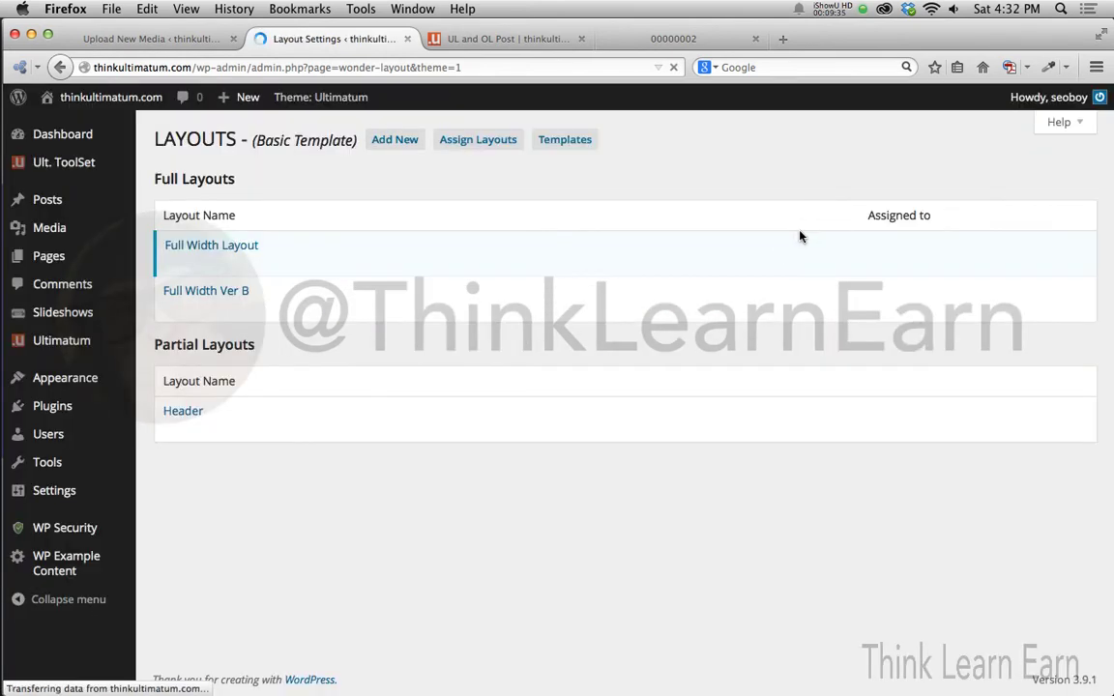
- Assign the Full Width Ver B layout to the post-category-online training type as well and save
{"action": "left_click", "coordinate": [486, 147]}
{"action": "left_click", "coordinate": [523, 332]}
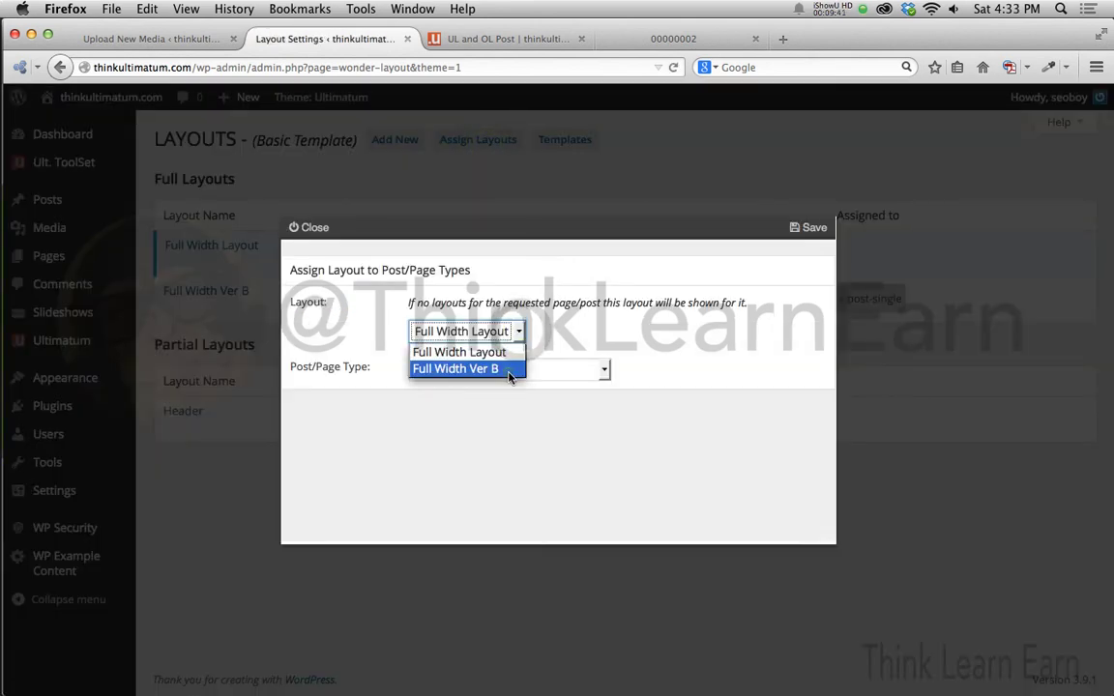
{"action": "left_click", "coordinate": [510, 372]}
{"action": "left_click", "coordinate": [602, 370]}
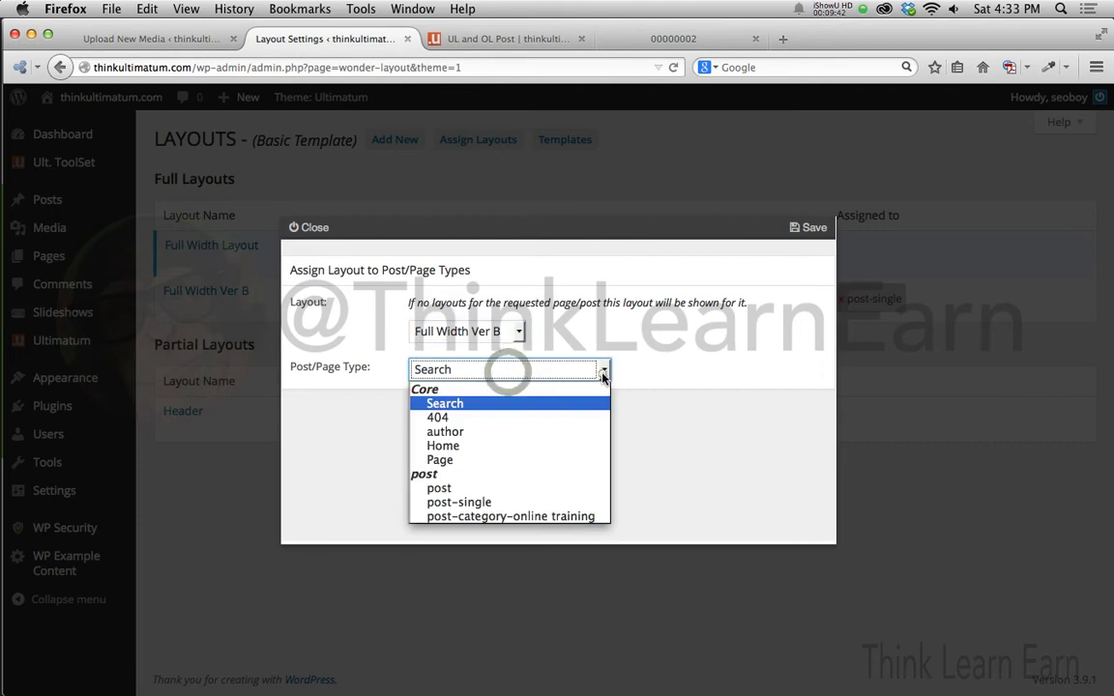
{"action": "left_click", "coordinate": [558, 517]}
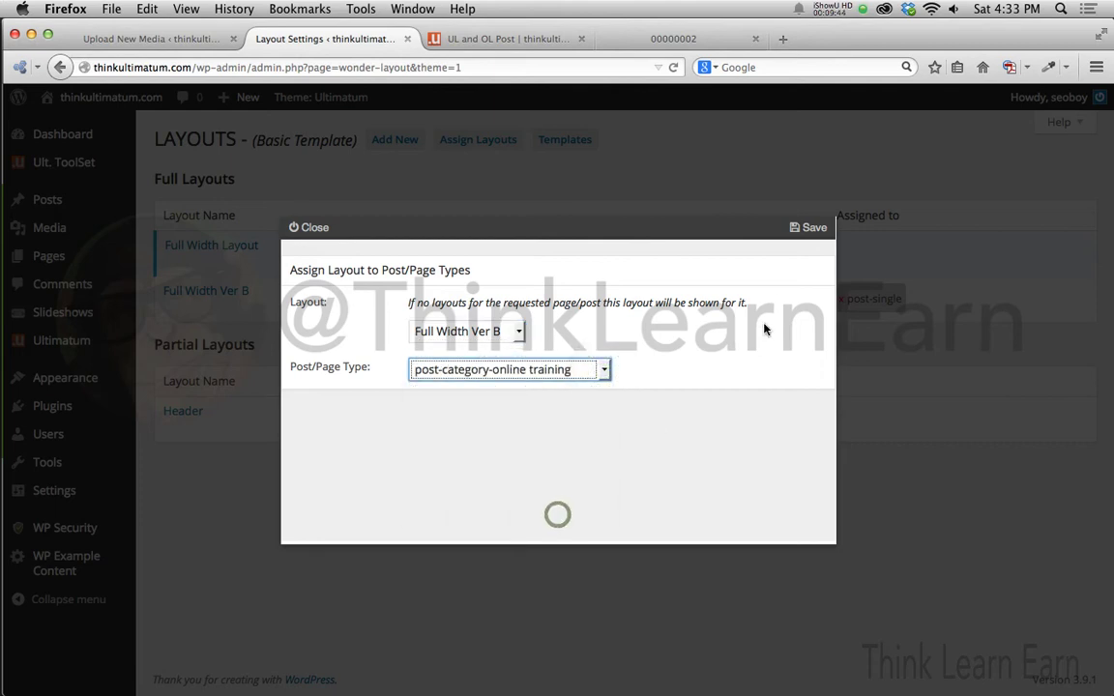
{"action": "left_click", "coordinate": [810, 230]}
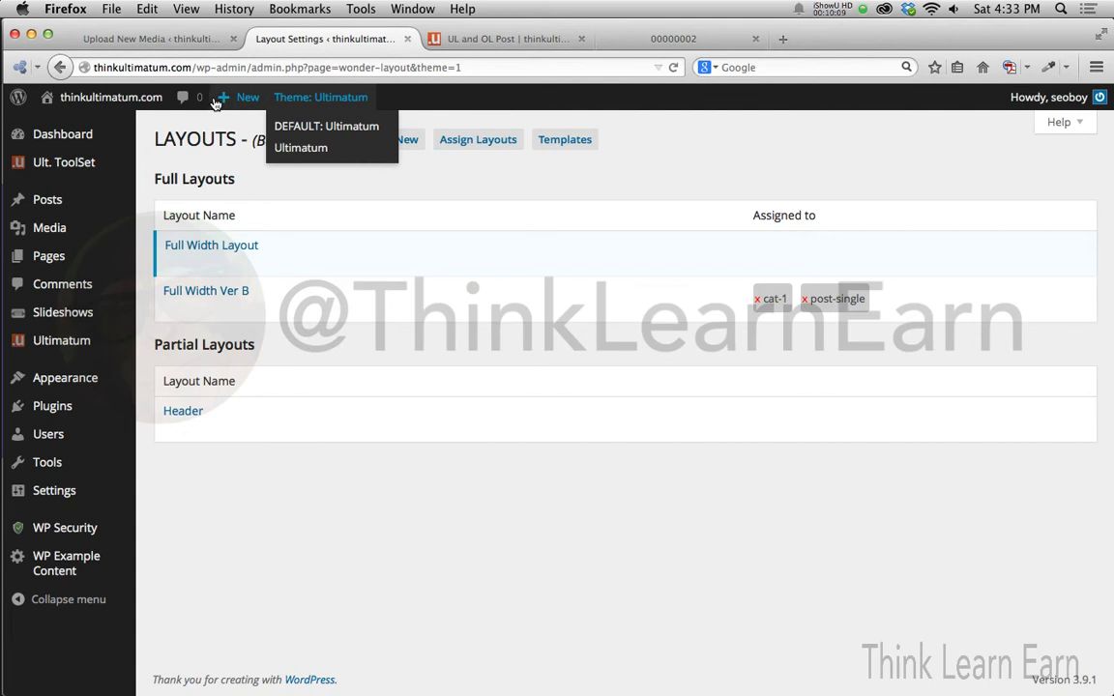
- Visit the live home page, open the single view of Links Post and examine its content columns
{"action": "mouse_move", "coordinate": [92, 98]}
{"action": "left_click", "coordinate": [81, 130]}
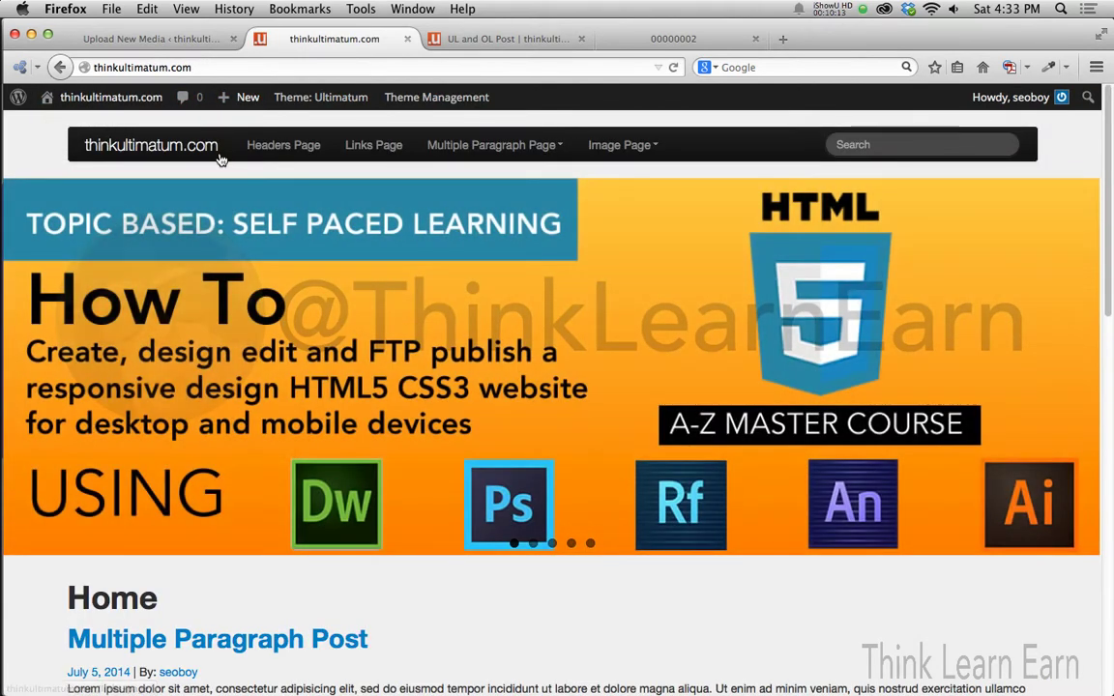
{"action": "left_click", "coordinate": [196, 147]}
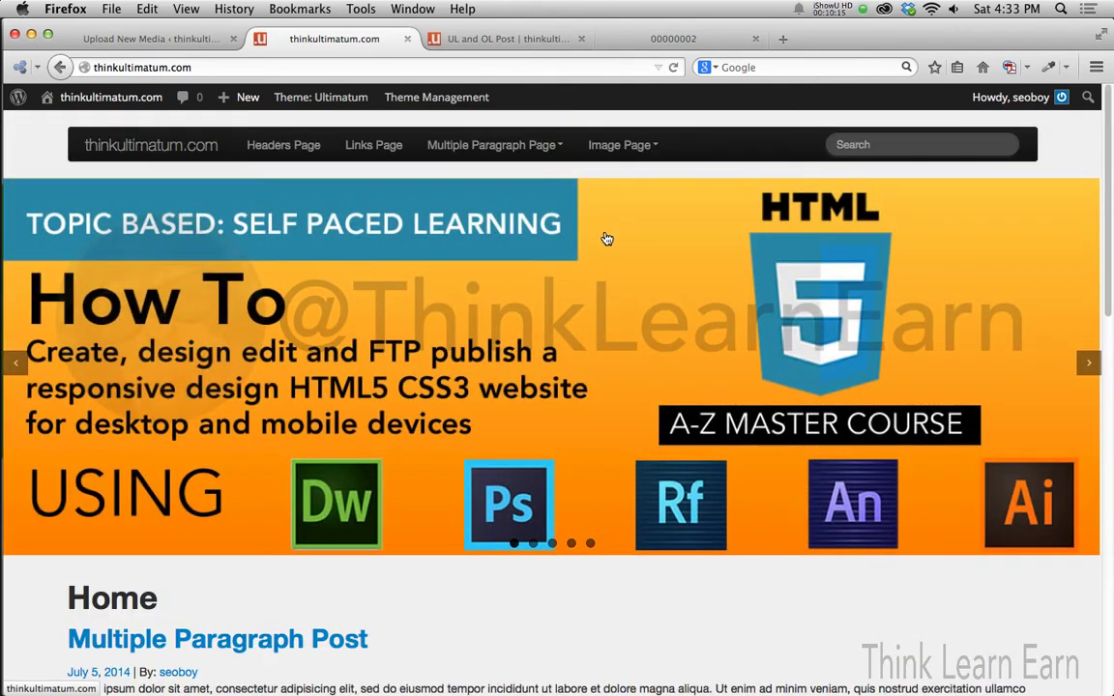
{"action": "scroll", "coordinate": [580, 299], "scroll_direction": "down", "scroll_amount": 10}
{"action": "scroll", "coordinate": [574, 294], "scroll_direction": "down", "scroll_amount": 5}
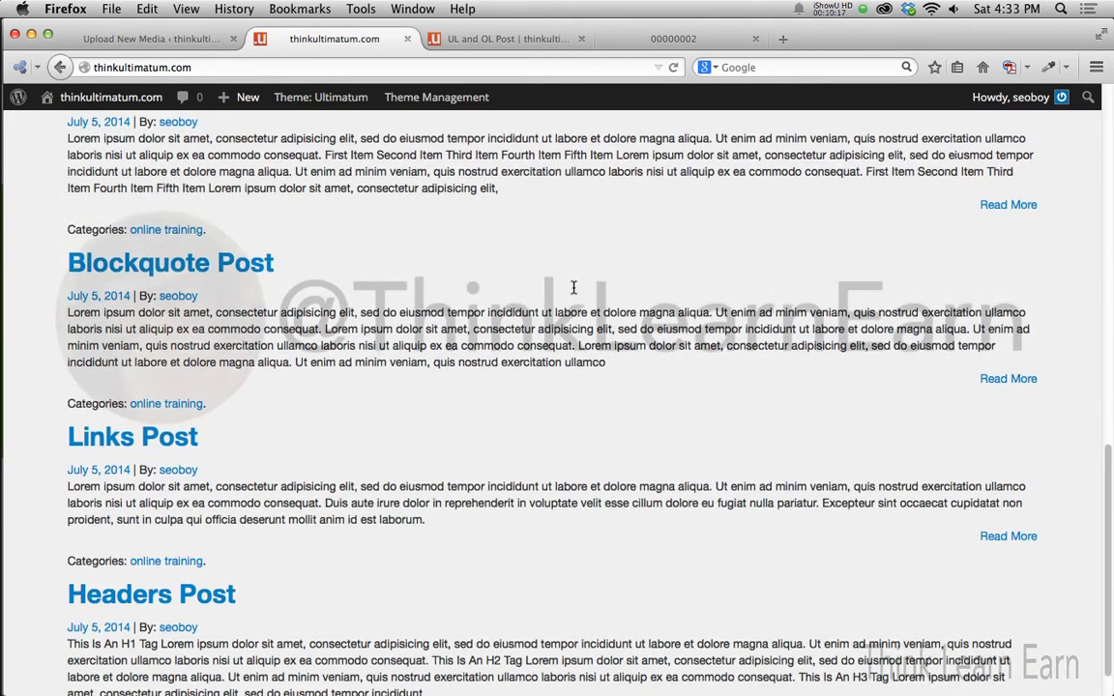
{"action": "left_click", "coordinate": [178, 390]}
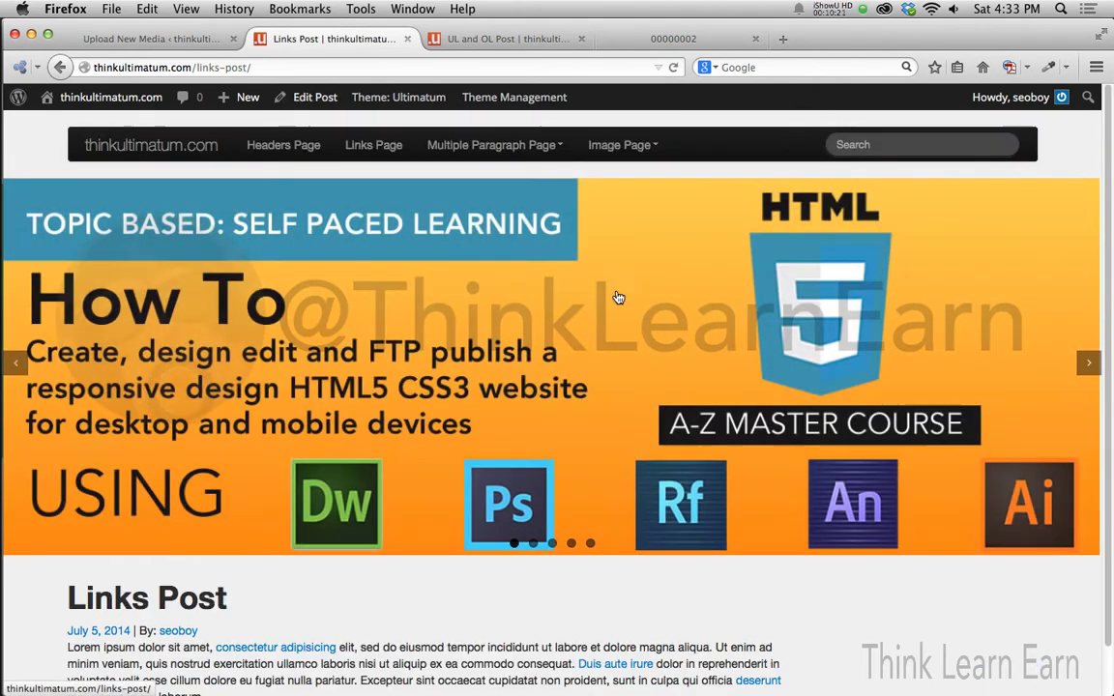
{"action": "scroll", "coordinate": [634, 290], "scroll_direction": "down", "scroll_amount": 1}
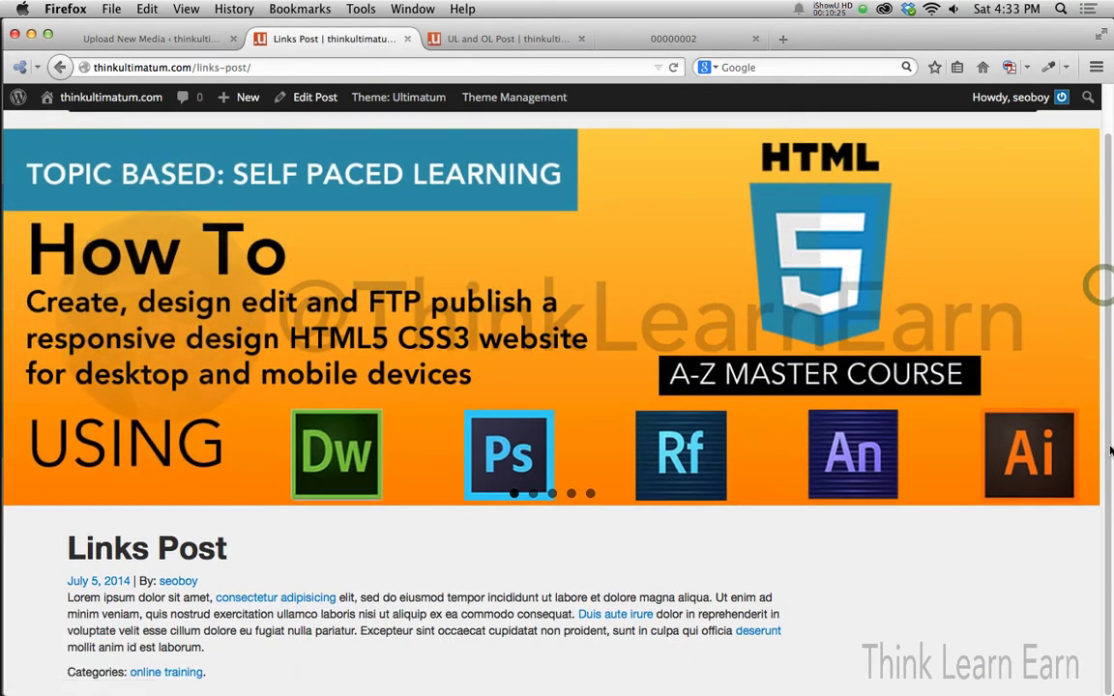
{"action": "scroll", "coordinate": [1110, 373], "scroll_direction": "up", "scroll_amount": 1}
{"action": "mouse_move", "coordinate": [1110, 375]}
{"action": "left_mouse_down"}
{"action": "mouse_move", "coordinate": [1111, 466]}
{"action": "mouse_move", "coordinate": [1109, 376]}
{"action": "left_mouse_up"}
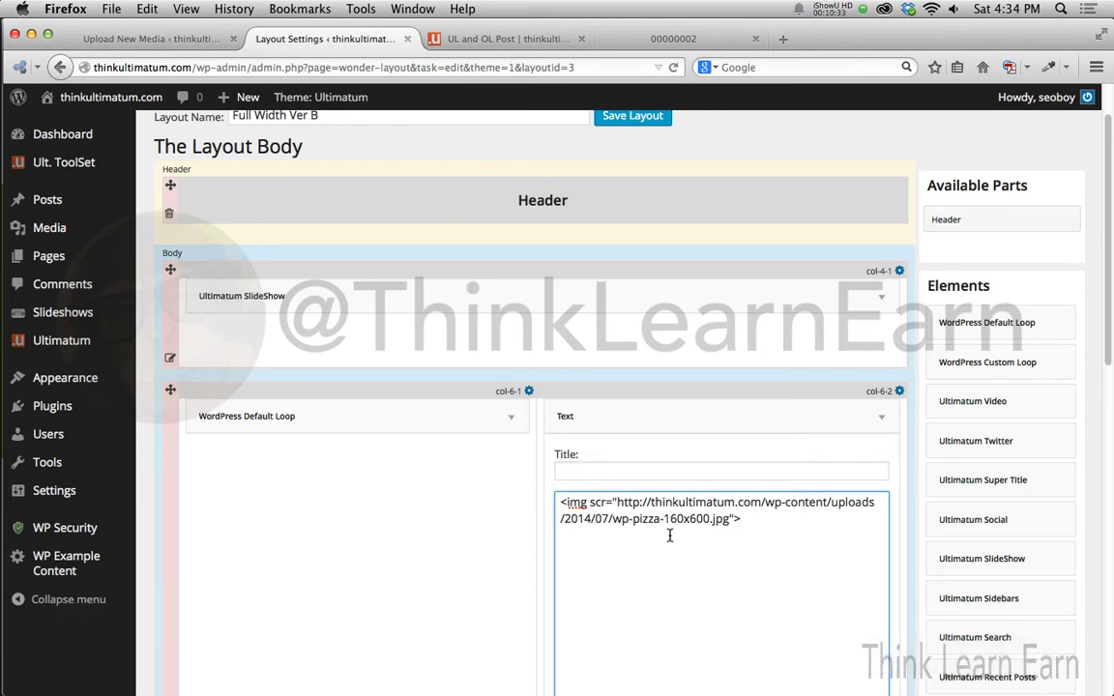
- Correct the attribute scr to src in the col-6-2 Text widget's image tag, then save the widget and the layout
{"action": "double_click", "coordinate": [601, 503]}
{"action": "type", "text": "s"}
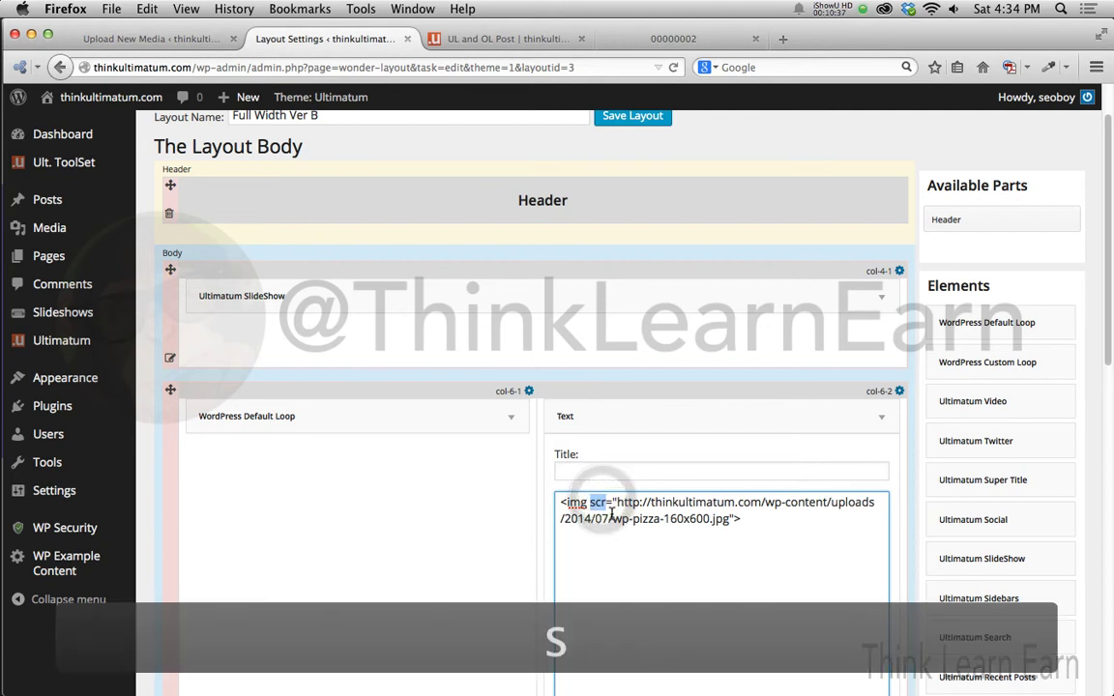
{"action": "type", "text": "rc"}
{"action": "left_click", "coordinate": [655, 552]}
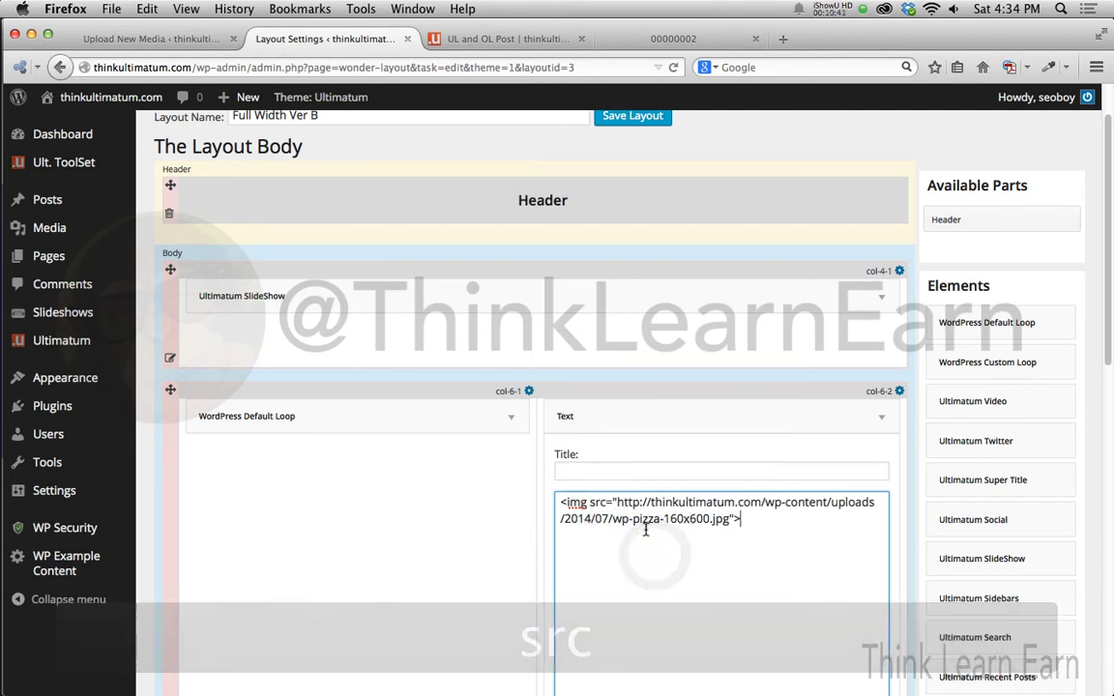
{"action": "scroll", "coordinate": [654, 514], "scroll_direction": "down", "scroll_amount": 1}
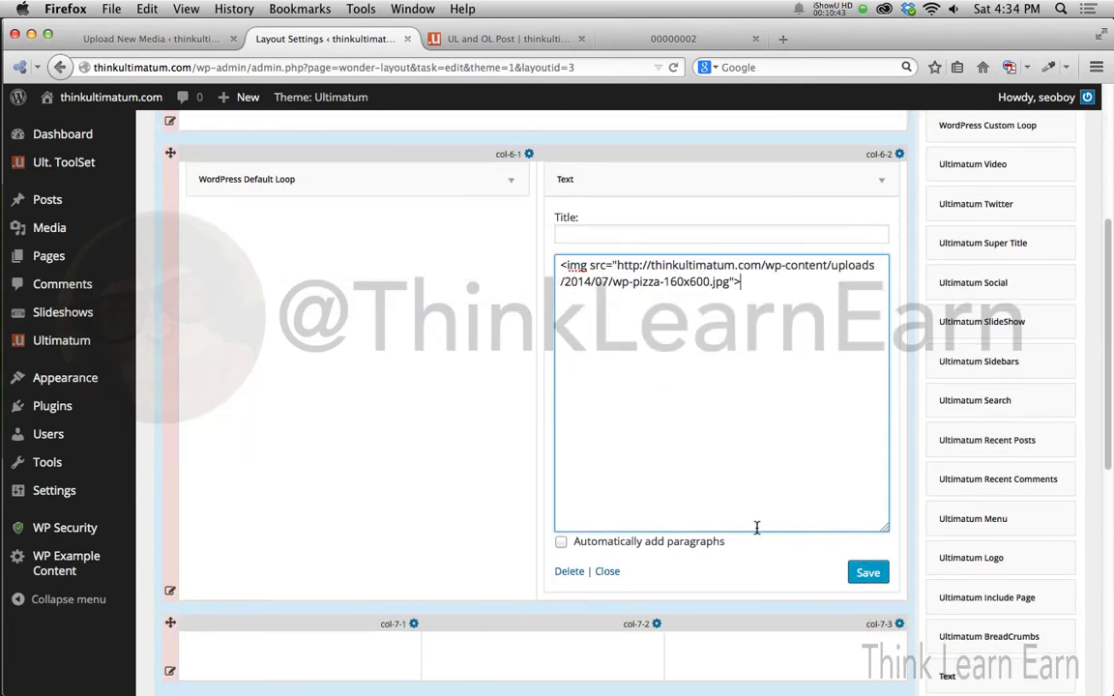
{"action": "left_click", "coordinate": [863, 572]}
{"action": "scroll", "coordinate": [766, 430], "scroll_direction": "up", "scroll_amount": 7}
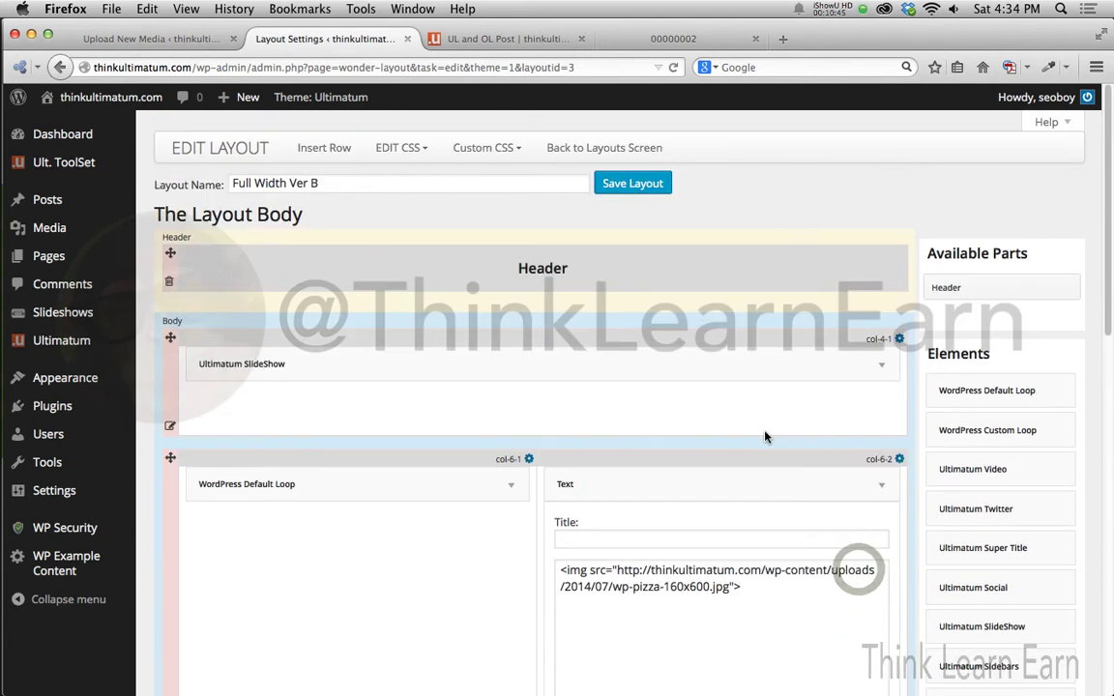
{"action": "left_click", "coordinate": [639, 190]}
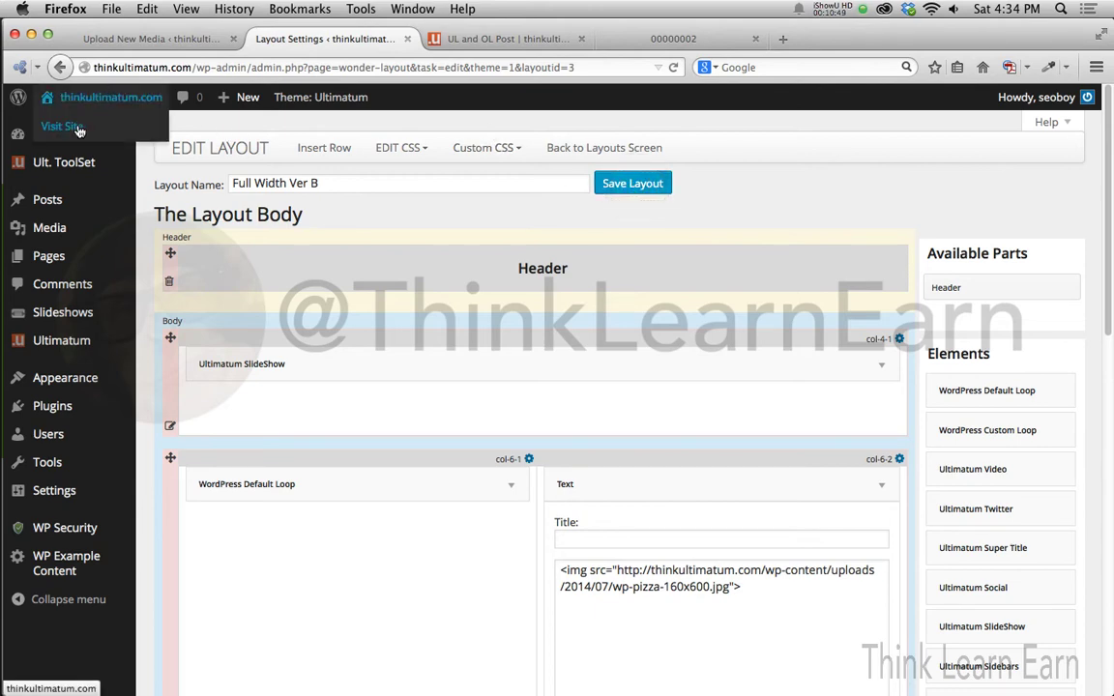
- Visit the live site and examine the single view of Multiple Paragraph Post down to its column ad
{"action": "left_click", "coordinate": [60, 115]}
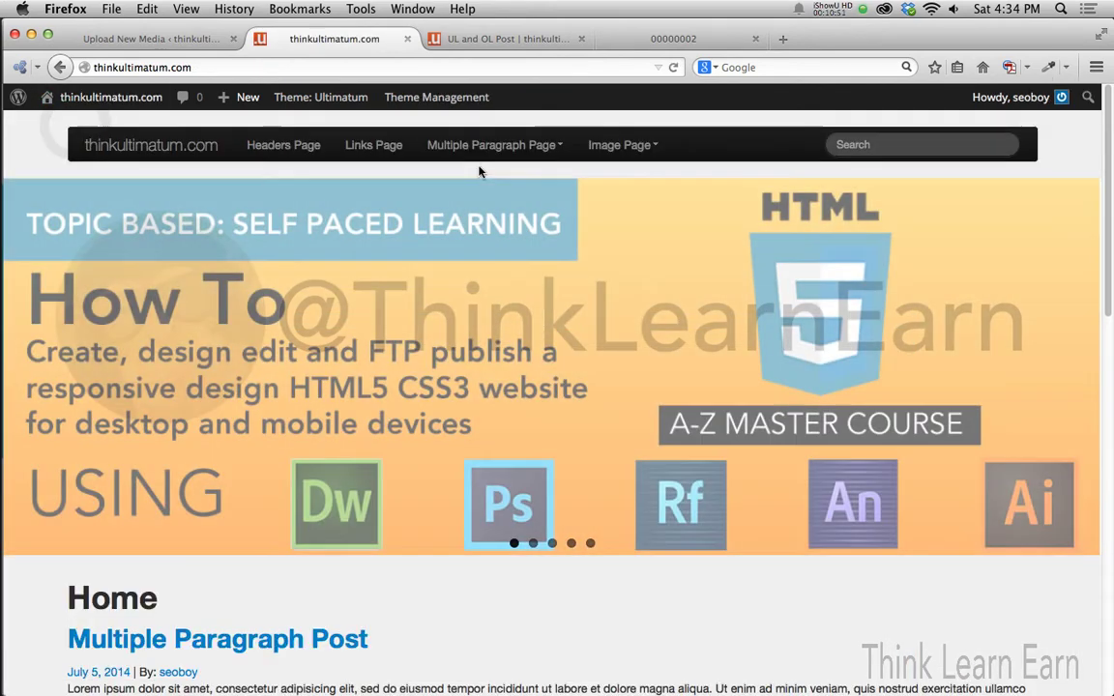
{"action": "scroll", "coordinate": [360, 206], "scroll_direction": "down", "scroll_amount": 5}
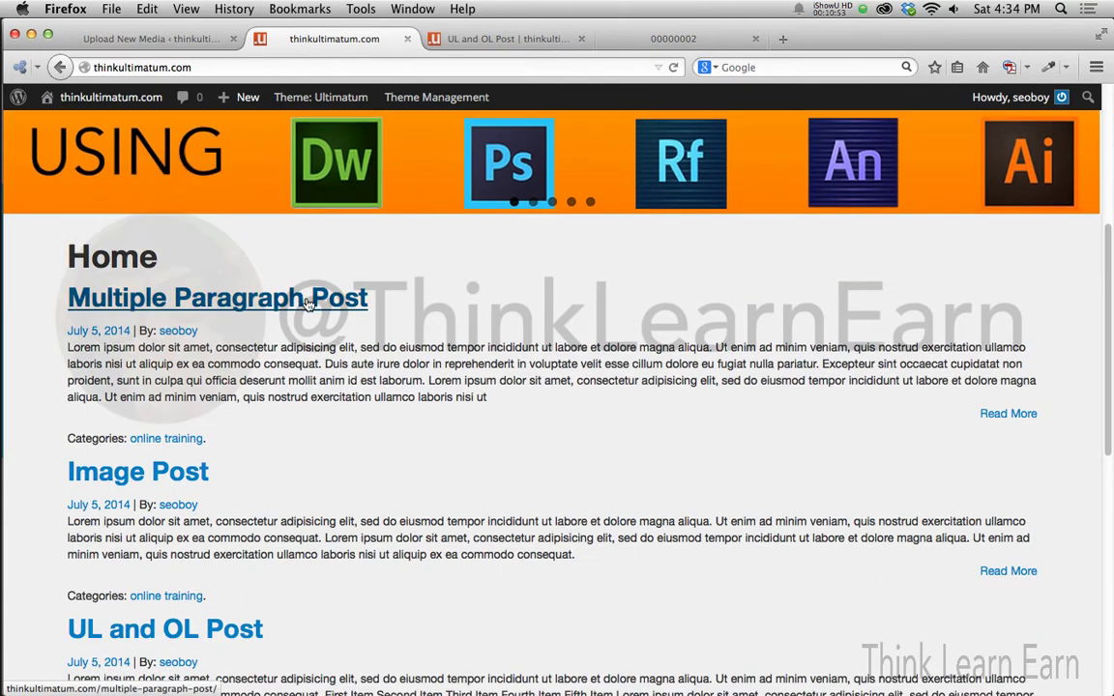
{"action": "left_click", "coordinate": [308, 300]}
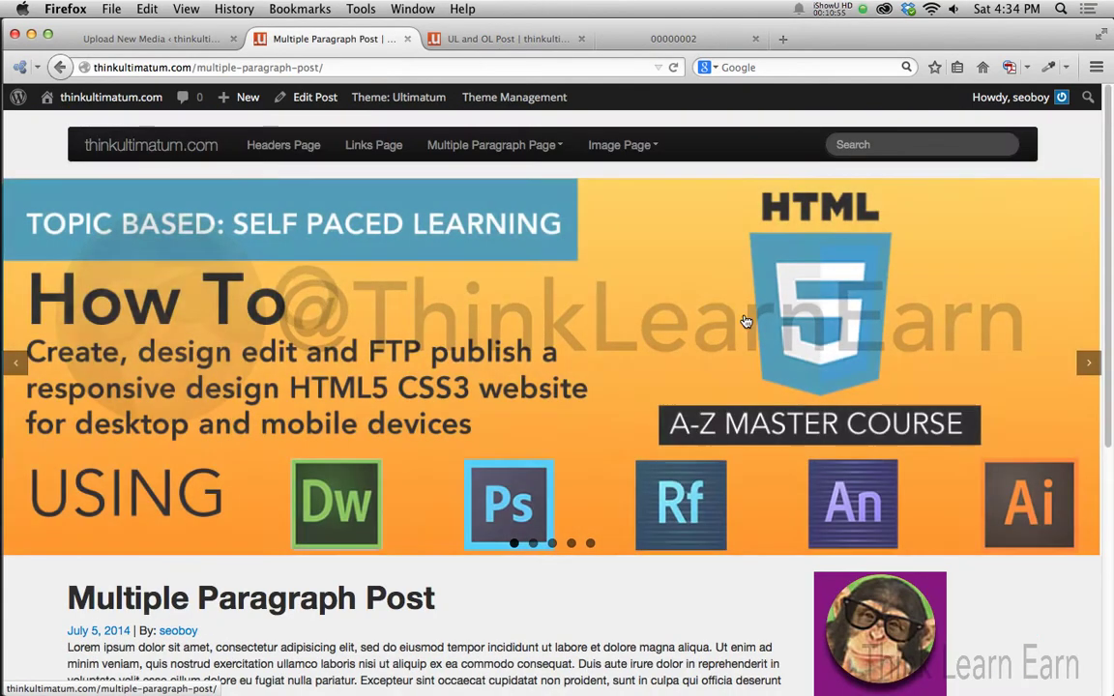
{"action": "scroll", "coordinate": [743, 317], "scroll_direction": "down", "scroll_amount": 3}
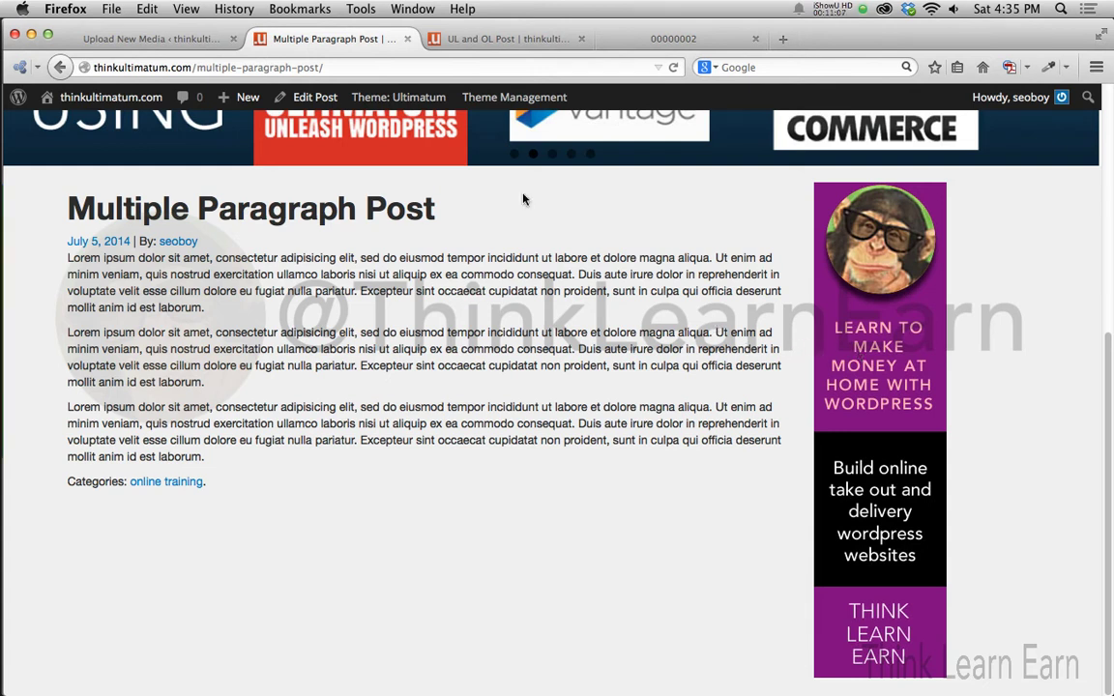
- Open the layout used by Multiple Paragraph Post for editing and look over its body rows
{"action": "mouse_move", "coordinate": [513, 97]}
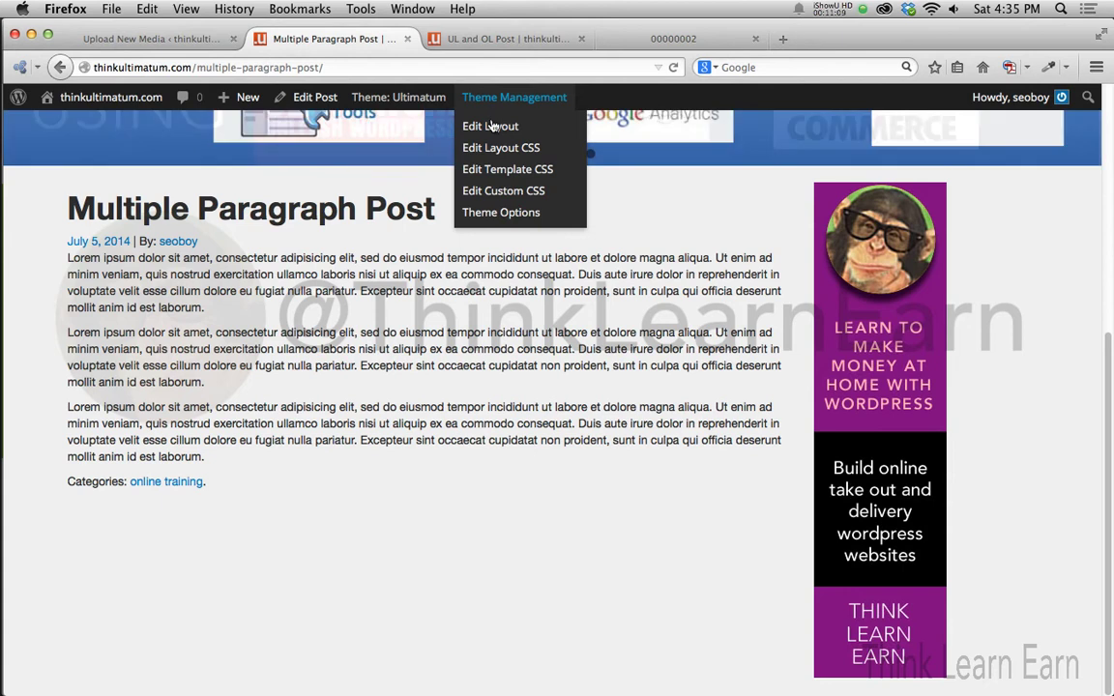
{"action": "left_click", "coordinate": [489, 125]}
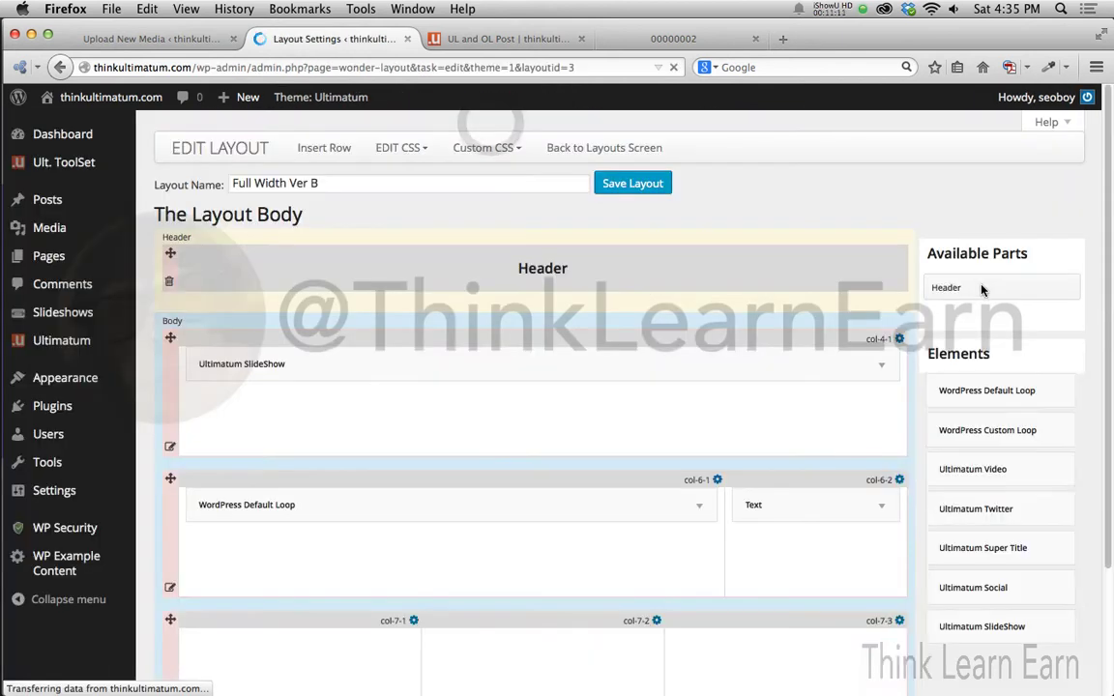
{"action": "scroll", "coordinate": [981, 282], "scroll_direction": "down", "scroll_amount": 2}
{"action": "scroll", "coordinate": [982, 282], "scroll_direction": "down", "scroll_amount": 1}
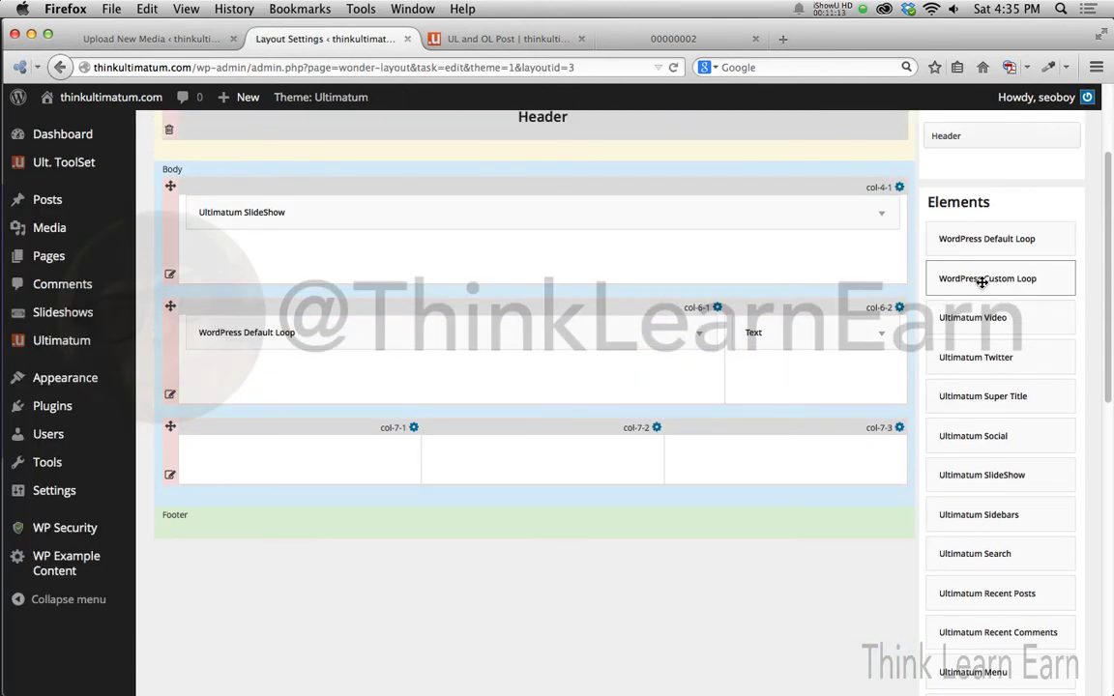
{"action": "scroll", "coordinate": [981, 282], "scroll_direction": "down", "scroll_amount": 1}
{"action": "scroll", "coordinate": [981, 282], "scroll_direction": "up", "scroll_amount": 4}
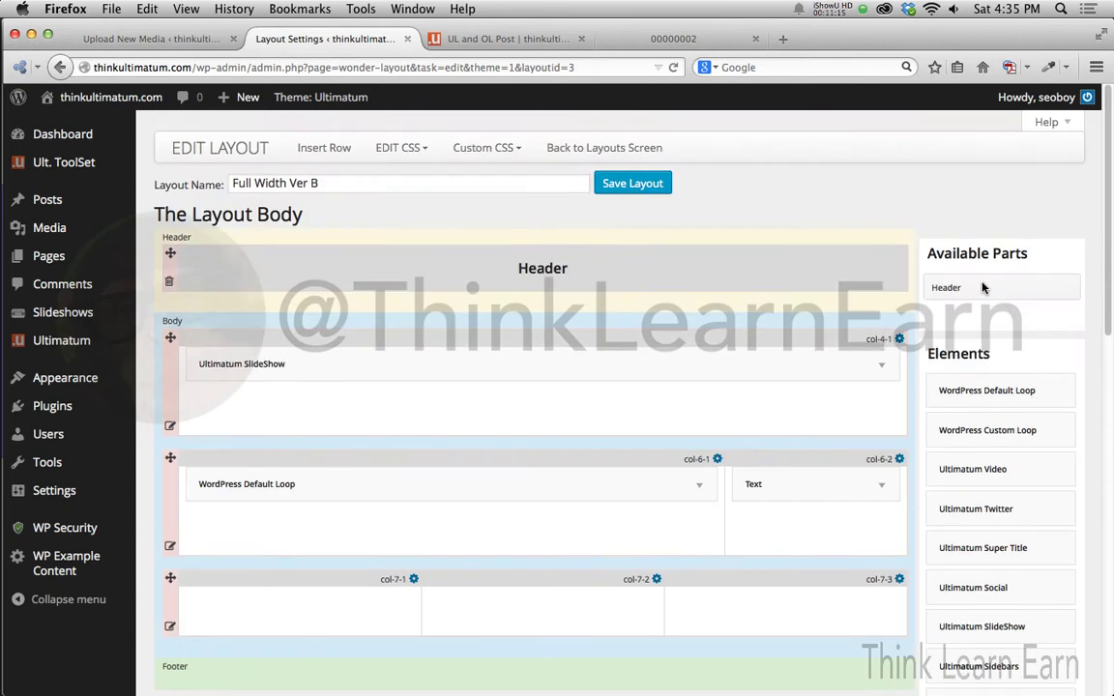
{"action": "scroll", "coordinate": [982, 287], "scroll_direction": "down", "scroll_amount": 3}
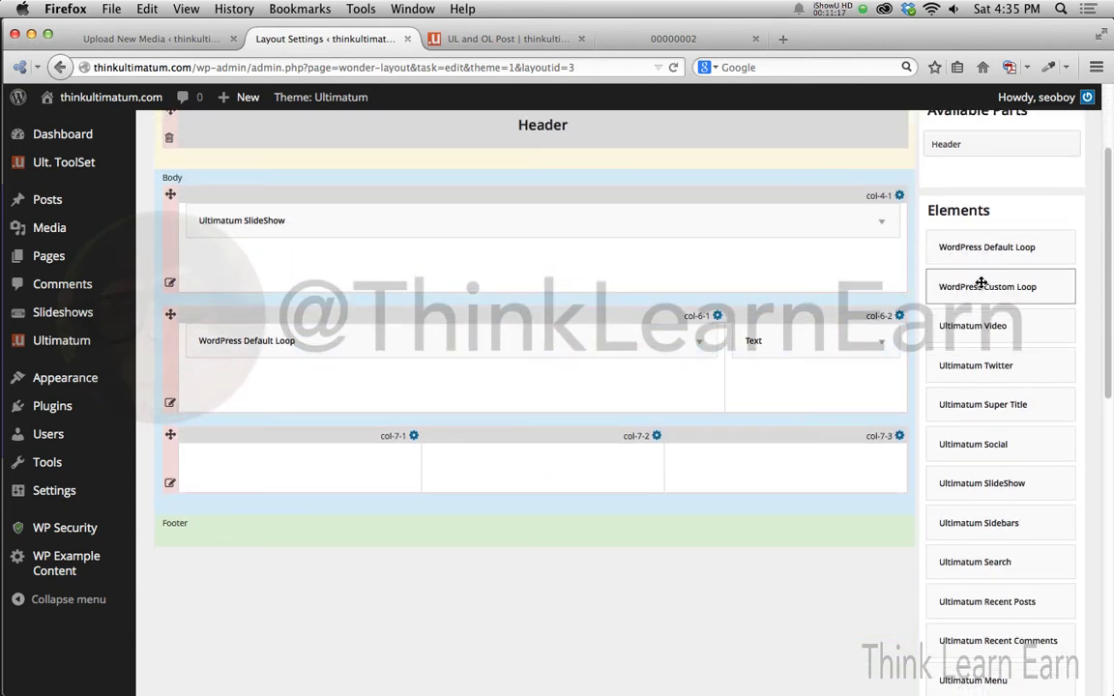
- Expand the Text widget in col-6-2 and copy its entire image tag
{"action": "left_click", "coordinate": [882, 342]}
{"action": "left_click", "coordinate": [725, 444]}
{"action": "key", "text": "super+a"}
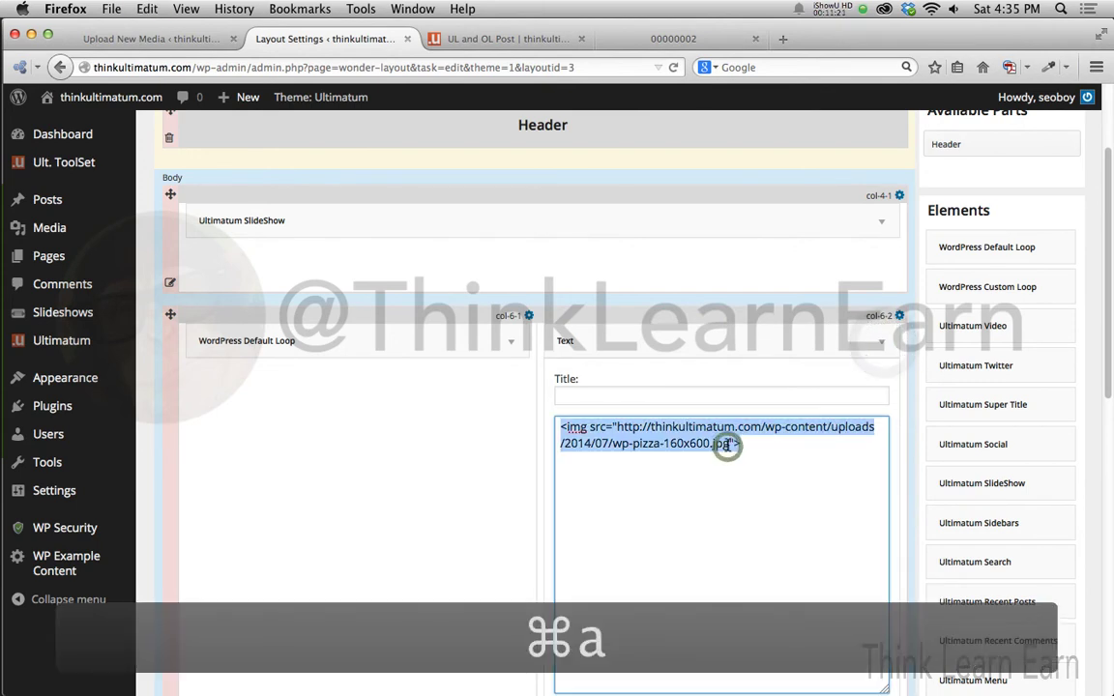
{"action": "key", "text": "super+c"}
{"action": "left_click", "coordinate": [455, 453]}
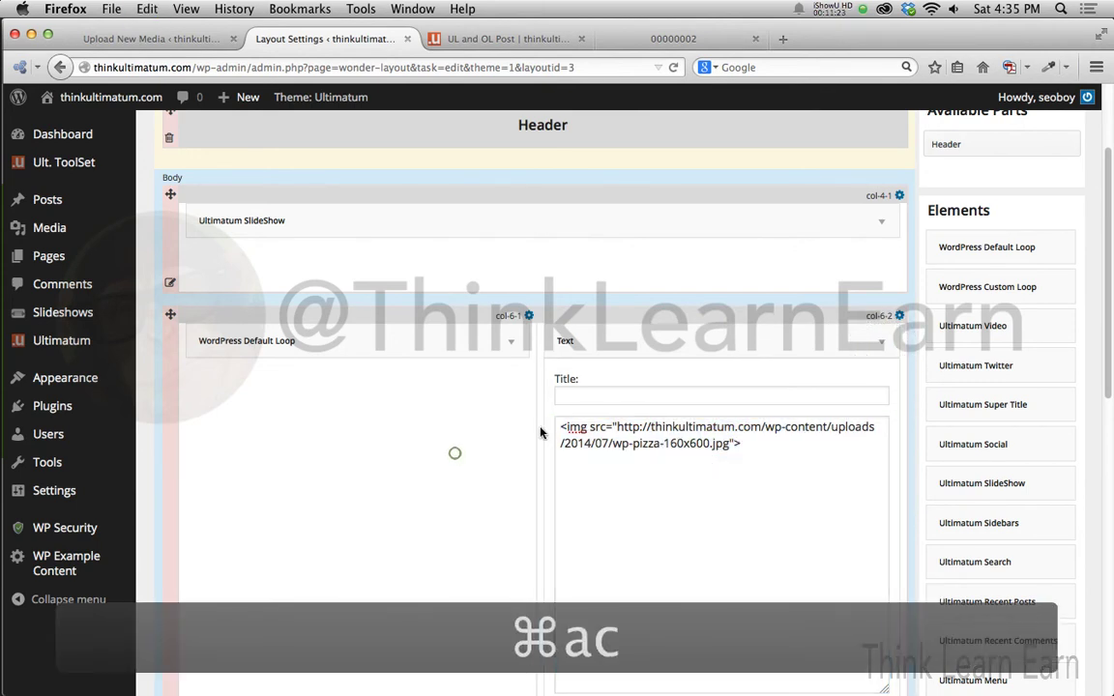
{"action": "scroll", "coordinate": [667, 389], "scroll_direction": "up", "scroll_amount": 1}
{"action": "scroll", "coordinate": [667, 390], "scroll_direction": "down", "scroll_amount": 2}
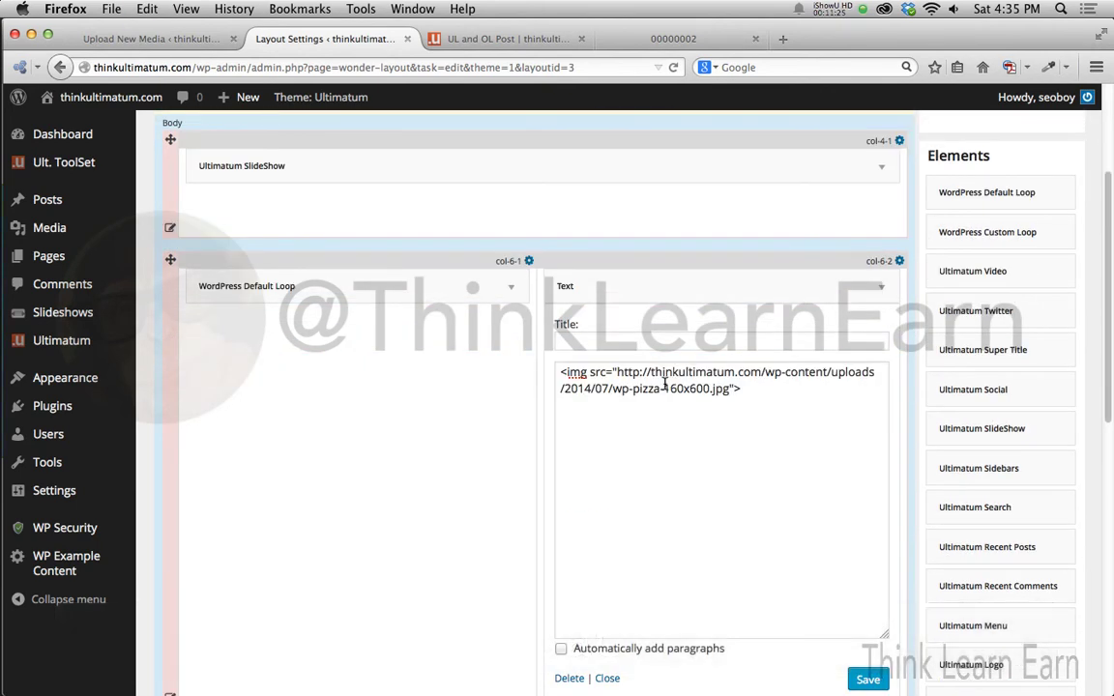
- Return to the layouts list, clone Full Width Layout and open the copy for editing
{"action": "scroll", "coordinate": [664, 386], "scroll_direction": "up", "scroll_amount": 5}
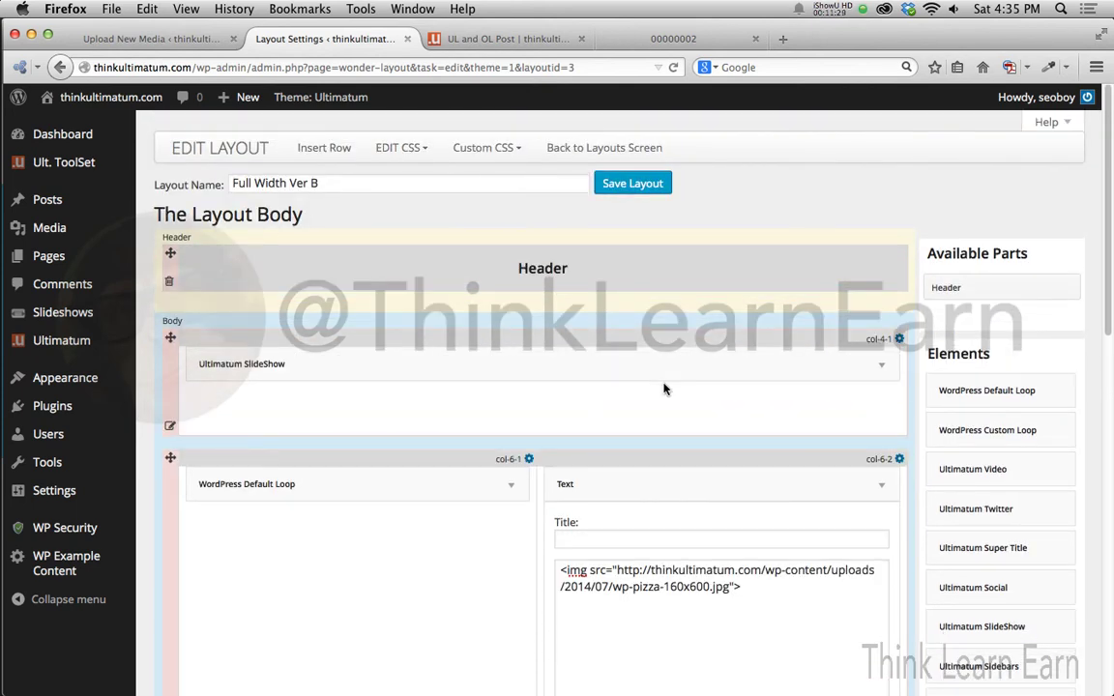
{"action": "left_click", "coordinate": [622, 151]}
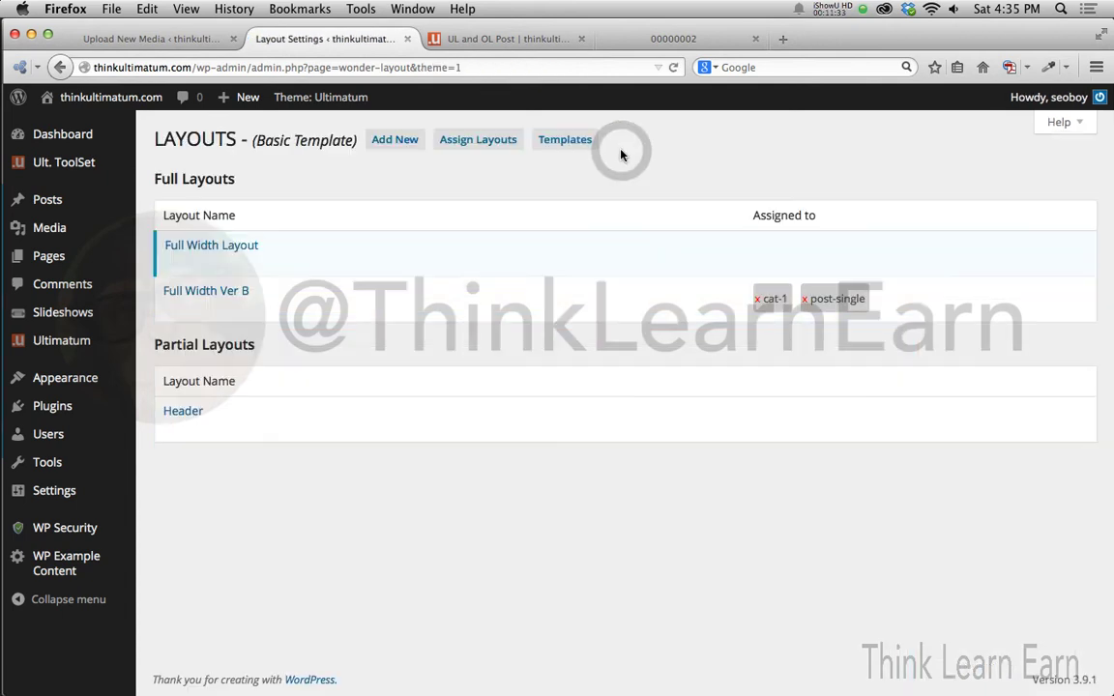
{"action": "mouse_move", "coordinate": [370, 241]}
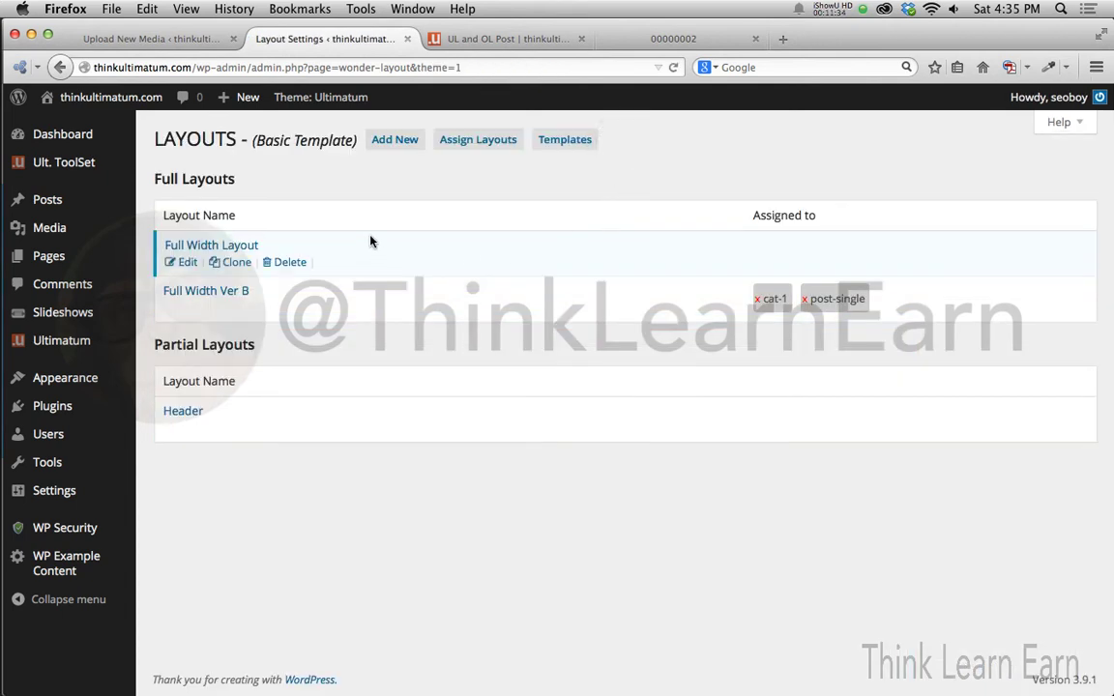
{"action": "left_click", "coordinate": [235, 262]}
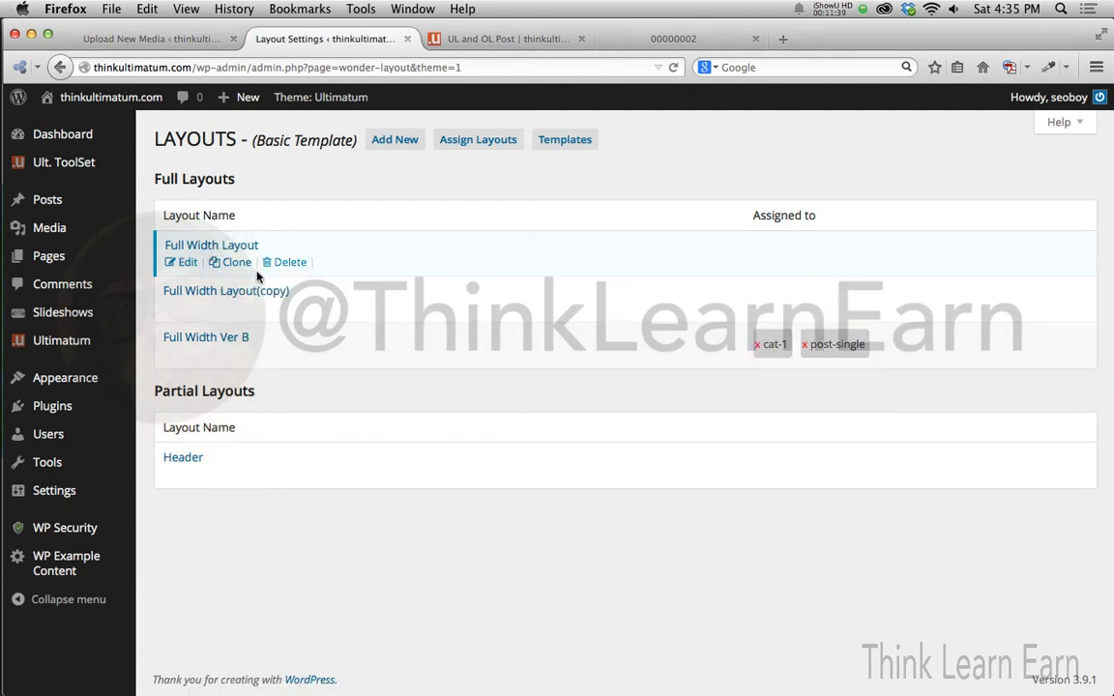
{"action": "mouse_move", "coordinate": [193, 311]}
{"action": "left_click", "coordinate": [185, 309]}
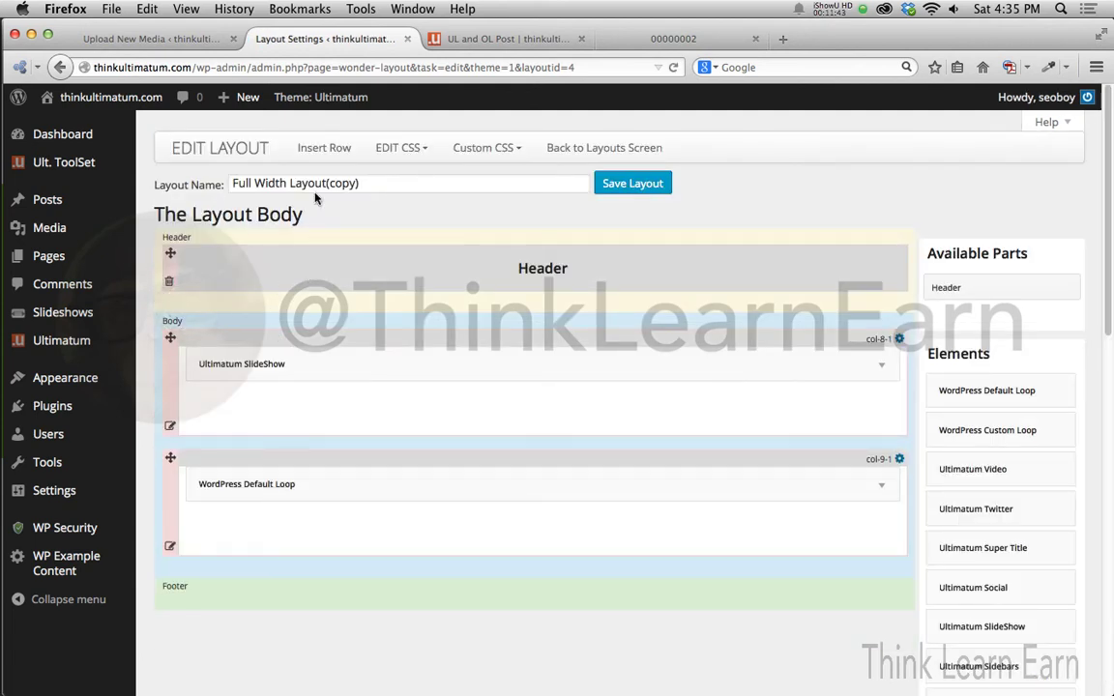
- Rename the cloned layout "Full Width -ad bottom -post" and save it
{"action": "left_click_drag", "start_coordinate": [289, 183], "coordinate": [410, 183]}
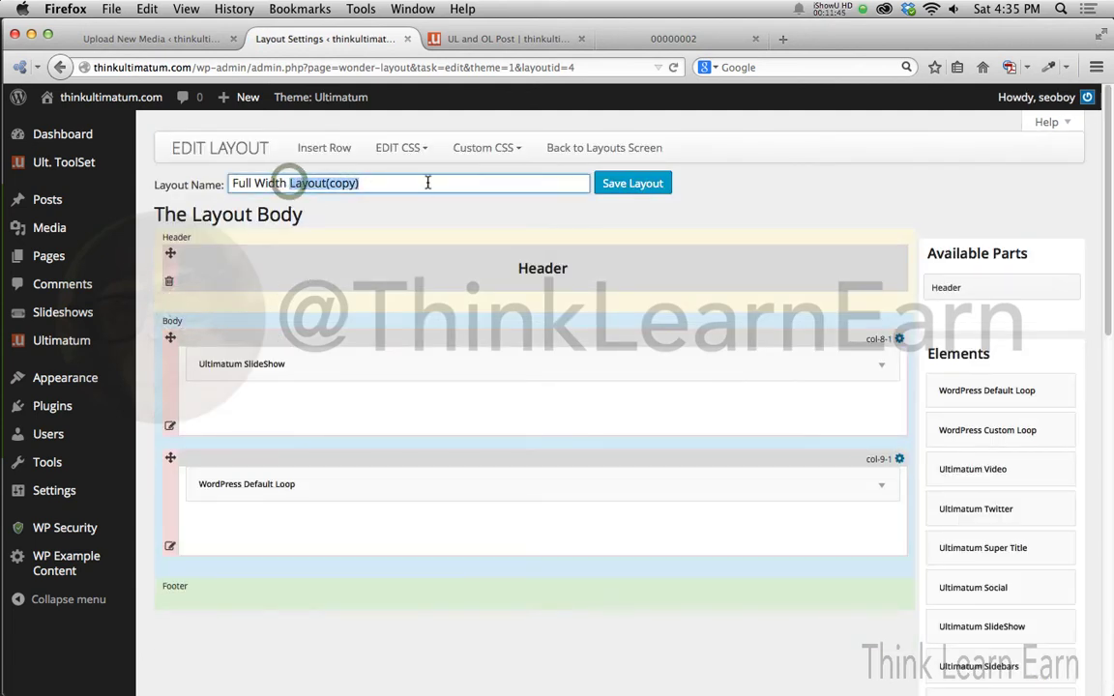
{"action": "type", "text": "-ad b"}
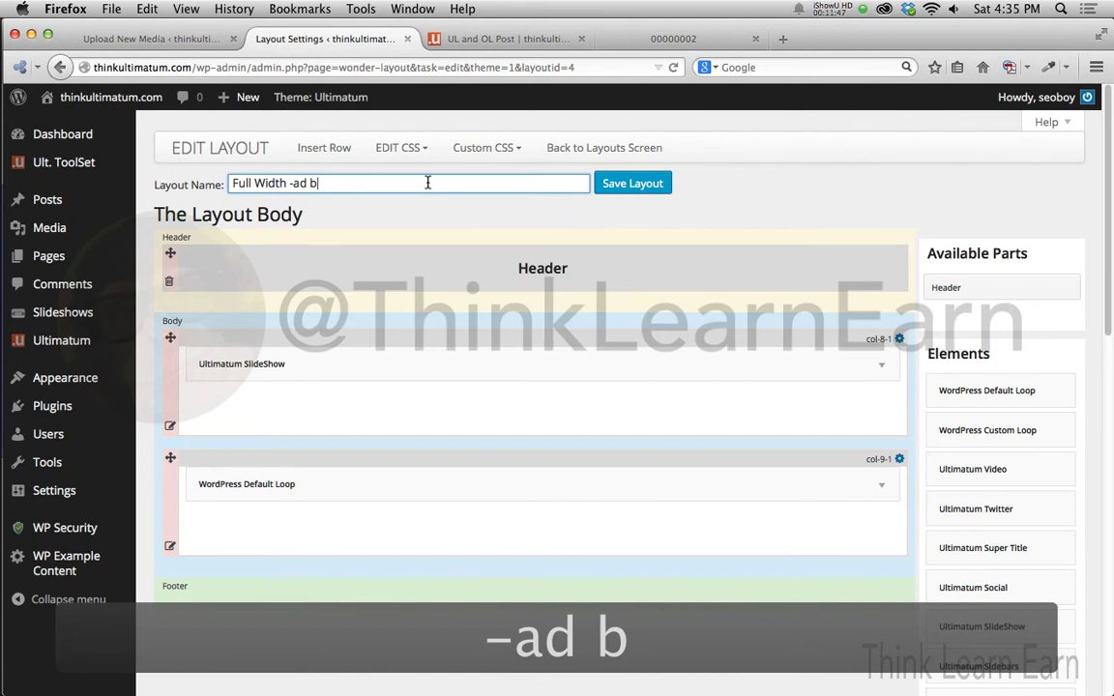
{"action": "type", "text": "ottom -"}
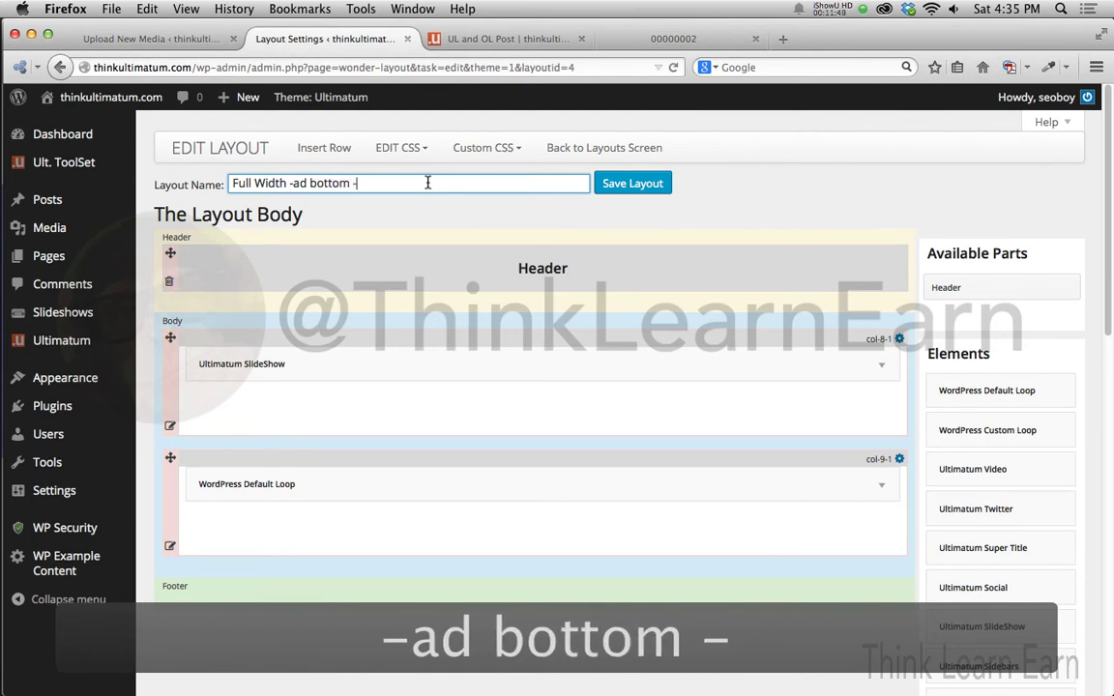
{"action": "type", "text": "post"}
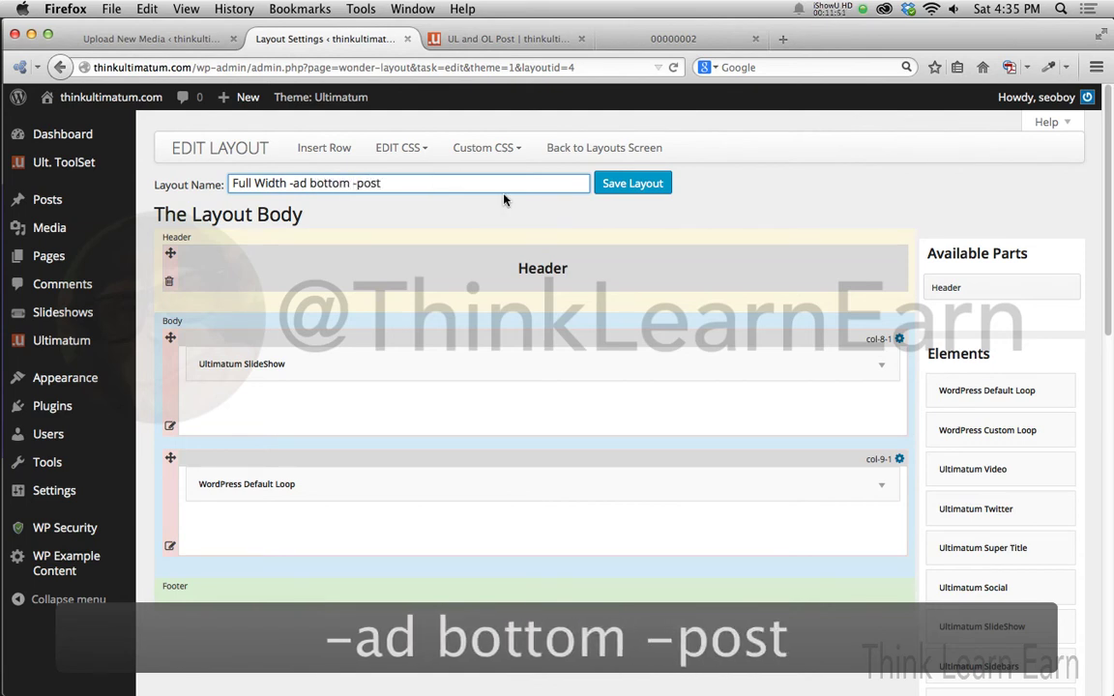
{"action": "left_click", "coordinate": [654, 186]}
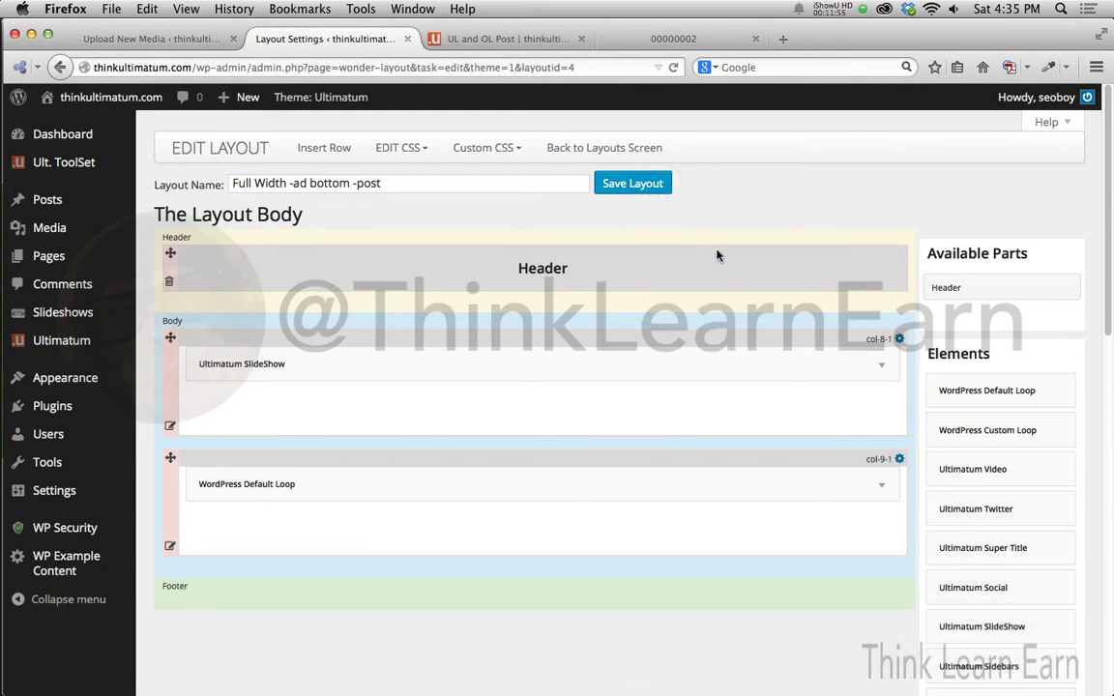
- Add a Text element to col-9-1 directly below the WordPress Default Loop
{"action": "scroll", "coordinate": [717, 255], "scroll_direction": "down", "scroll_amount": 3}
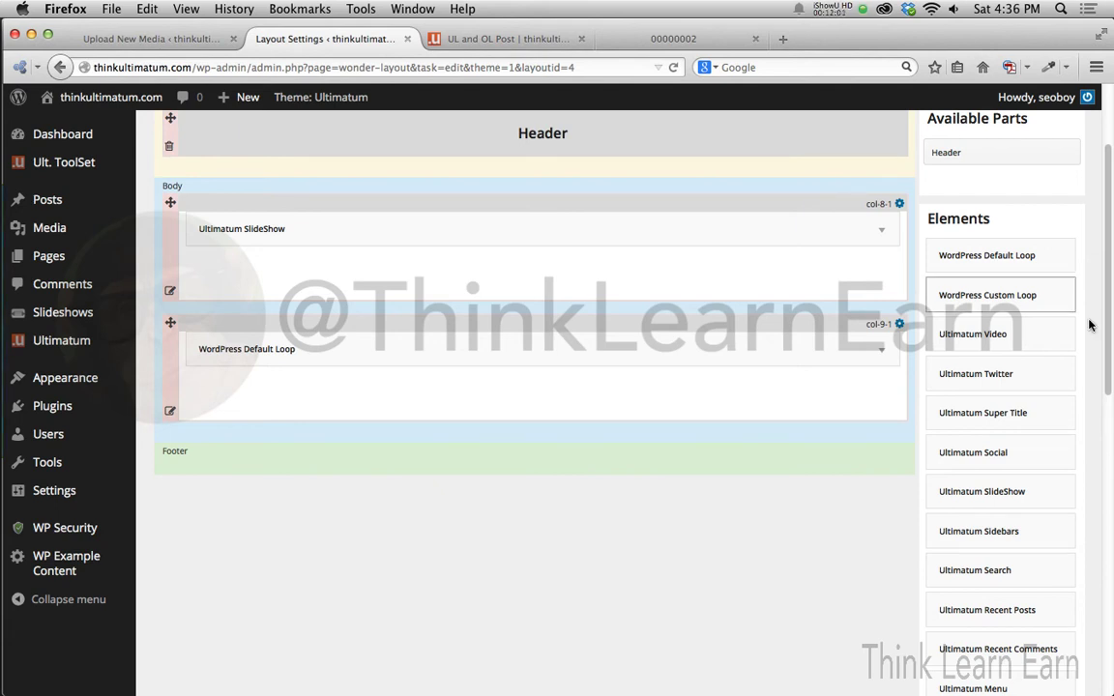
{"action": "scroll", "coordinate": [1105, 341], "scroll_direction": "up", "scroll_amount": 2}
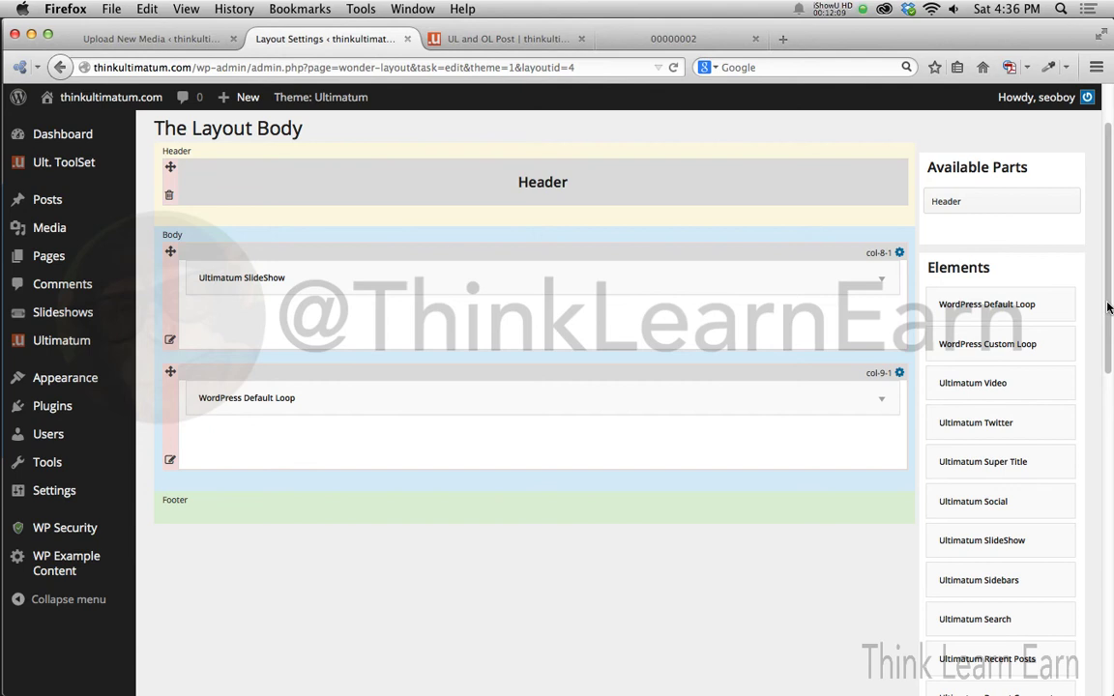
{"action": "scroll", "coordinate": [1108, 308], "scroll_direction": "down", "scroll_amount": 4}
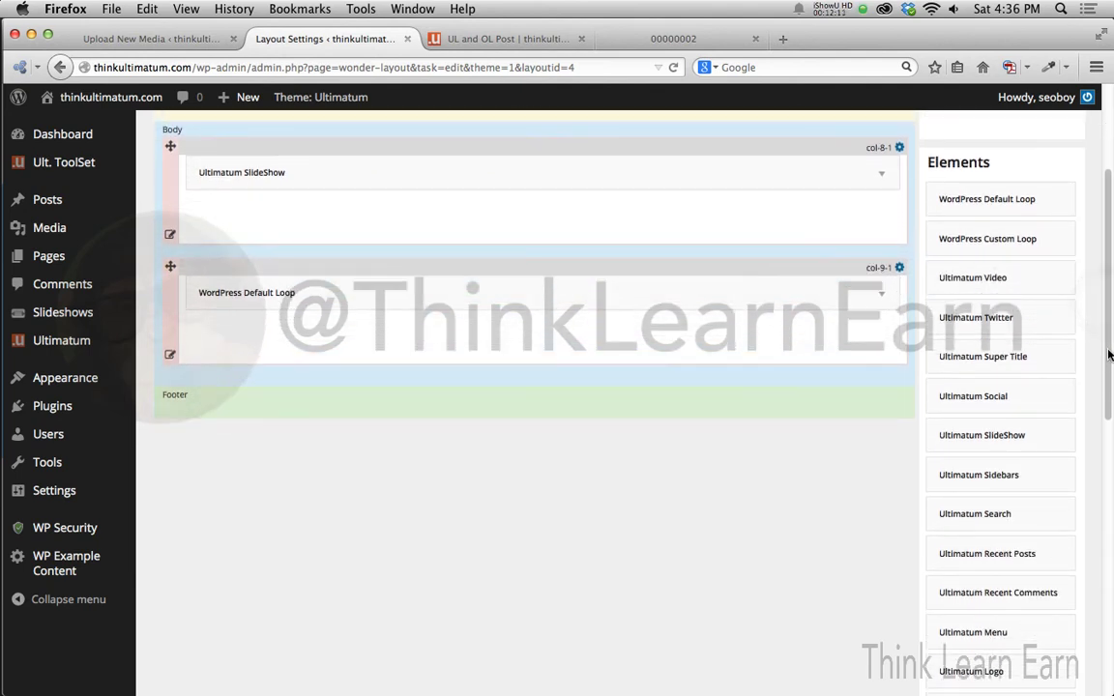
{"action": "scroll", "coordinate": [821, 350], "scroll_direction": "down", "scroll_amount": 1}
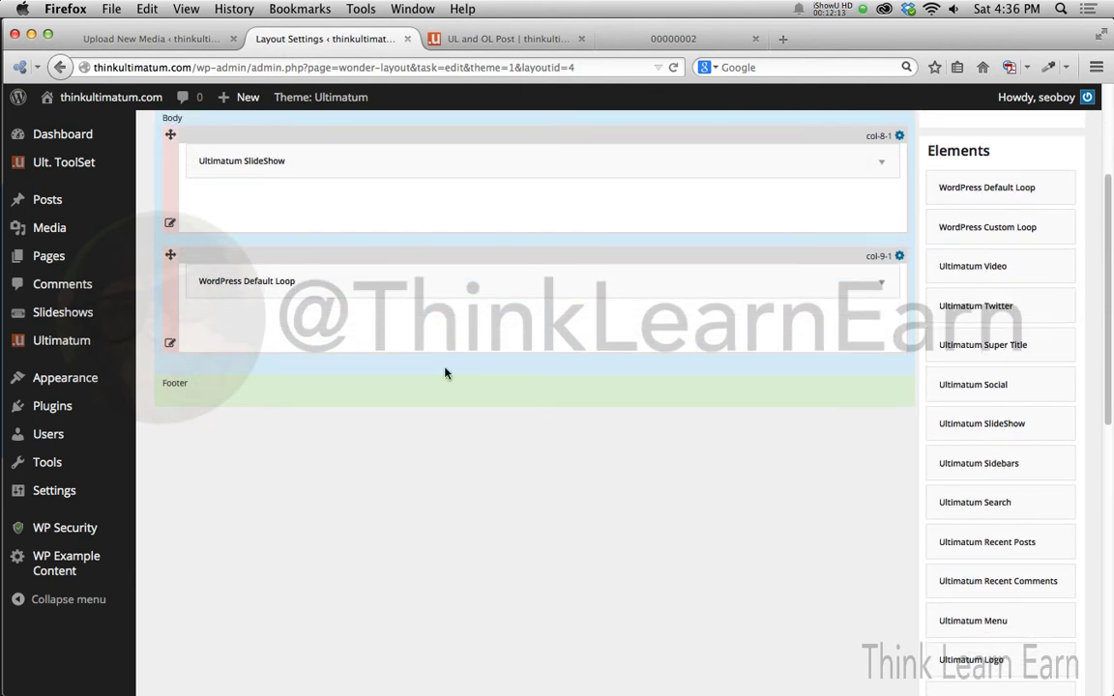
{"action": "left_click_drag", "start_coordinate": [1106, 416], "coordinate": [1106, 496]}
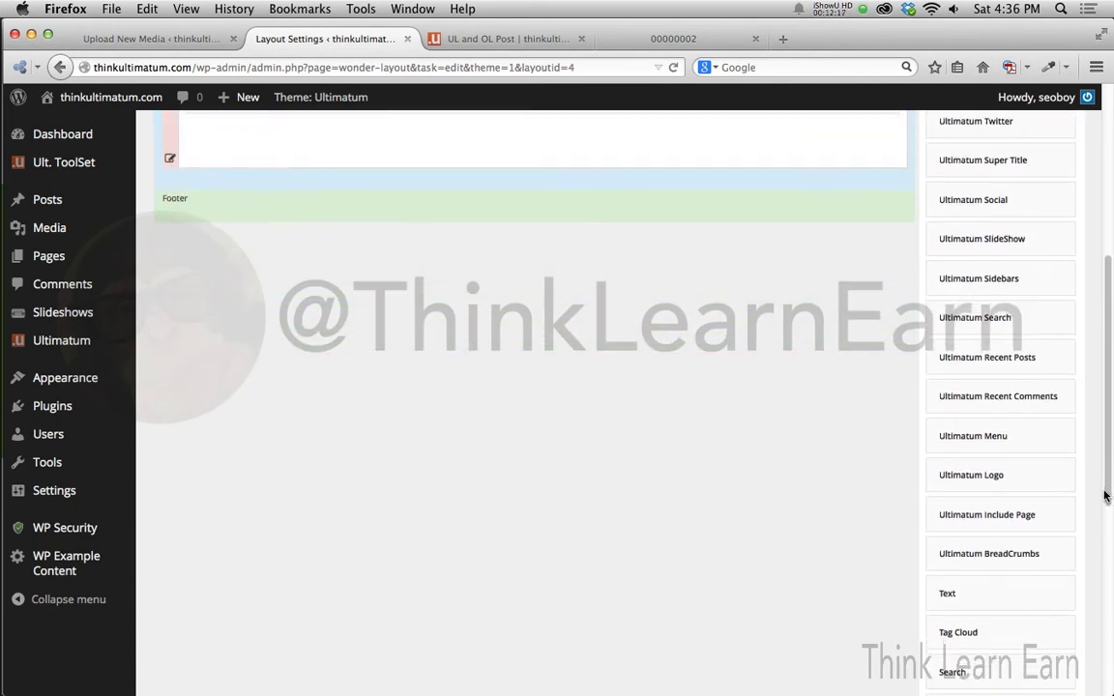
{"action": "left_click_drag", "start_coordinate": [977, 590], "coordinate": [385, 466]}
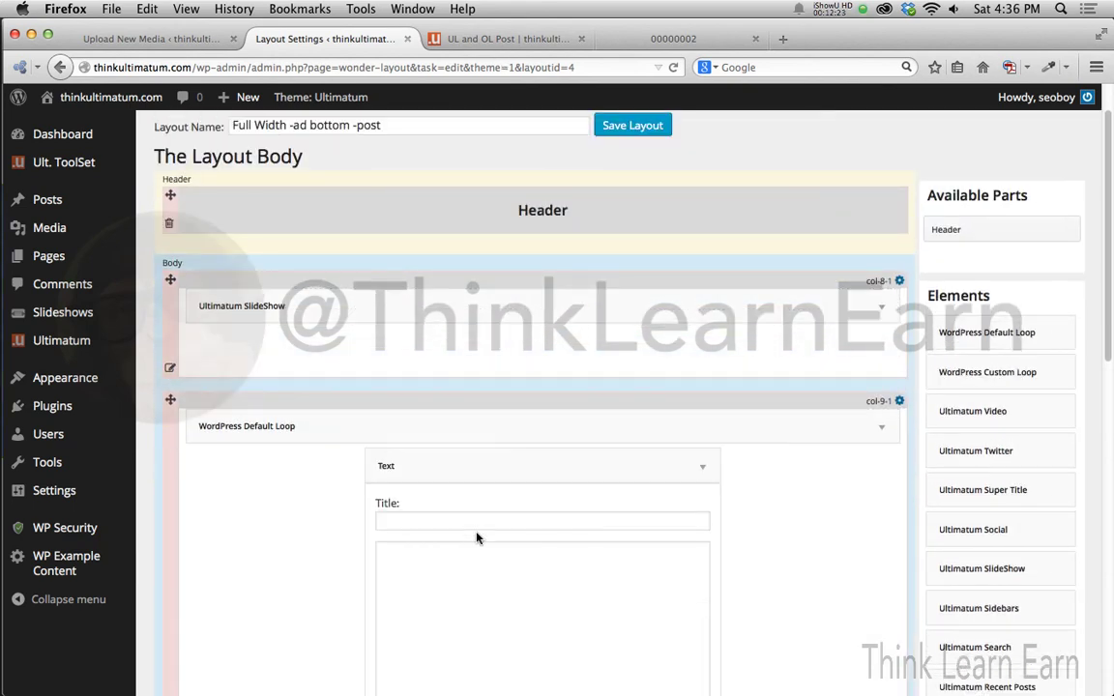
- Paste the copied wp-pizza-160x600.jpg image tag into the new Text widget and save the widget
{"action": "left_click", "coordinate": [465, 561]}
{"action": "type", "text": "<img src=\"http://thinkultimatum.com/wp-content/uploads/2014/07/wp-pizza-160x600.jpg\">"}
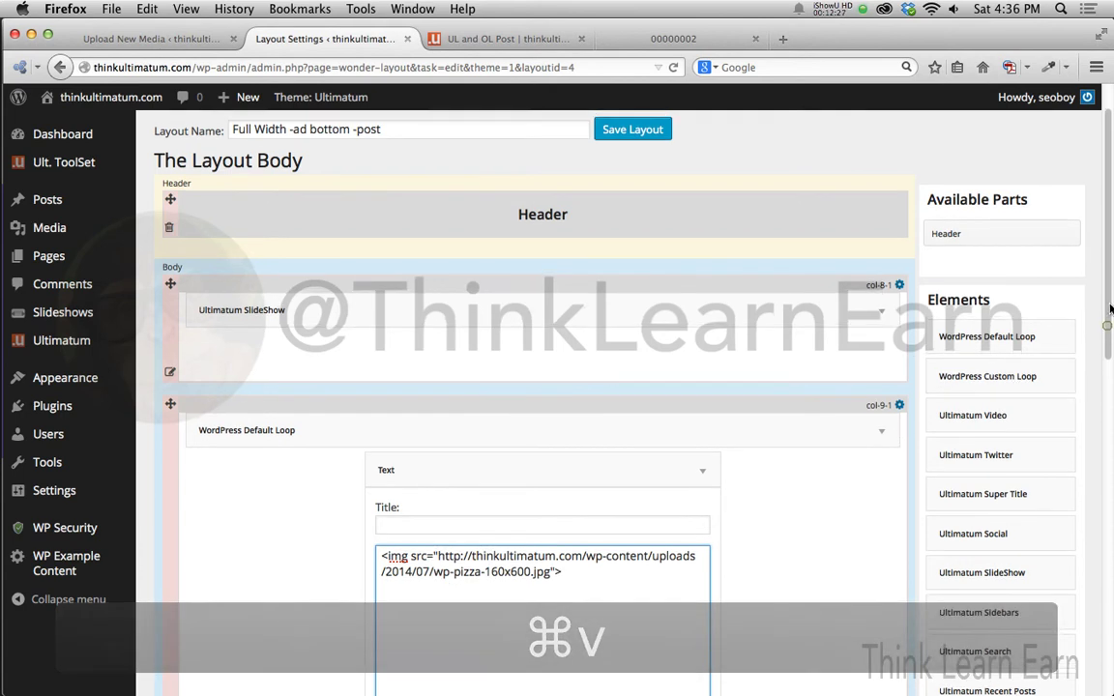
{"action": "scroll", "coordinate": [1109, 337], "scroll_direction": "up", "scroll_amount": 2}
{"action": "scroll", "coordinate": [772, 494], "scroll_direction": "down", "scroll_amount": 10}
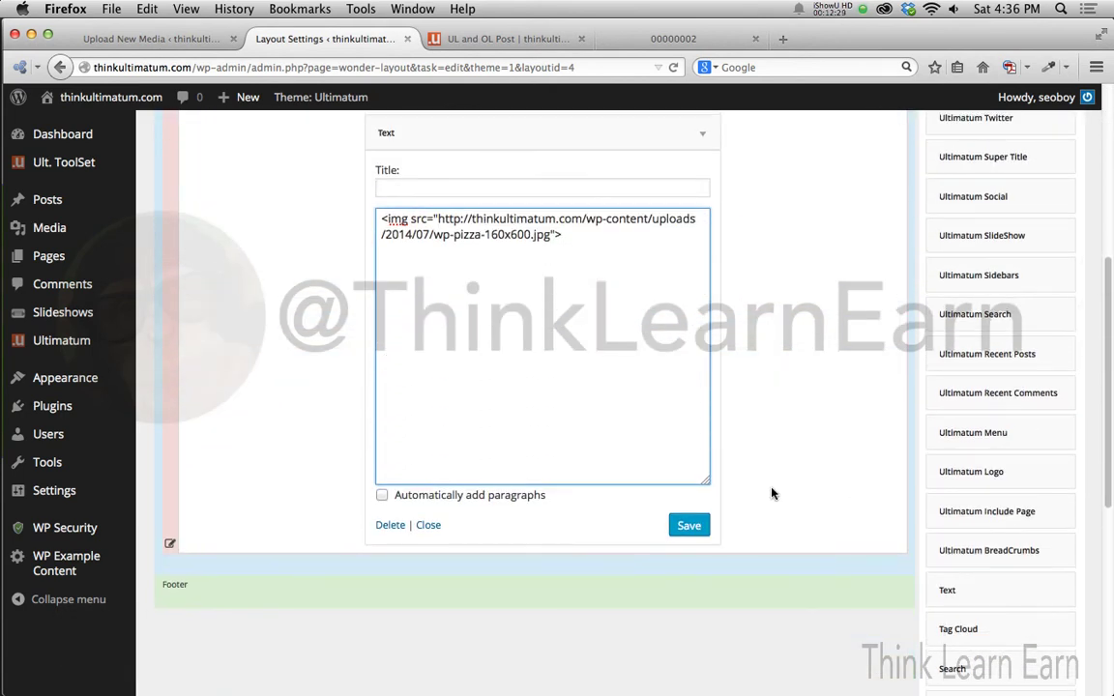
{"action": "left_click", "coordinate": [688, 524]}
- Open the uploaded footer-head-ad image for editing from the Upload New Media page and copy its file URL
{"action": "left_click_drag", "start_coordinate": [1105, 426], "coordinate": [1104, 323]}
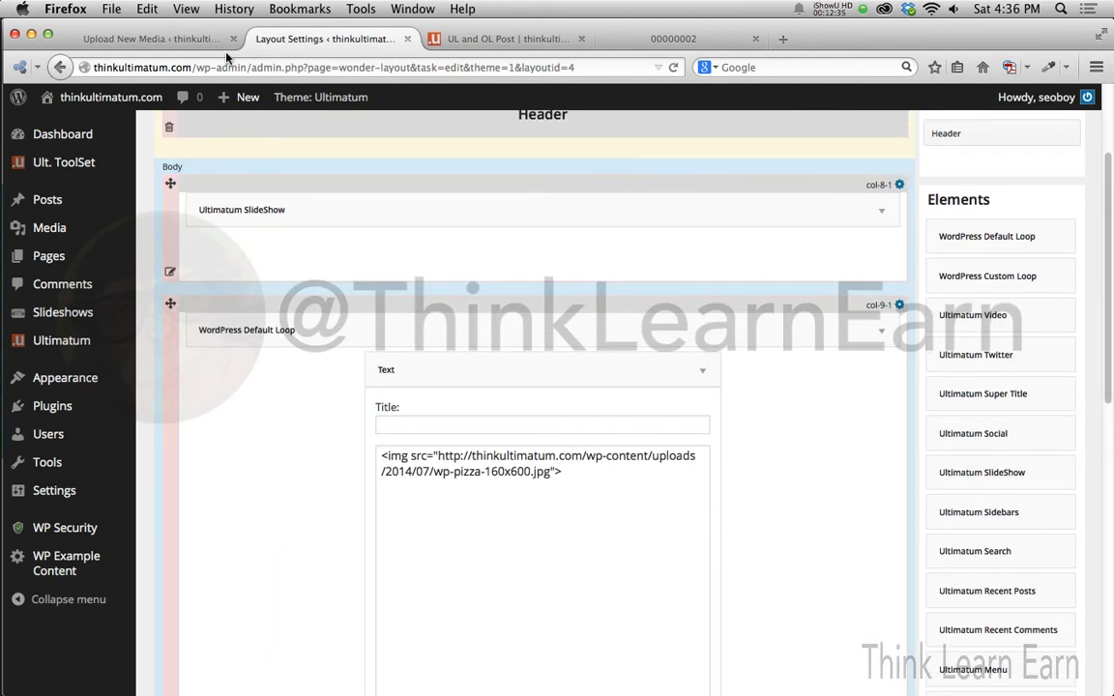
{"action": "left_click", "coordinate": [179, 39]}
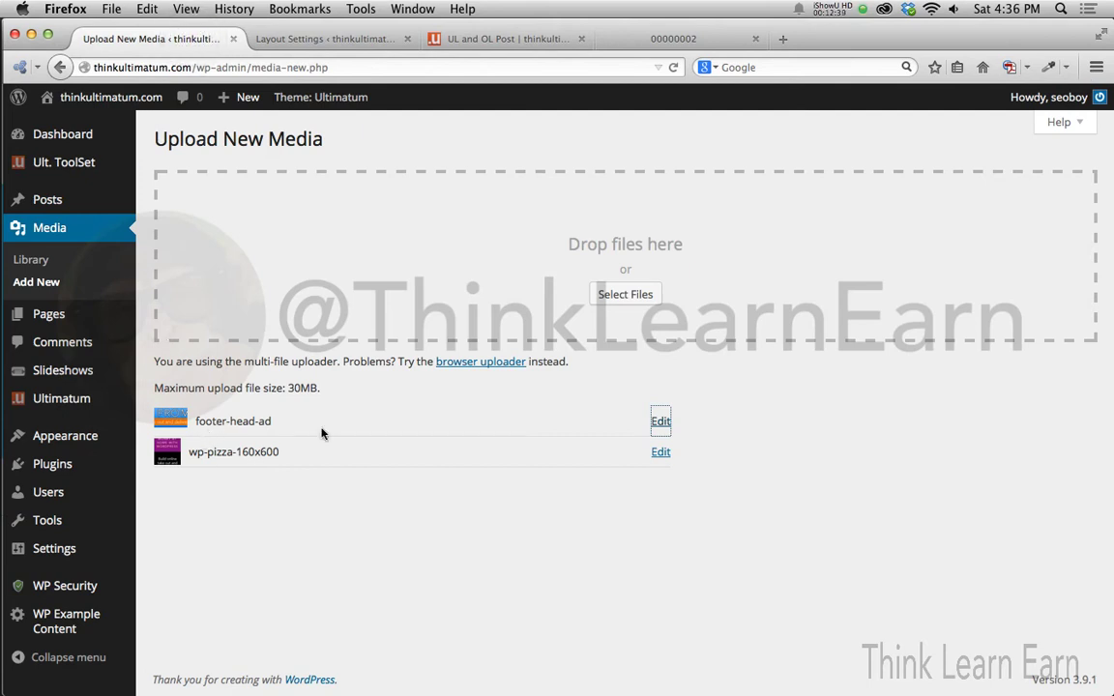
{"action": "left_click", "coordinate": [661, 423]}
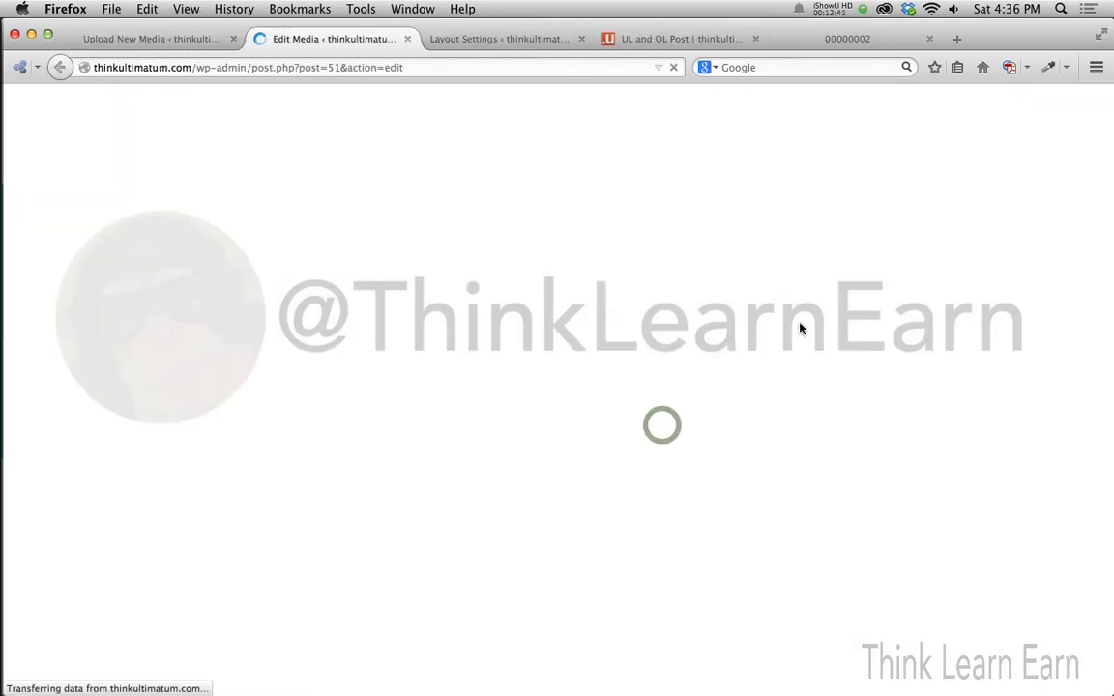
{"action": "left_click", "coordinate": [889, 259]}
{"action": "key", "text": "super+a"}
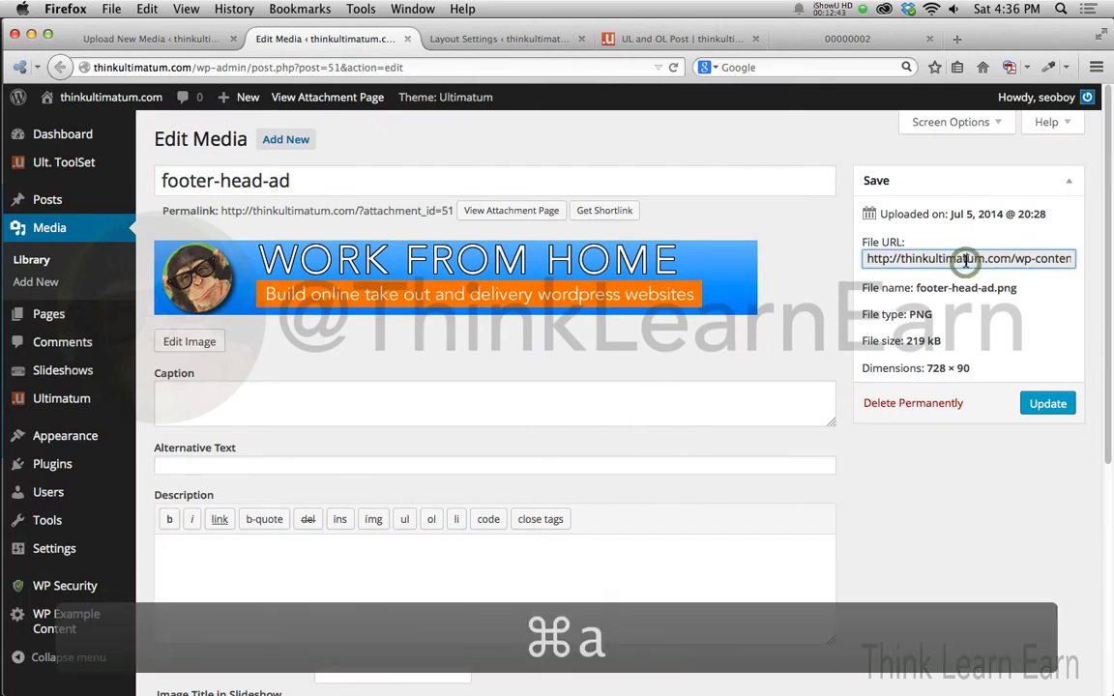
{"action": "key", "text": "super+c"}
- Replace the image URL in the col-9-1 Text widget with the copied footer-head-ad.png address and save the widget
{"action": "left_click", "coordinate": [413, 39]}
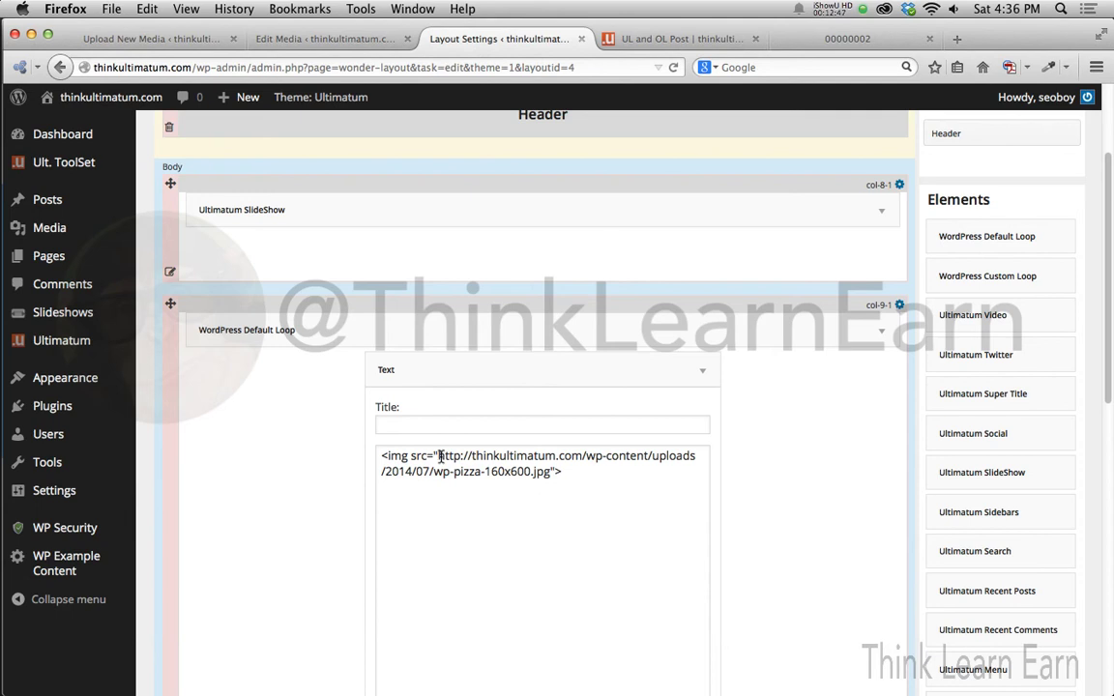
{"action": "left_click_drag", "start_coordinate": [440, 456], "coordinate": [551, 471]}
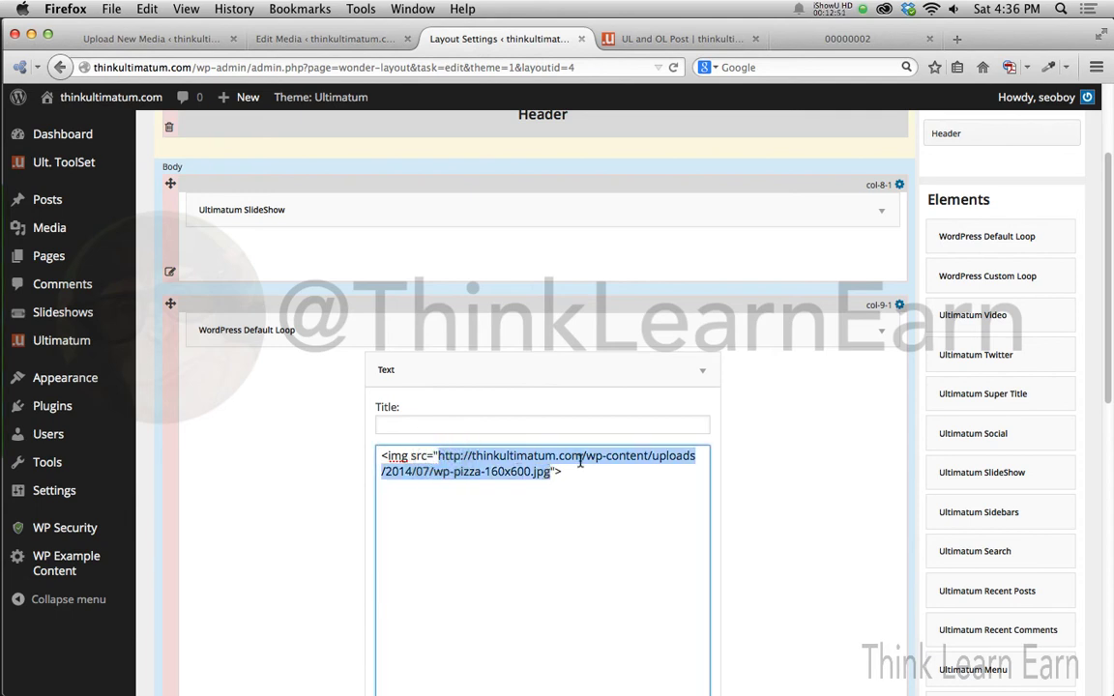
{"action": "key", "text": "super+v"}
{"action": "scroll", "coordinate": [839, 483], "scroll_direction": "down", "scroll_amount": 5}
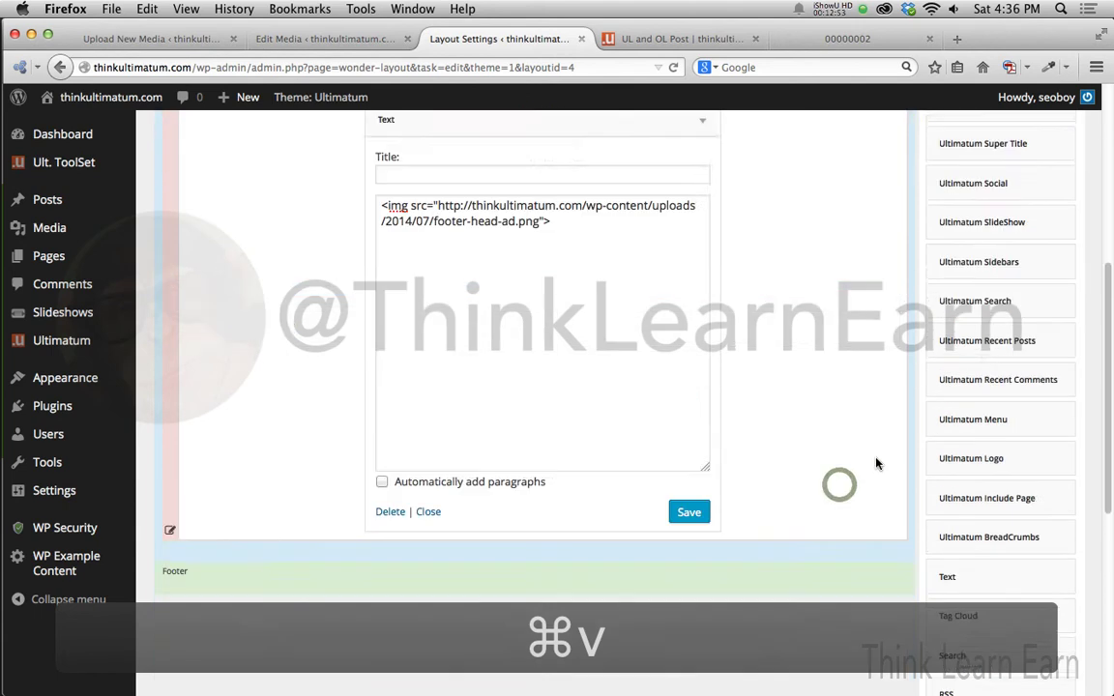
{"action": "left_click", "coordinate": [704, 386]}
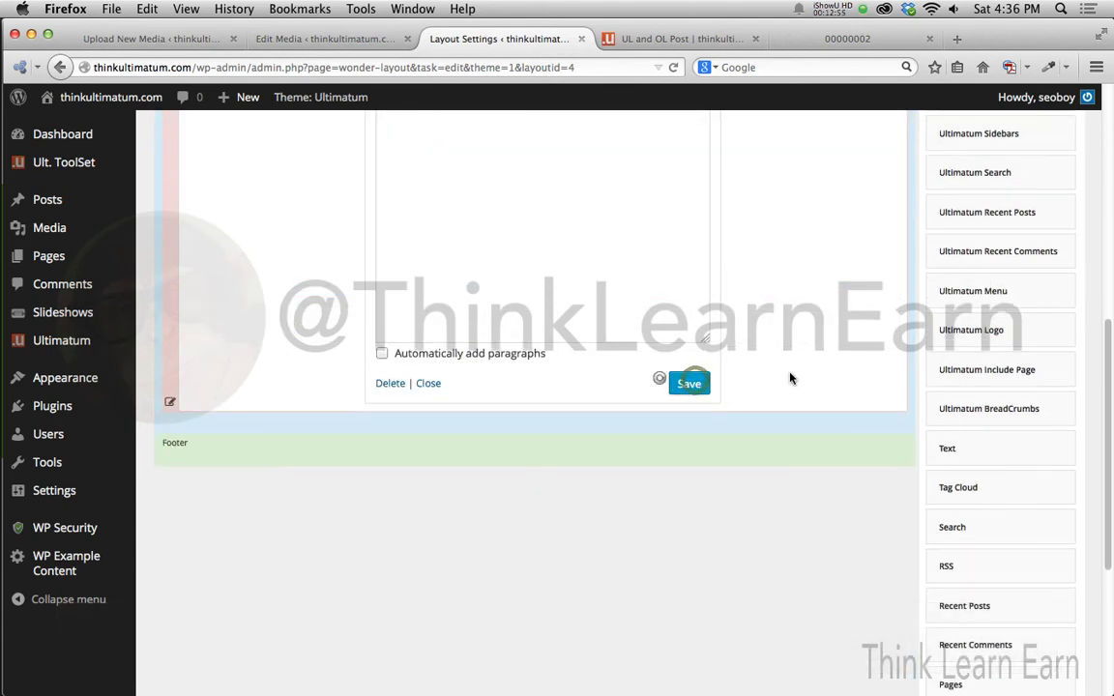
- Look over the edited layout, then visit the live site and examine the single view of Multiple Paragraph Post
{"action": "scroll", "coordinate": [791, 378], "scroll_direction": "up", "scroll_amount": 8}
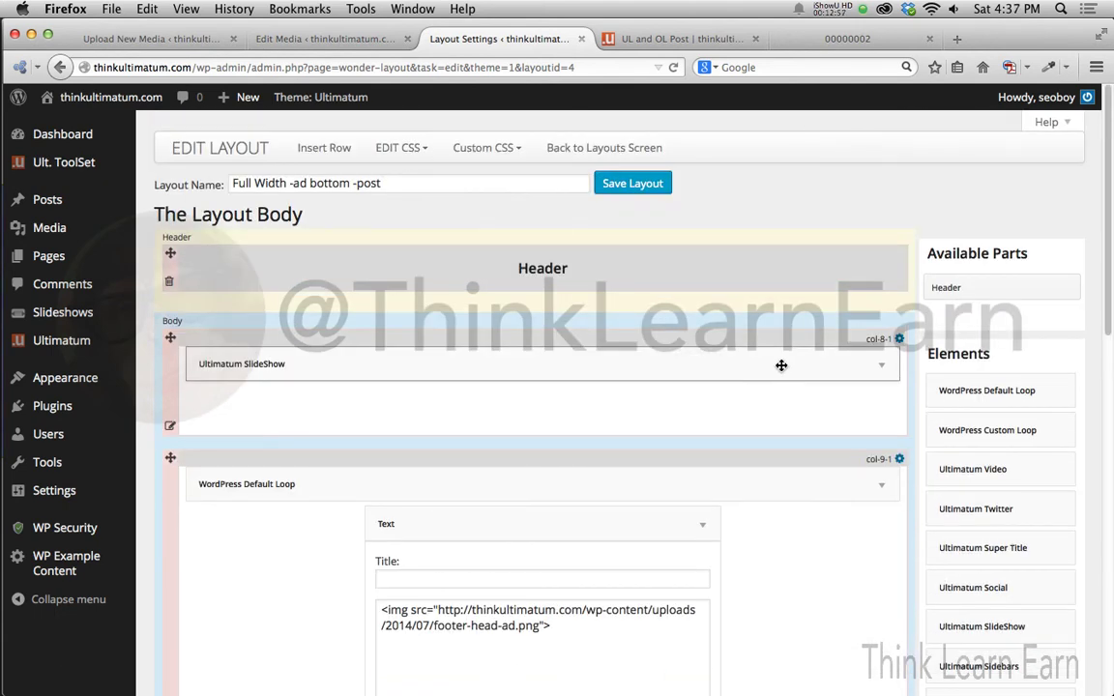
{"action": "scroll", "coordinate": [777, 365], "scroll_direction": "down", "scroll_amount": 2}
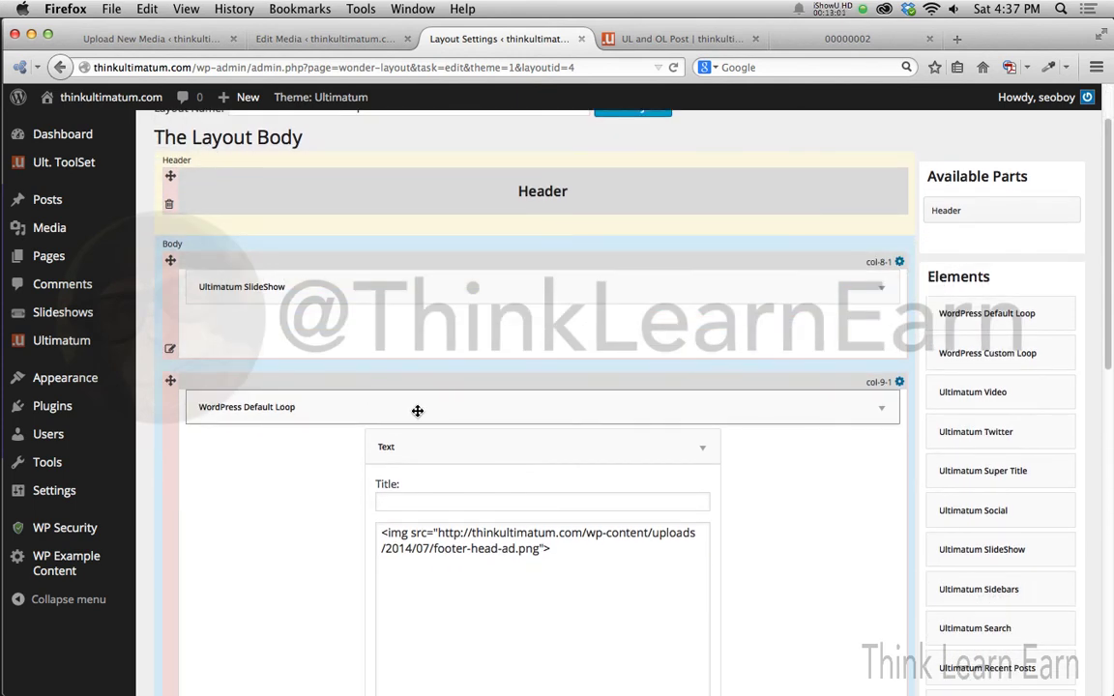
{"action": "scroll", "coordinate": [418, 411], "scroll_direction": "up", "scroll_amount": 1}
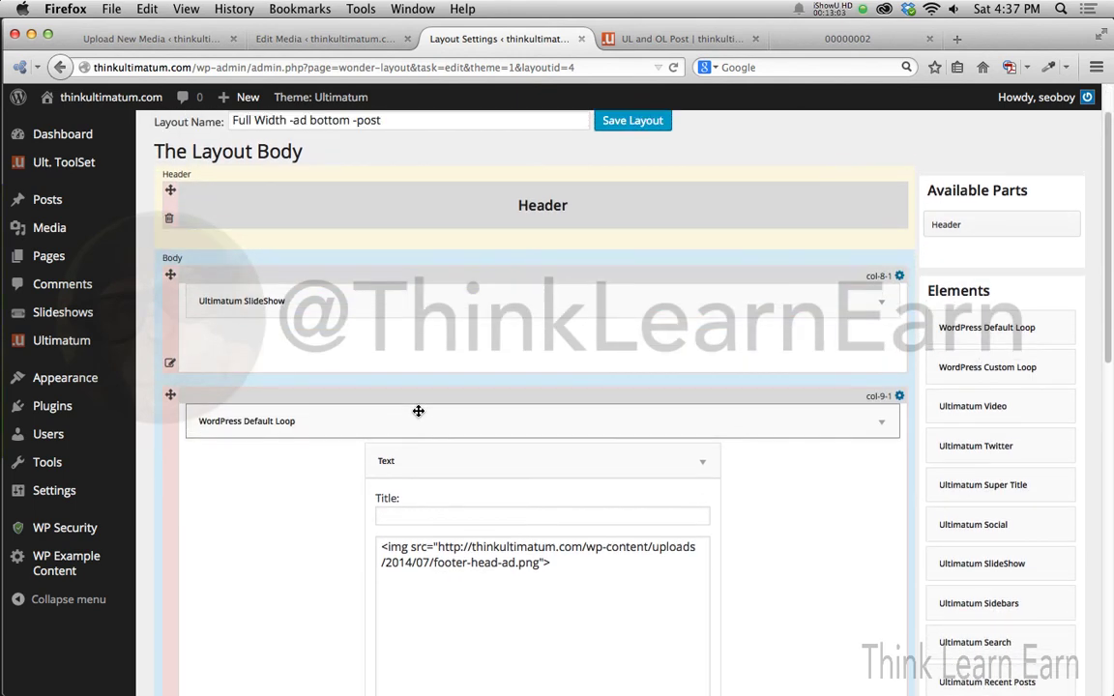
{"action": "scroll", "coordinate": [417, 411], "scroll_direction": "up", "scroll_amount": 3}
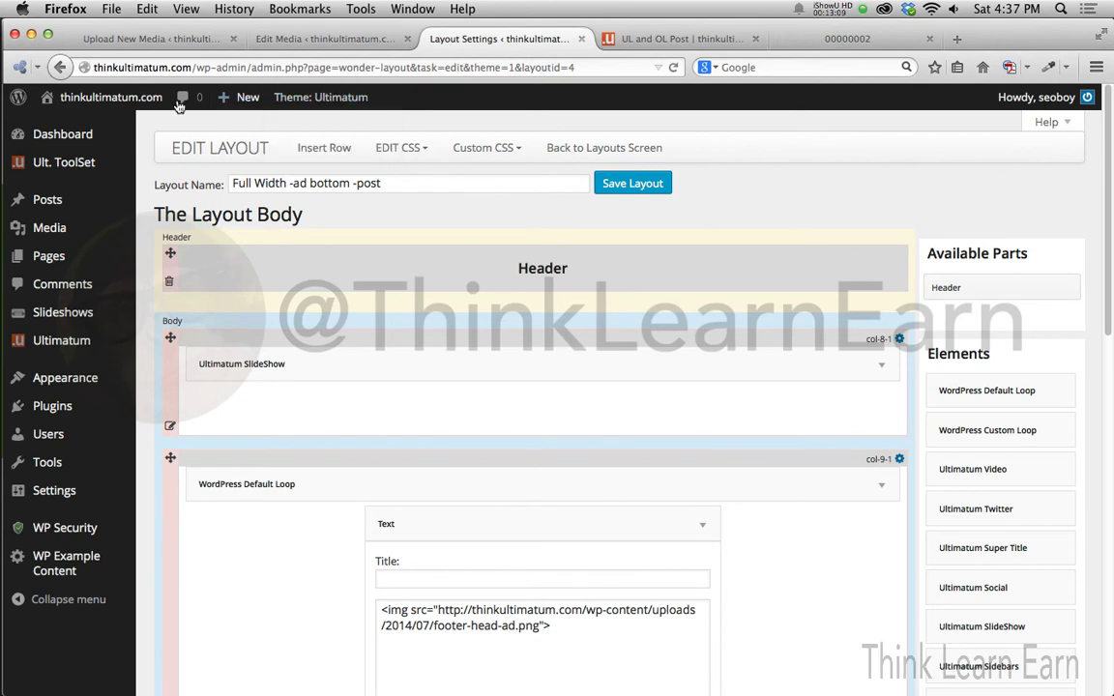
{"action": "mouse_move", "coordinate": [126, 103]}
{"action": "left_click", "coordinate": [95, 130]}
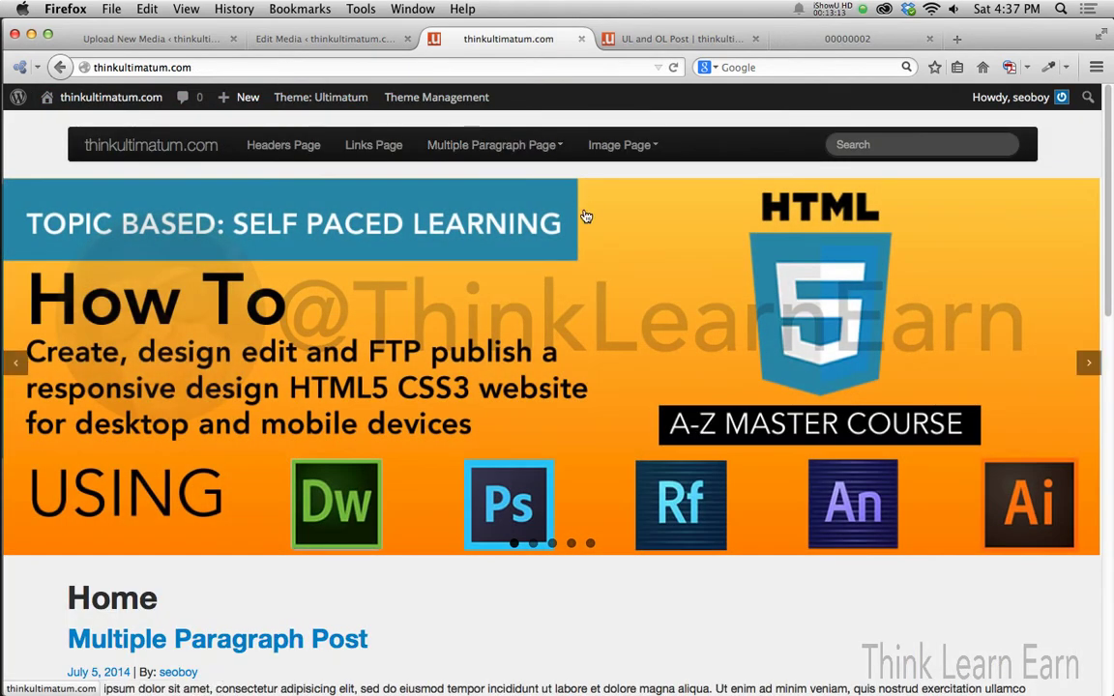
{"action": "scroll", "coordinate": [588, 218], "scroll_direction": "down", "scroll_amount": 5}
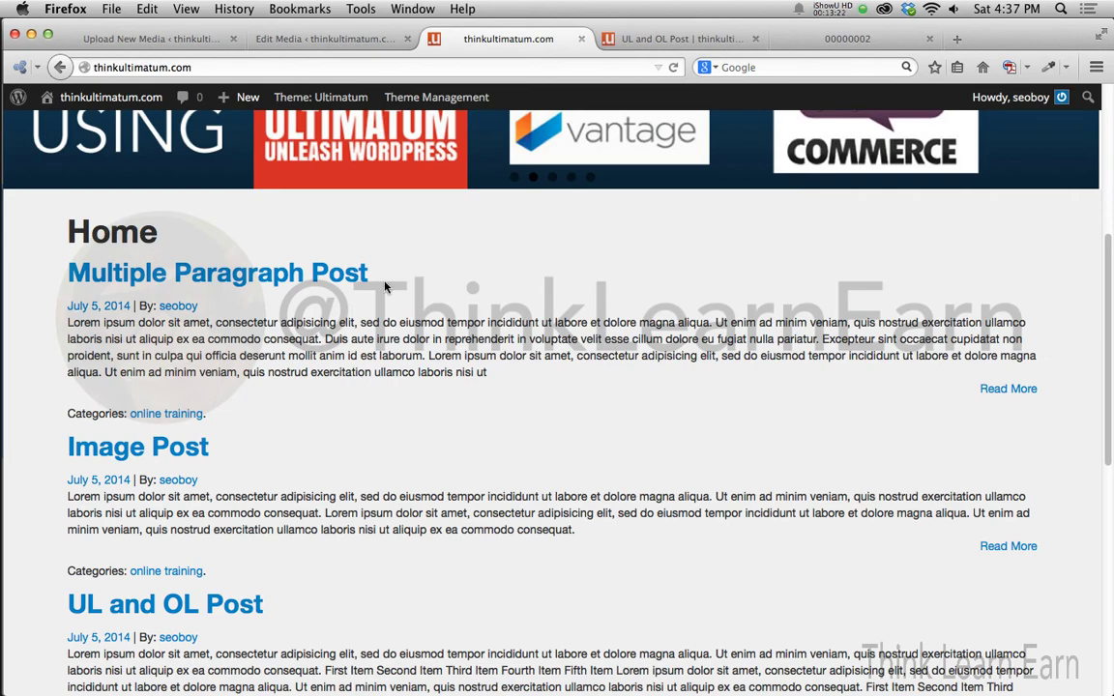
{"action": "left_click", "coordinate": [329, 276]}
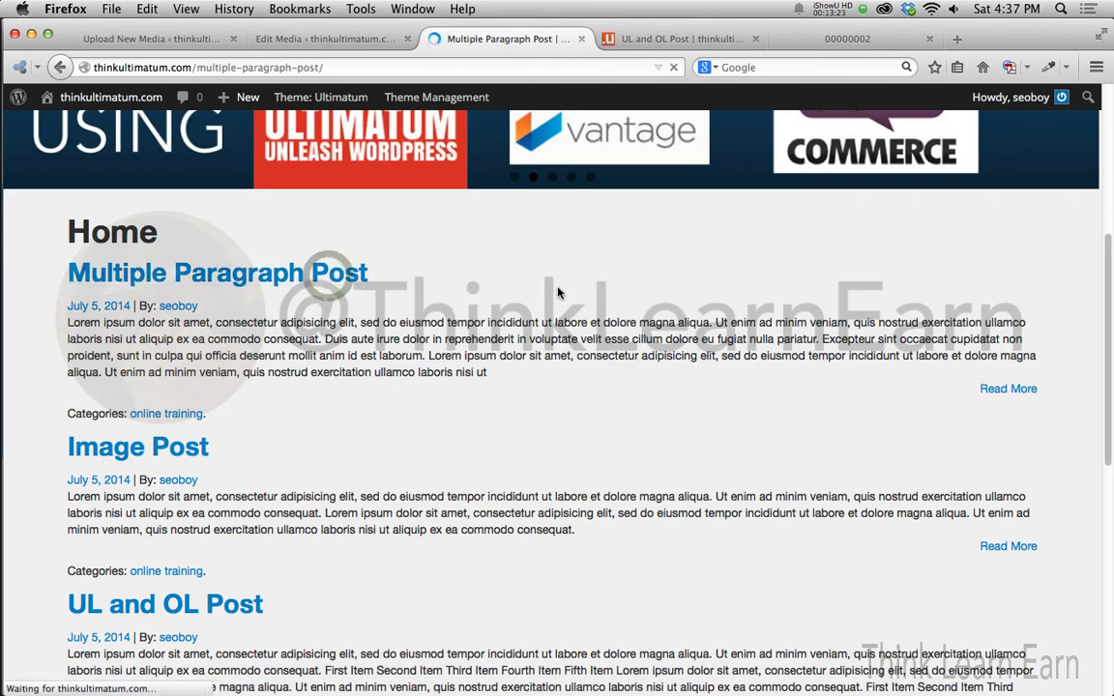
{"action": "scroll", "coordinate": [558, 290], "scroll_direction": "down", "scroll_amount": 5}
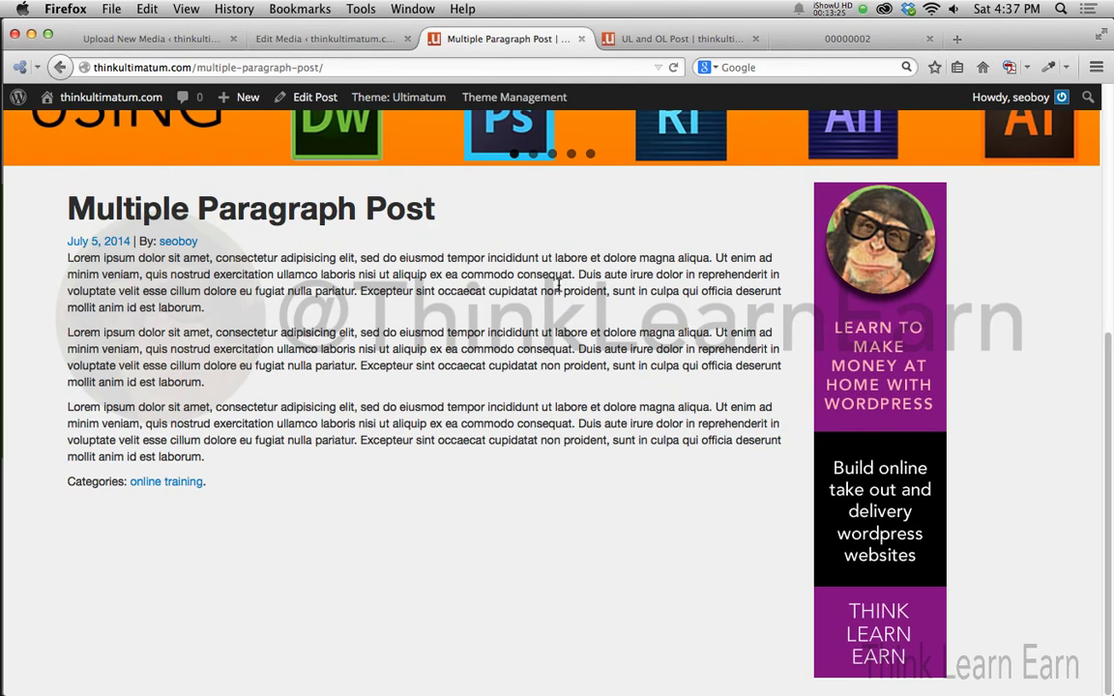
{"action": "scroll", "coordinate": [558, 283], "scroll_direction": "up", "scroll_amount": 5}
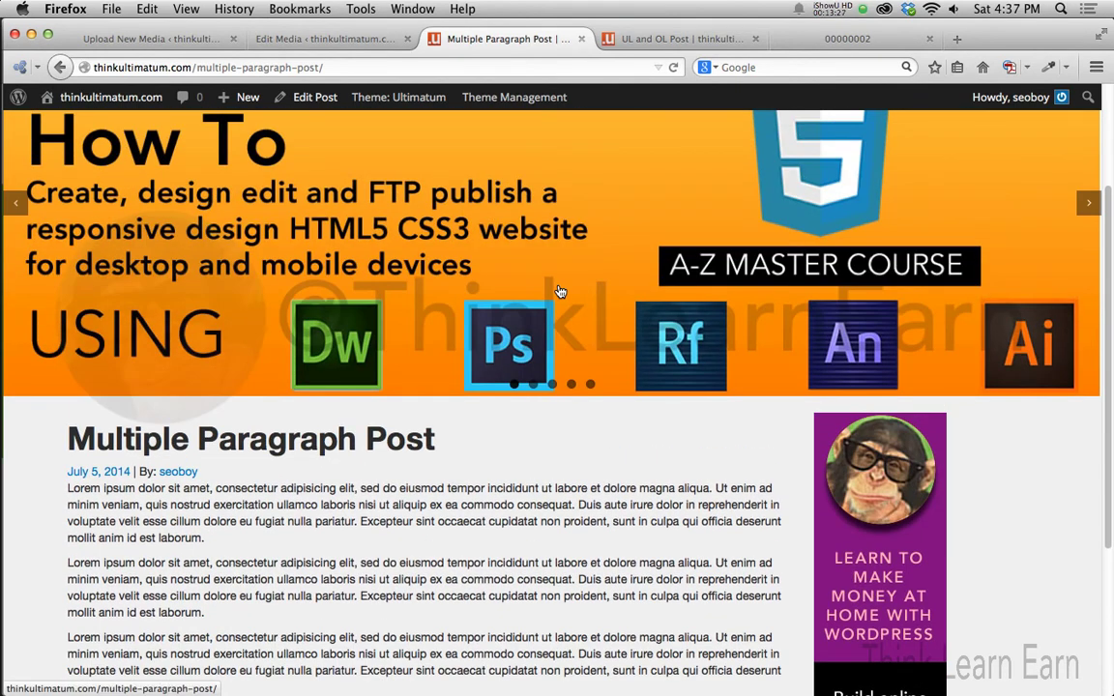
- Go from the post's layout editor to the layouts list and remove the post-single assignment from Full Width Ver B
{"action": "scroll", "coordinate": [559, 291], "scroll_direction": "up", "scroll_amount": 3}
{"action": "mouse_move", "coordinate": [512, 102]}
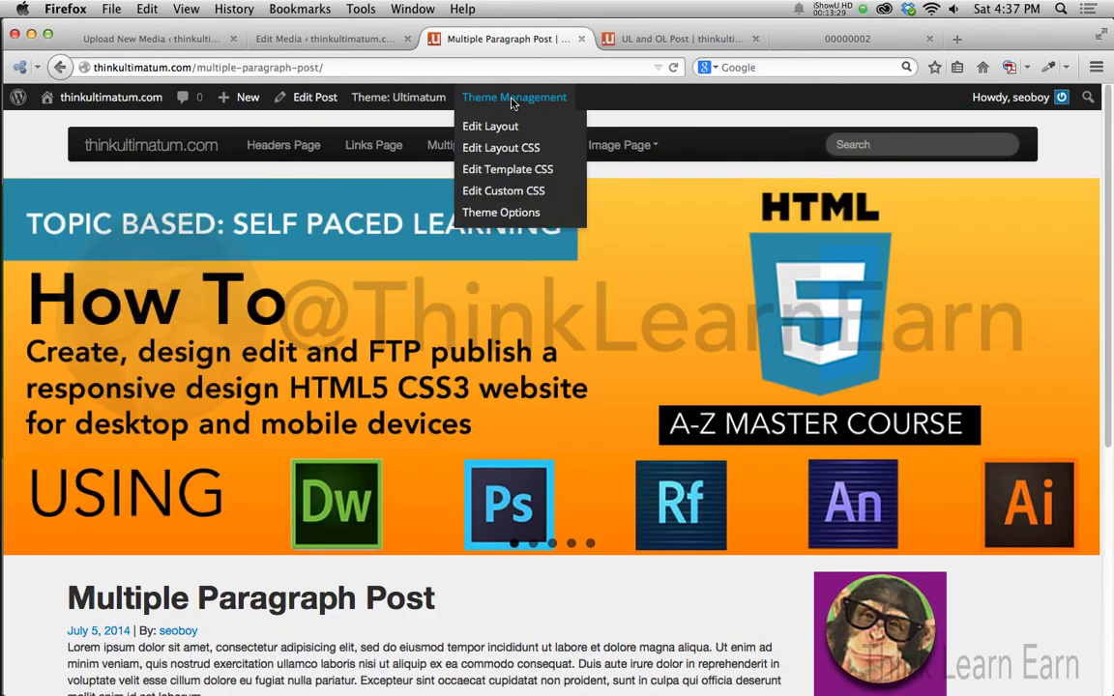
{"action": "left_click", "coordinate": [484, 127]}
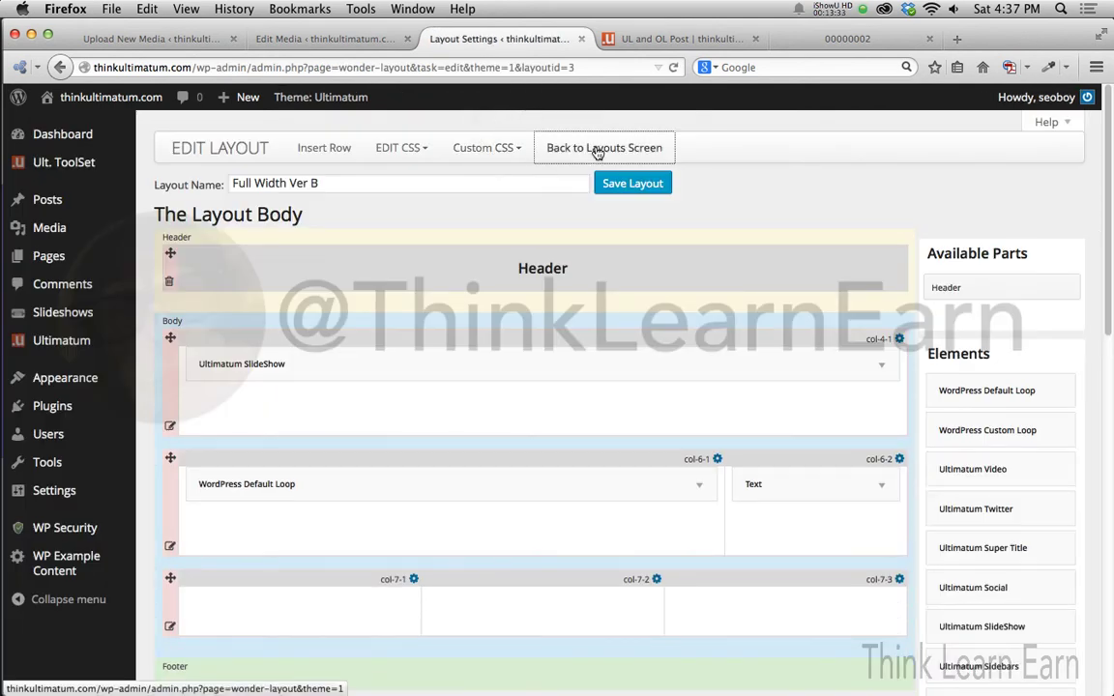
{"action": "left_click", "coordinate": [596, 150]}
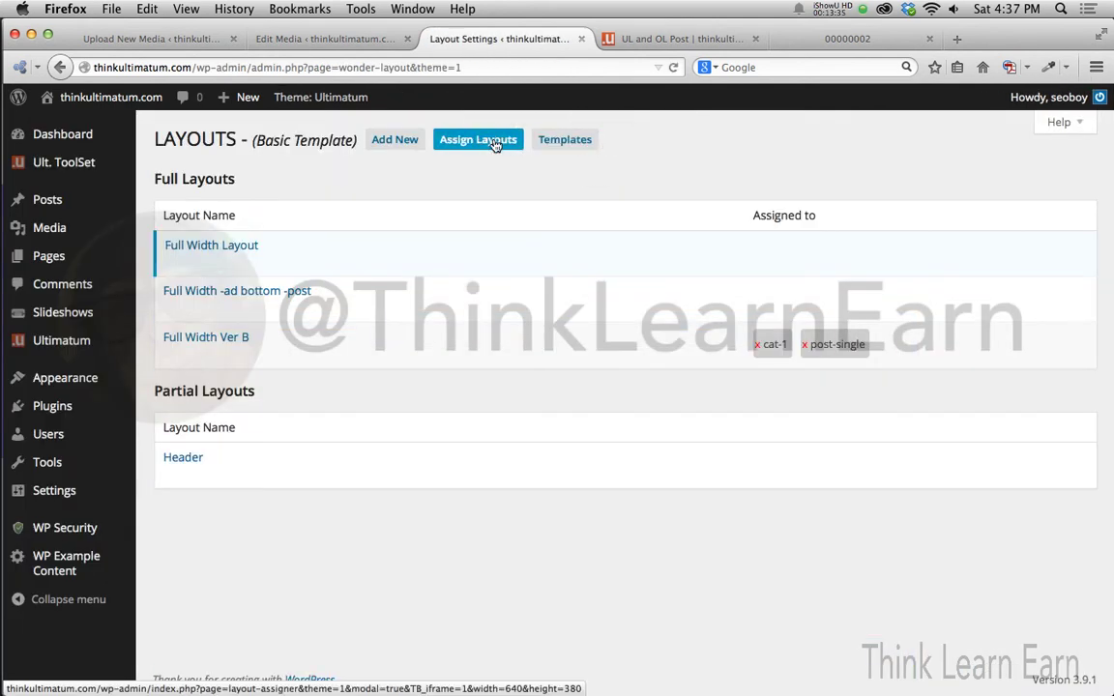
{"action": "left_click", "coordinate": [494, 143]}
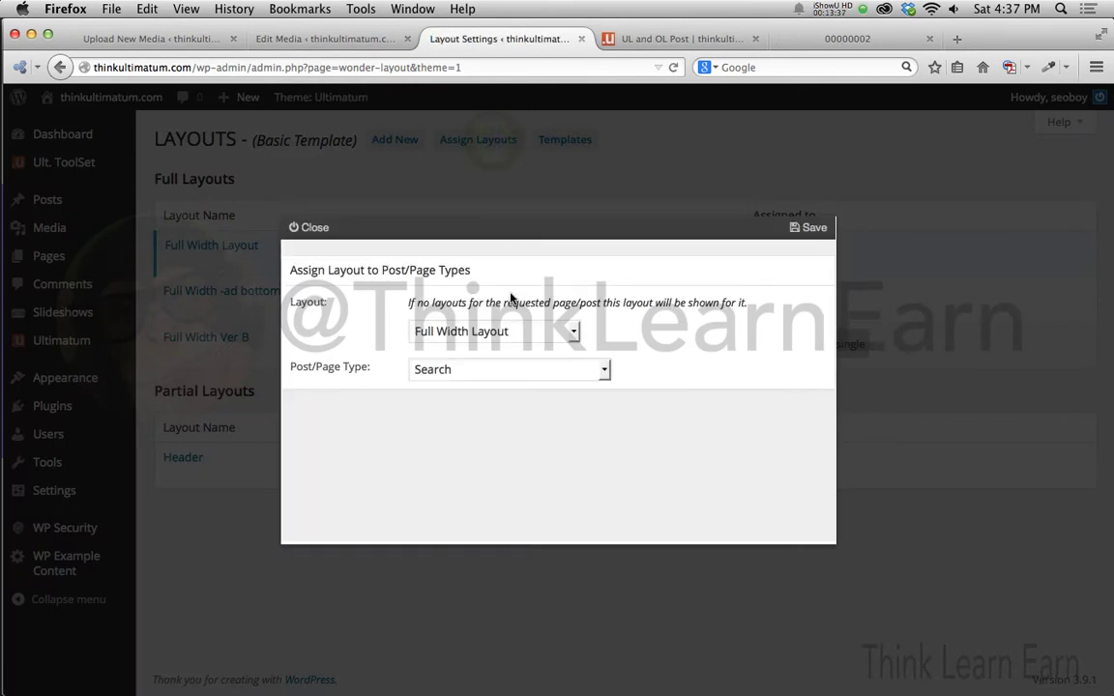
{"action": "left_click", "coordinate": [314, 229]}
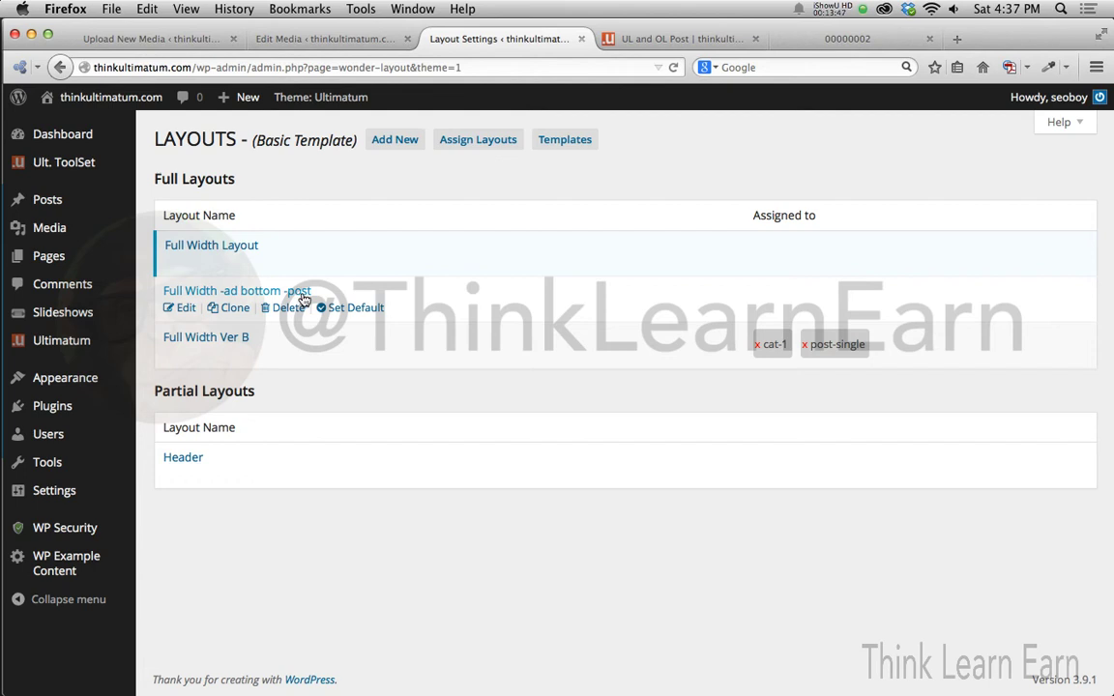
{"action": "left_click", "coordinate": [804, 348]}
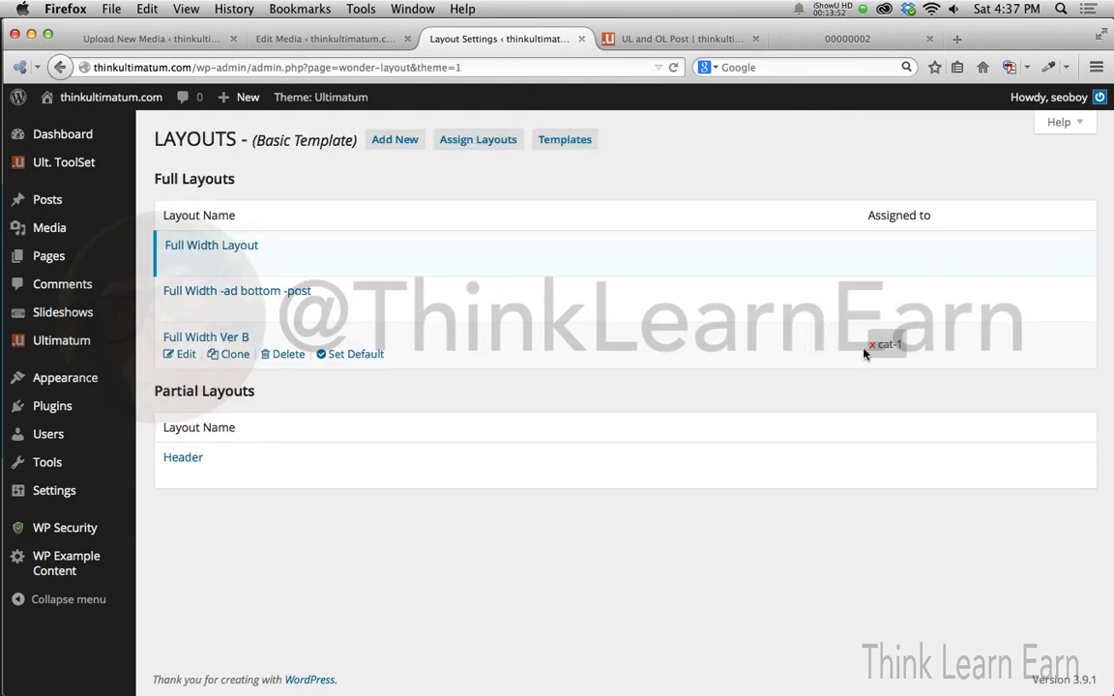
- Assign the Full Width -ad bottom -post layout to the post-single type and save the assignment
{"action": "left_click", "coordinate": [476, 143]}
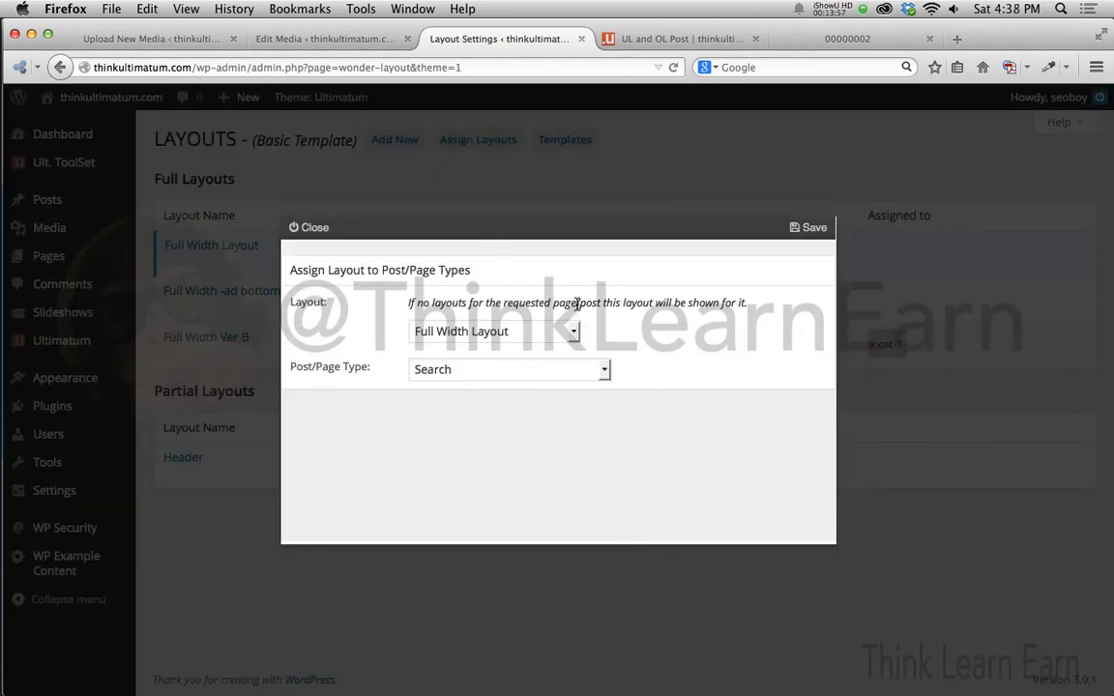
{"action": "left_click", "coordinate": [603, 372]}
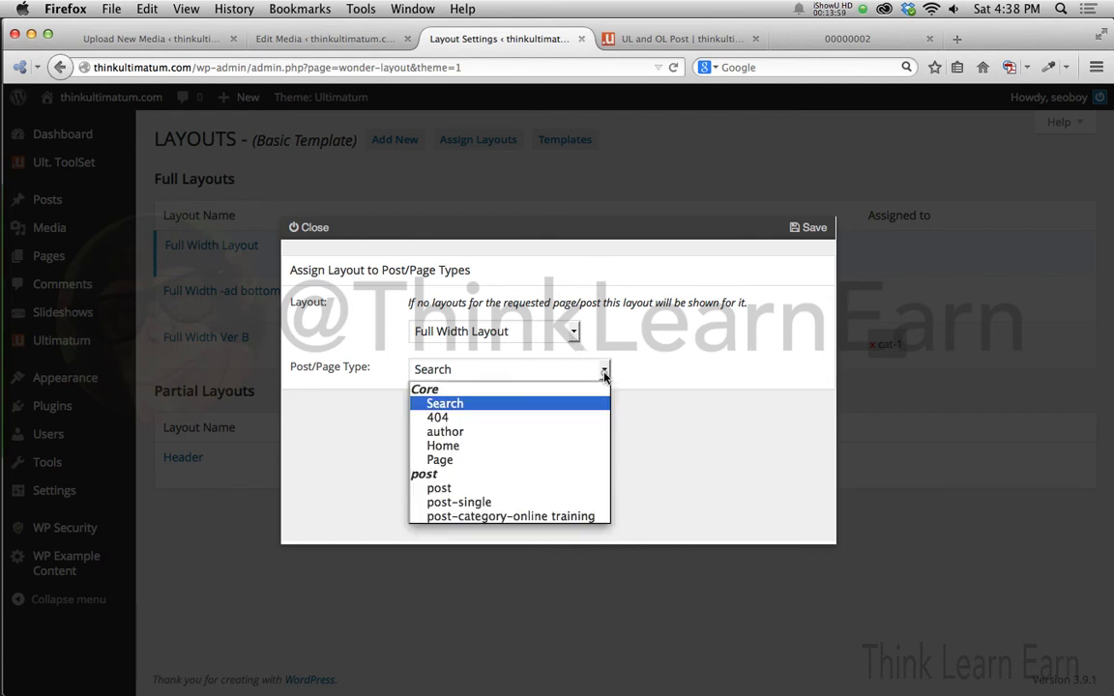
{"action": "left_click", "coordinate": [551, 504]}
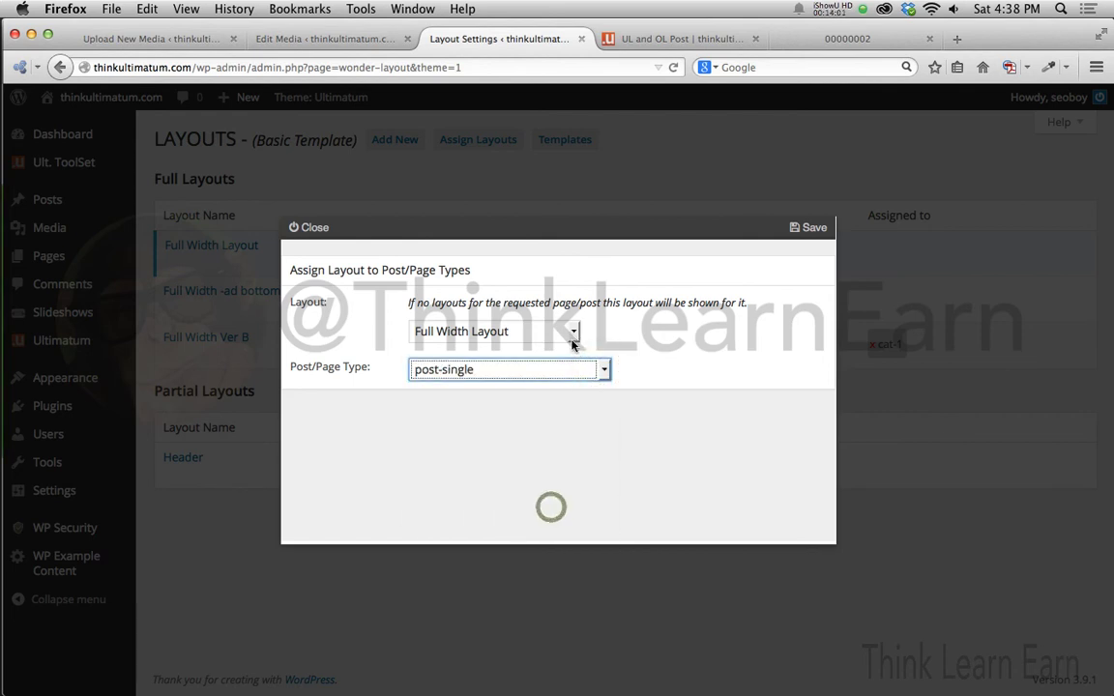
{"action": "left_click", "coordinate": [572, 331]}
{"action": "left_click", "coordinate": [557, 372]}
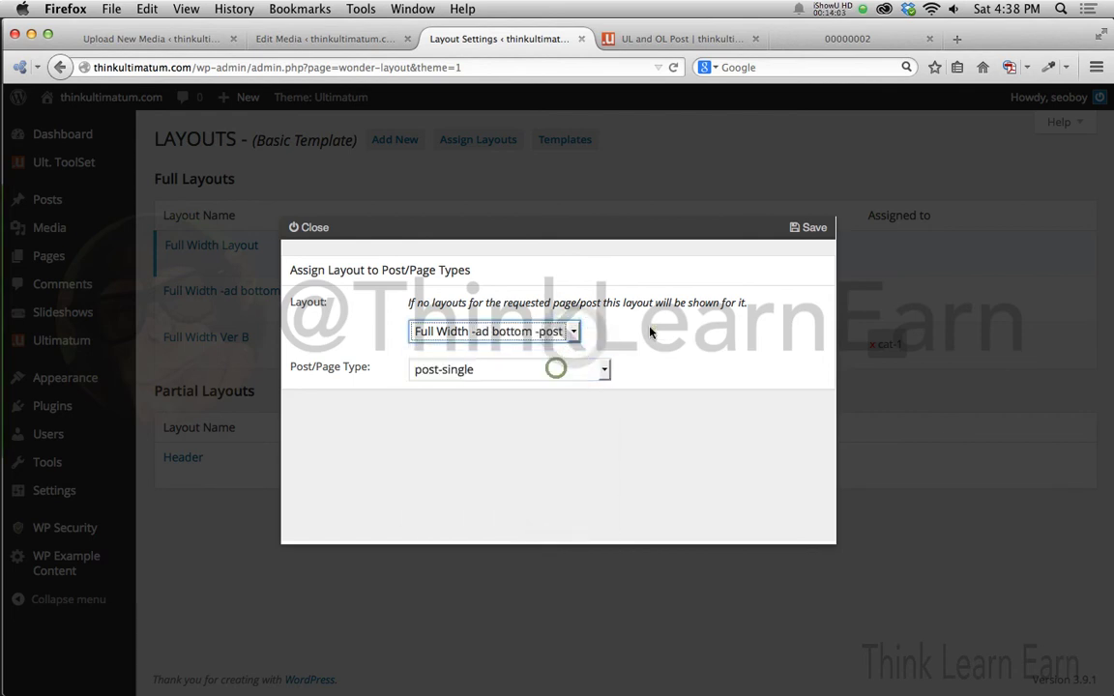
{"action": "left_click", "coordinate": [812, 228]}
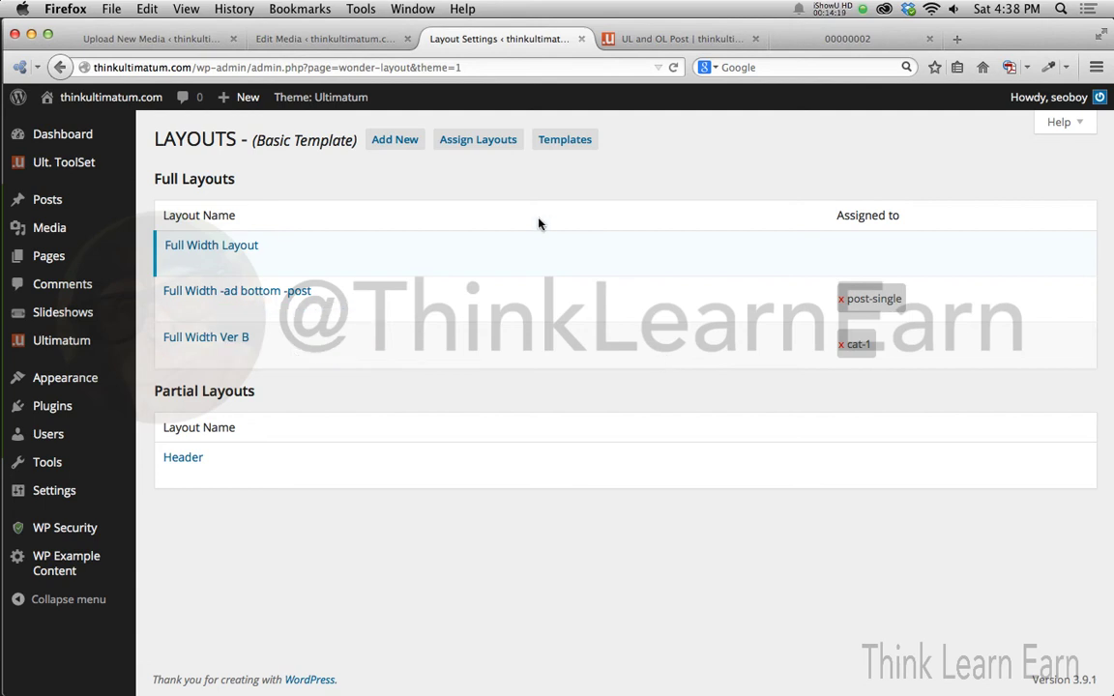
- Visit the live site, open the full Headers Post from the home page, and examine its layout down to the bottom ad
{"action": "mouse_move", "coordinate": [312, 102]}
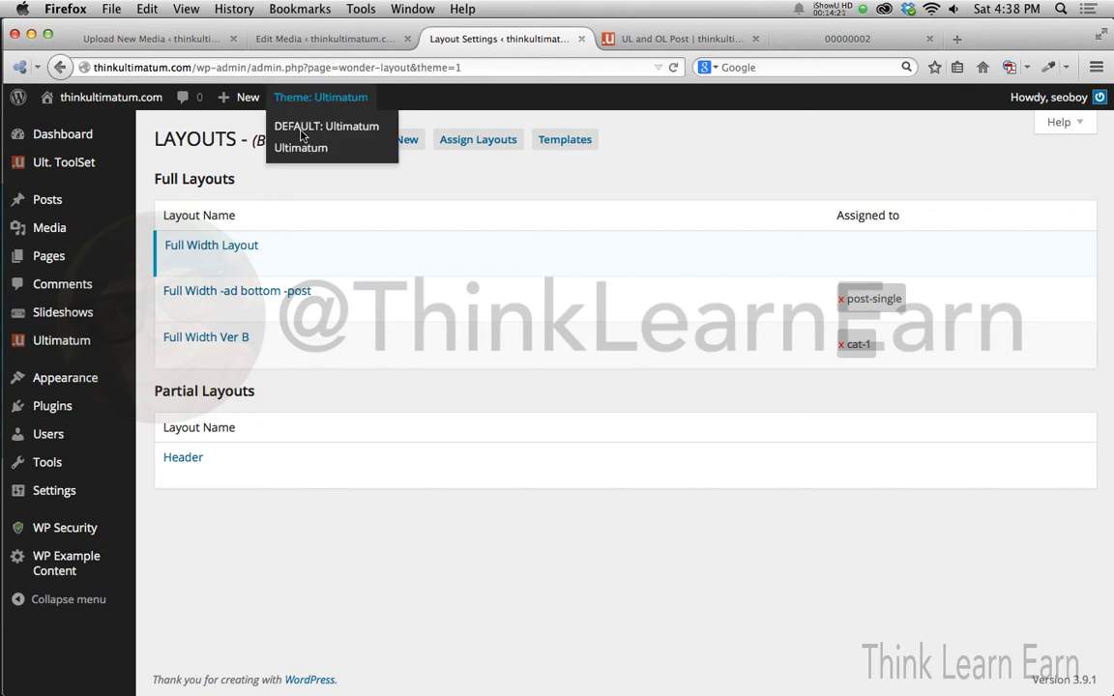
{"action": "mouse_move", "coordinate": [145, 106]}
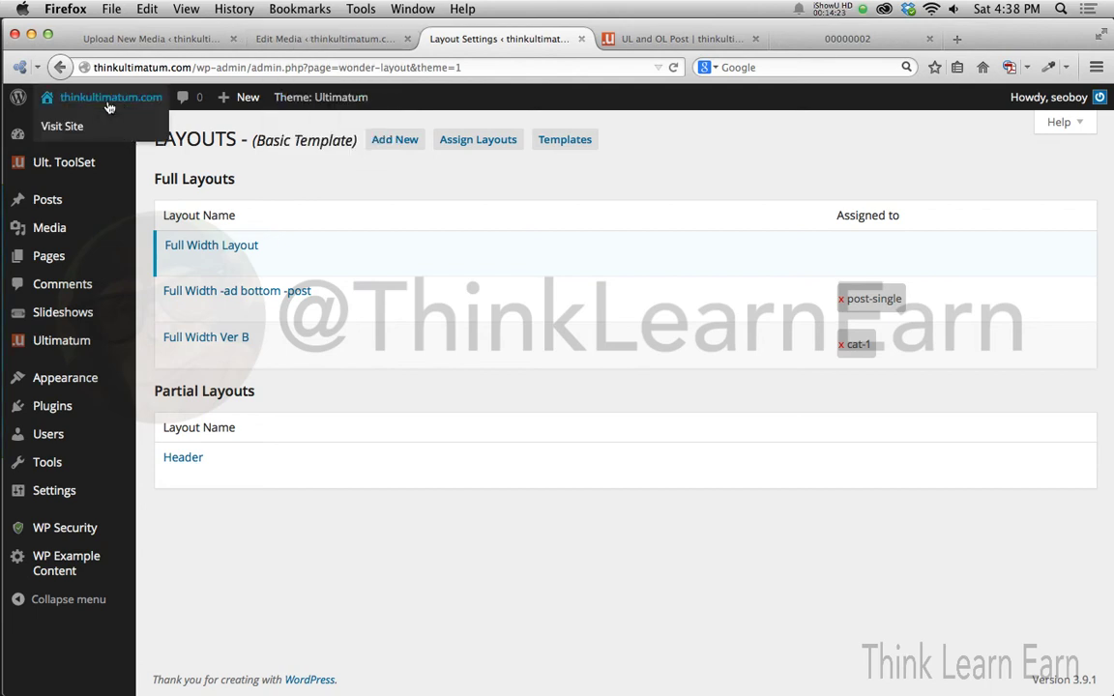
{"action": "left_click", "coordinate": [60, 116]}
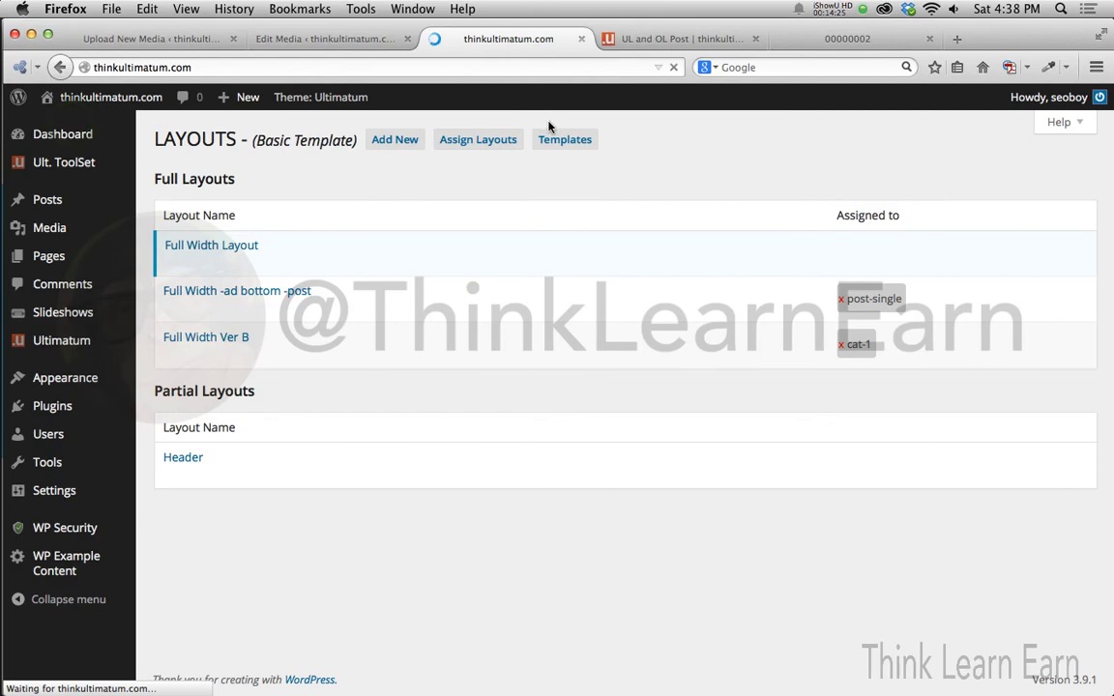
{"action": "scroll", "coordinate": [497, 314], "scroll_direction": "down", "scroll_amount": 5}
{"action": "scroll", "coordinate": [499, 294], "scroll_direction": "down", "scroll_amount": 8}
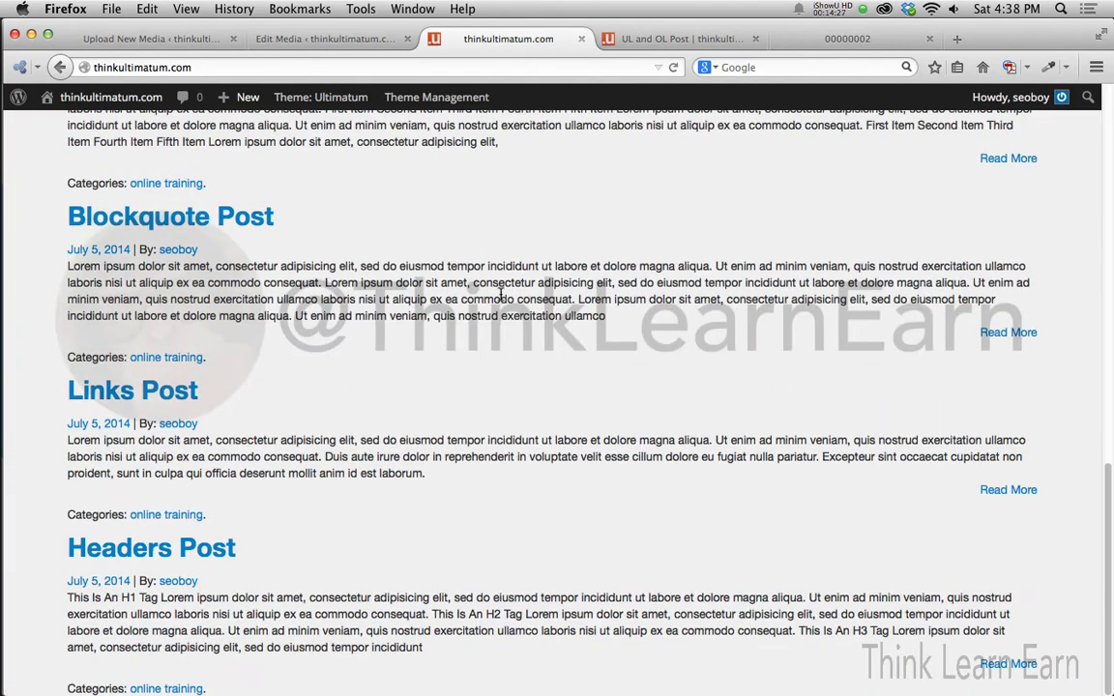
{"action": "scroll", "coordinate": [502, 296], "scroll_direction": "up", "scroll_amount": 2}
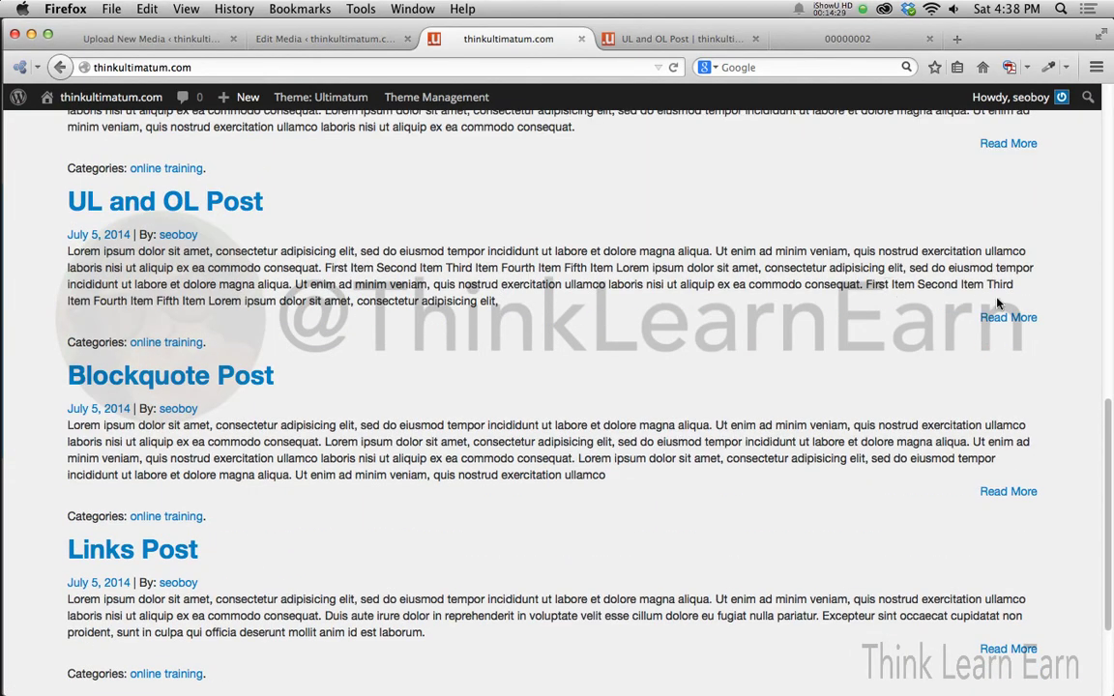
{"action": "scroll", "coordinate": [758, 392], "scroll_direction": "down", "scroll_amount": 2}
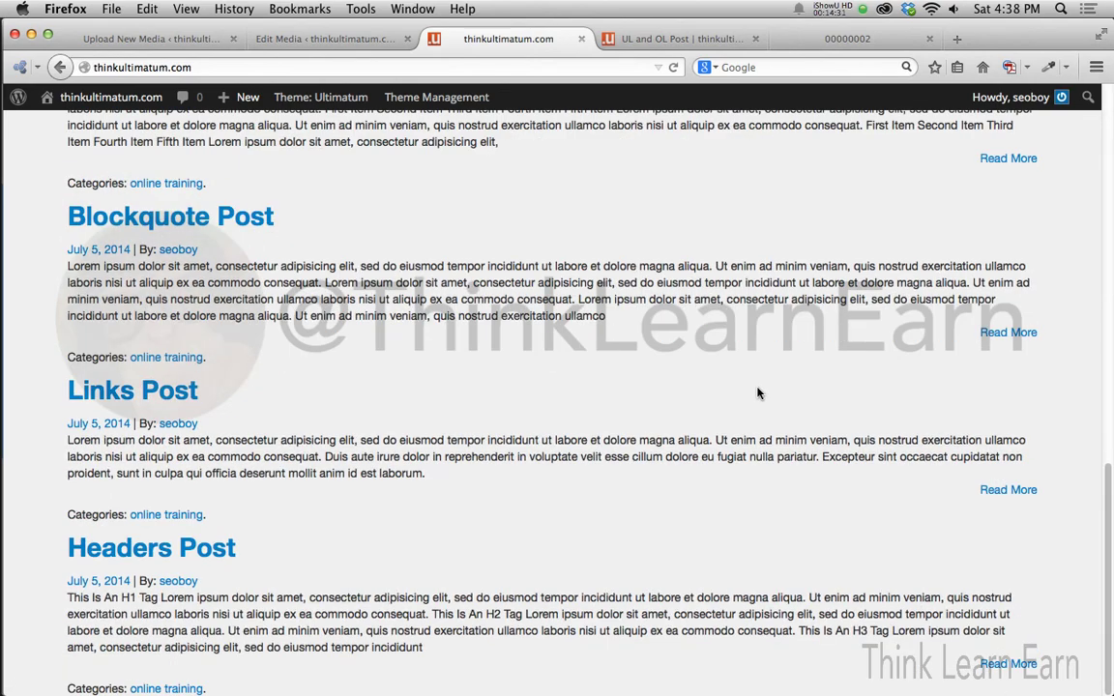
{"action": "left_click", "coordinate": [1007, 663]}
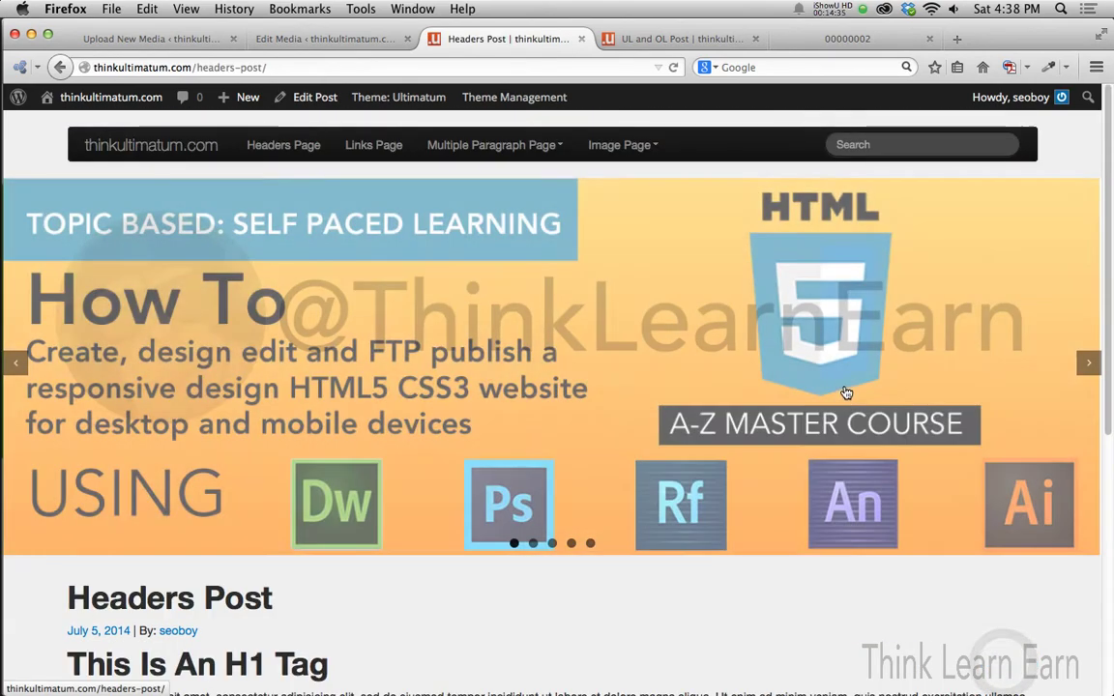
{"action": "scroll", "coordinate": [845, 389], "scroll_direction": "down", "scroll_amount": 3}
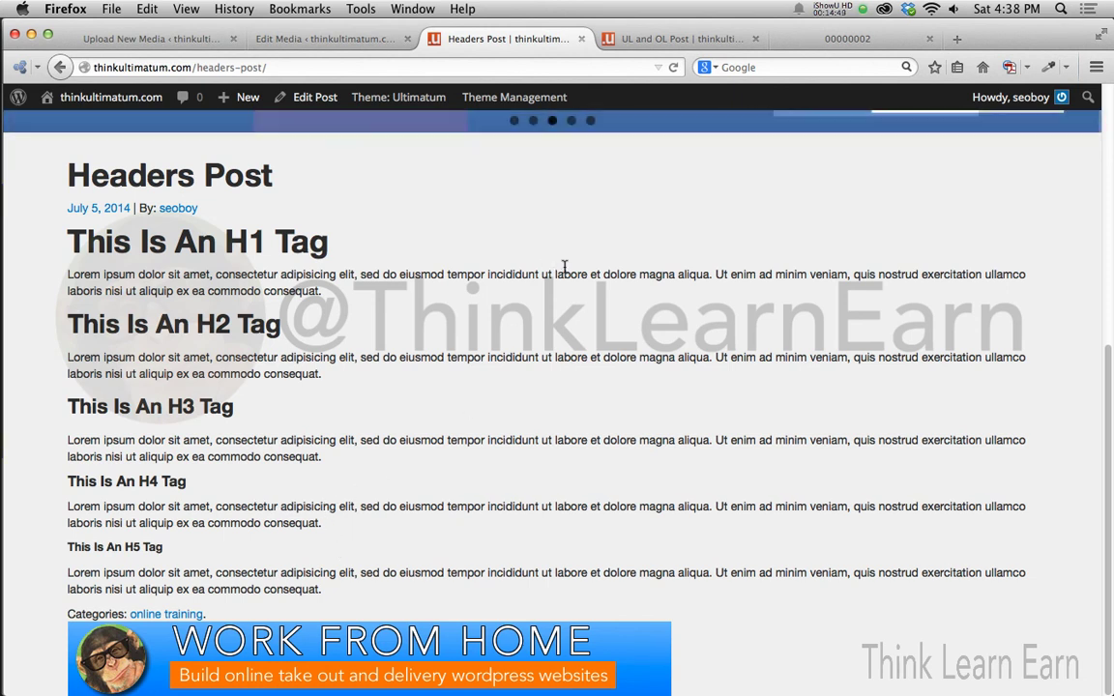
{"action": "mouse_move", "coordinate": [542, 100]}
{"action": "left_click", "coordinate": [513, 128]}
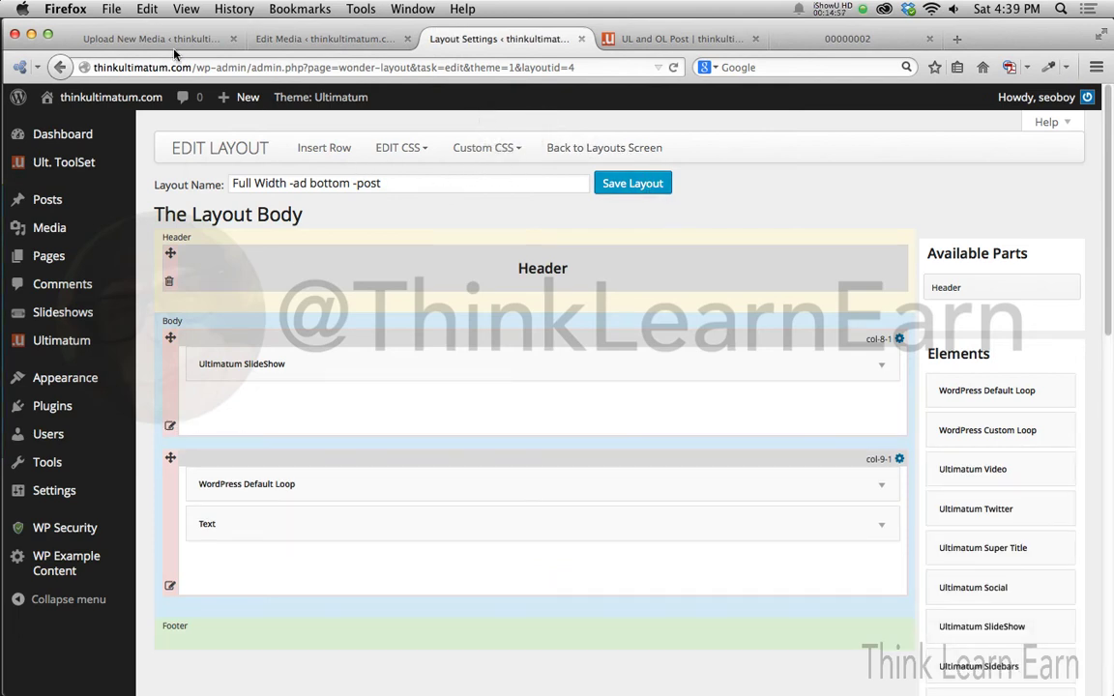
{"action": "left_click", "coordinate": [59, 67]}
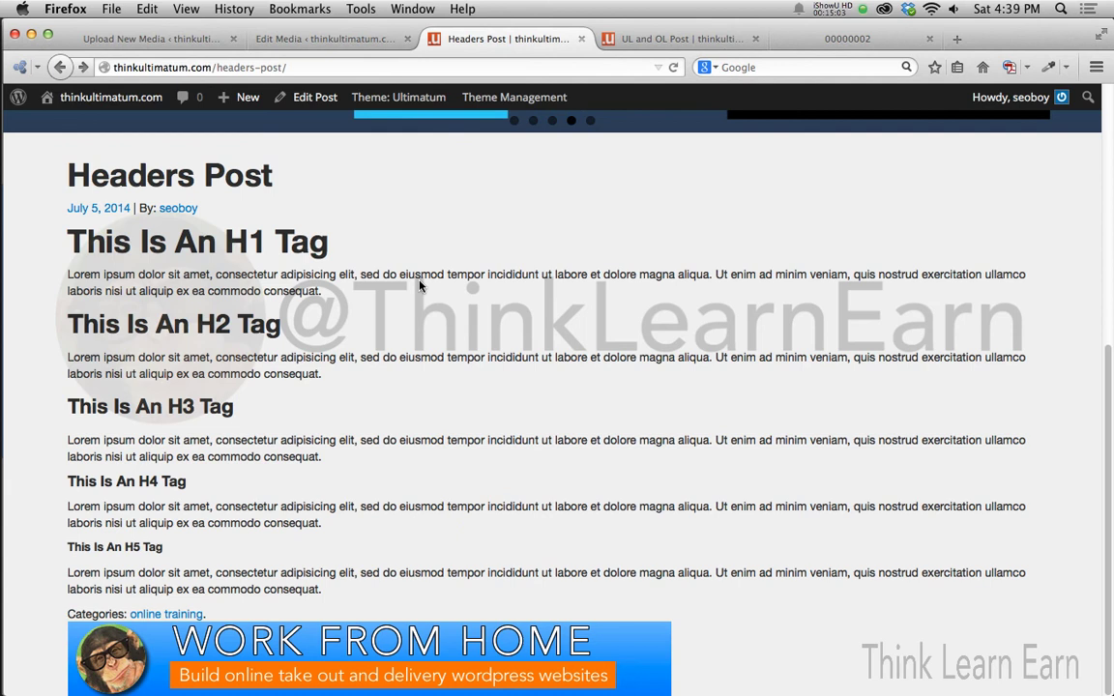
- Open the layout used by Headers Post for editing and look over its body rows
{"action": "mouse_move", "coordinate": [515, 97]}
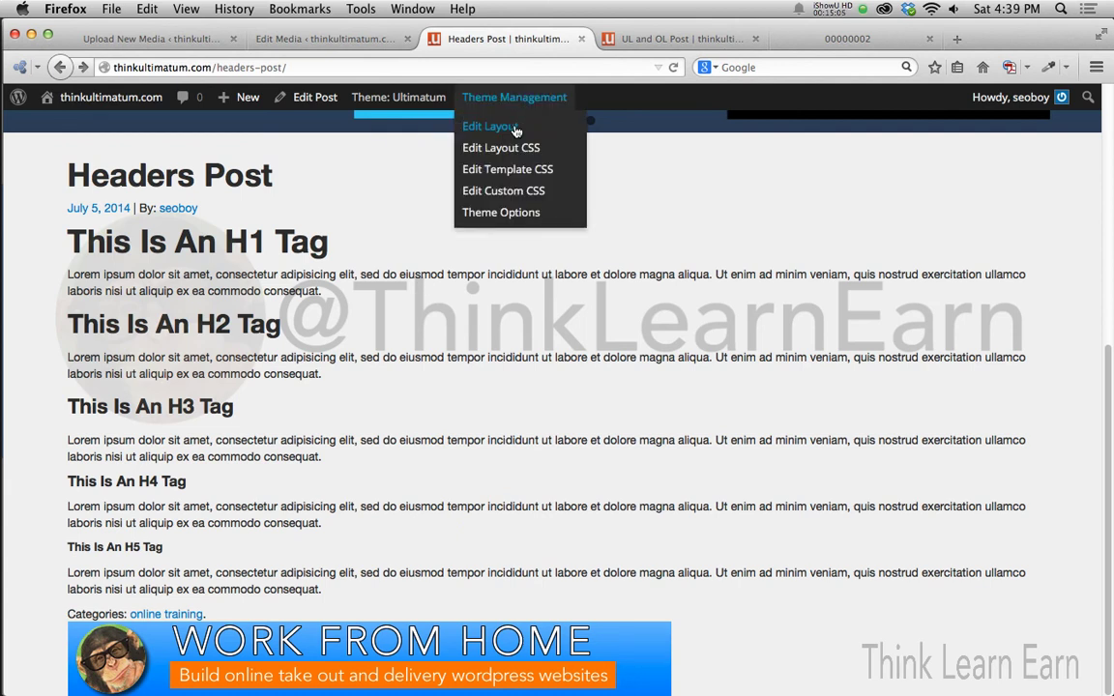
{"action": "left_click", "coordinate": [511, 125]}
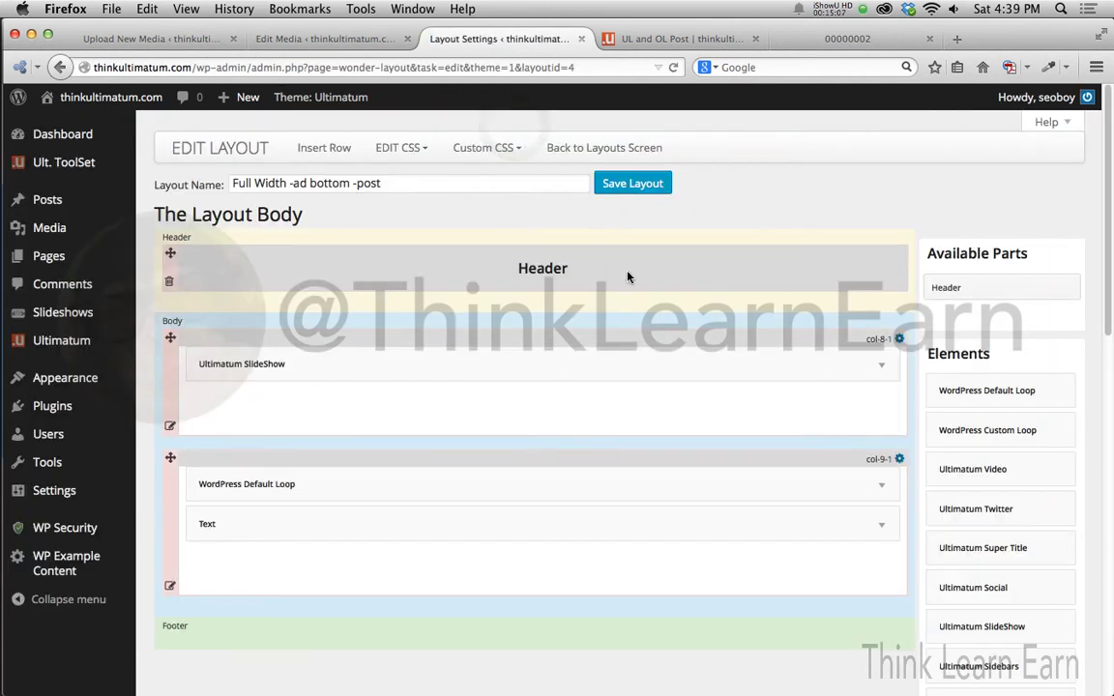
{"action": "scroll", "coordinate": [626, 275], "scroll_direction": "down", "scroll_amount": 5}
{"action": "scroll", "coordinate": [621, 270], "scroll_direction": "up", "scroll_amount": 3}
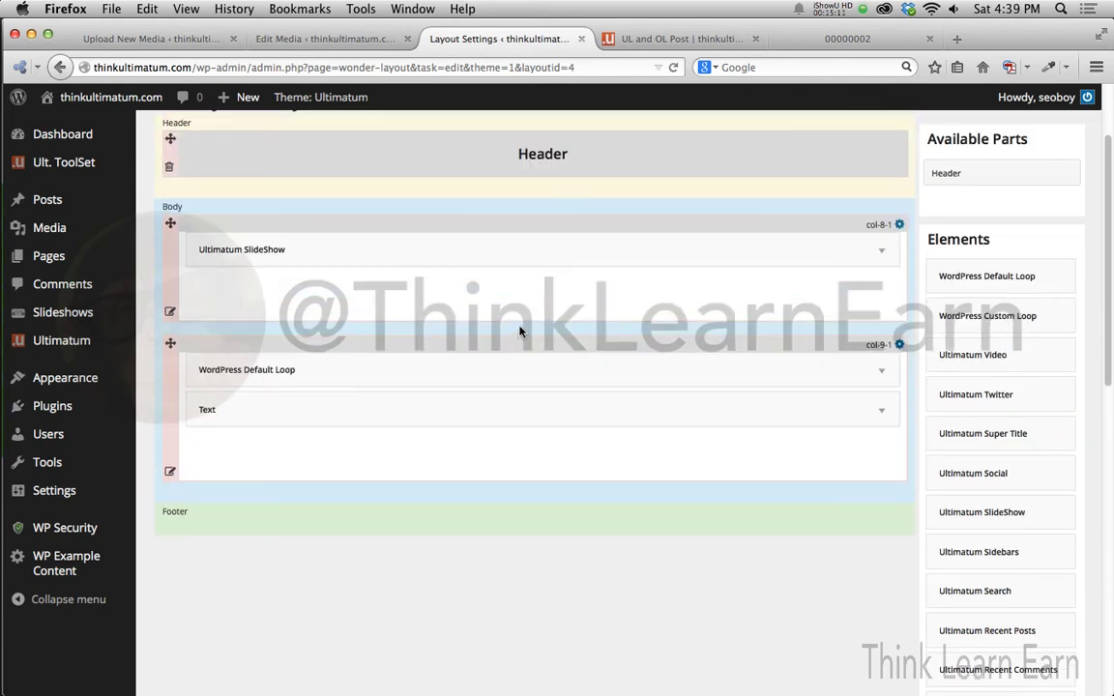
- Set the bottom margin between widgets in col-9-1 to 20 px and save both the column settings and the layout
{"action": "left_click", "coordinate": [899, 345]}
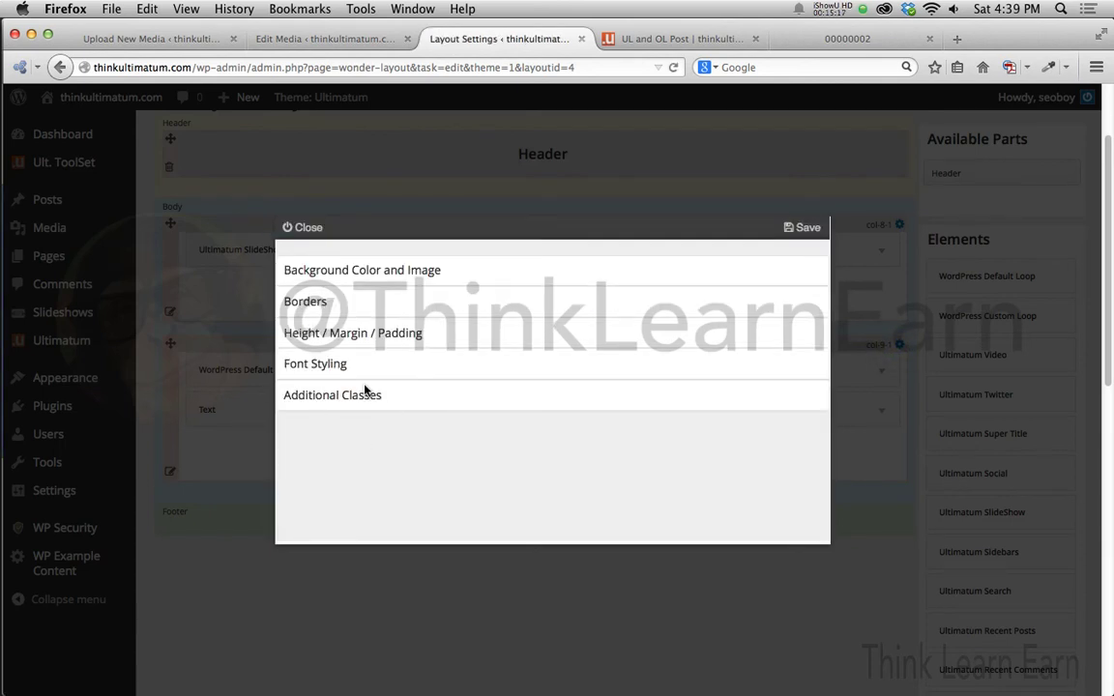
{"action": "left_click", "coordinate": [402, 333]}
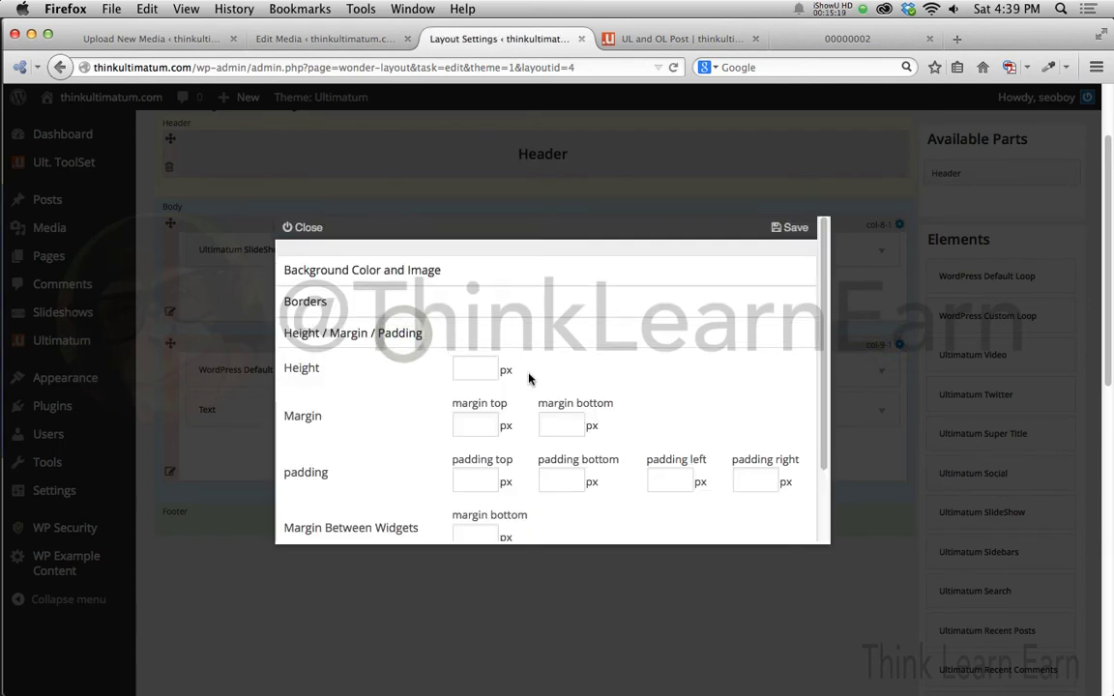
{"action": "scroll", "coordinate": [493, 435], "scroll_direction": "down", "scroll_amount": 3}
{"action": "left_click", "coordinate": [486, 462]}
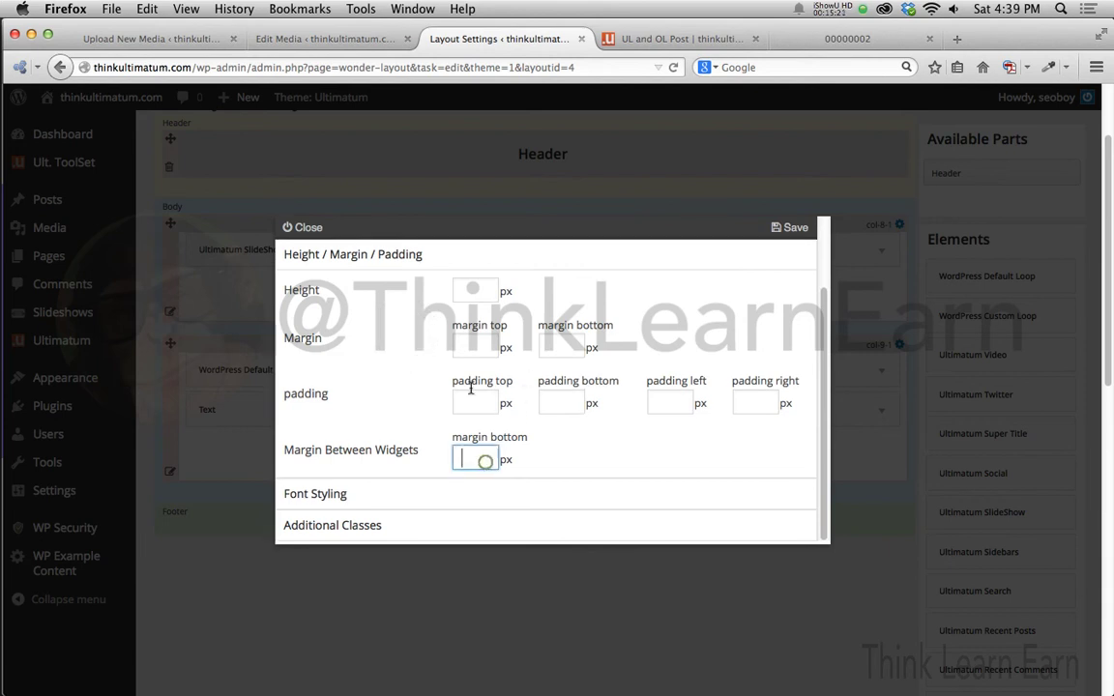
{"action": "left_click_drag", "start_coordinate": [429, 235], "coordinate": [206, 362]}
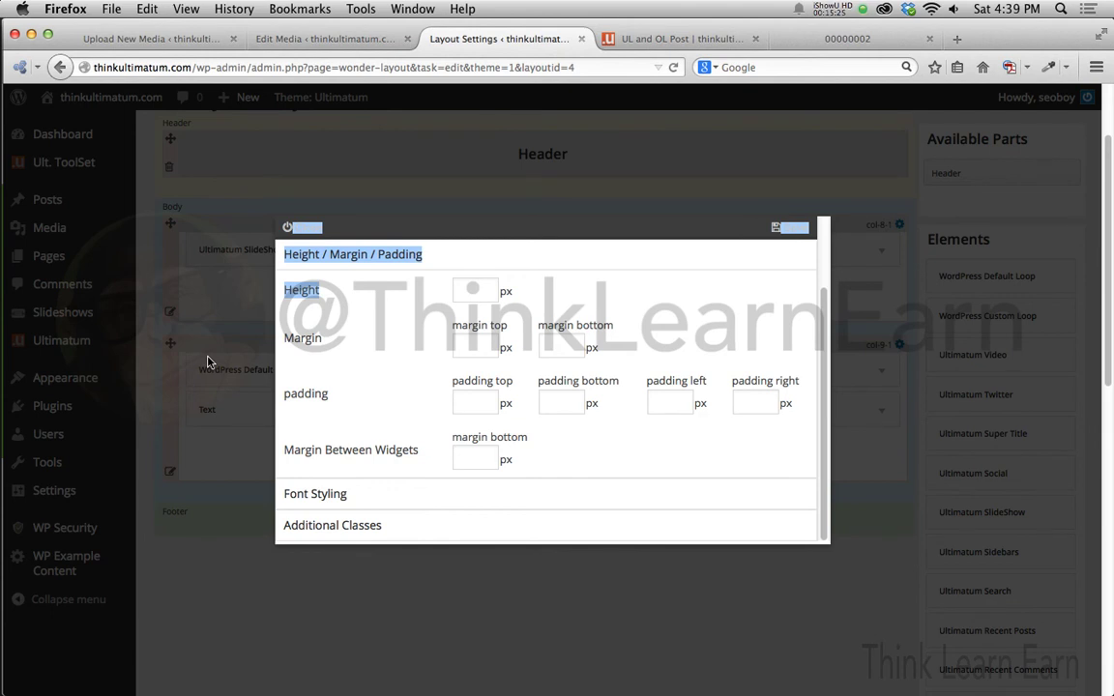
{"action": "left_click", "coordinate": [484, 462]}
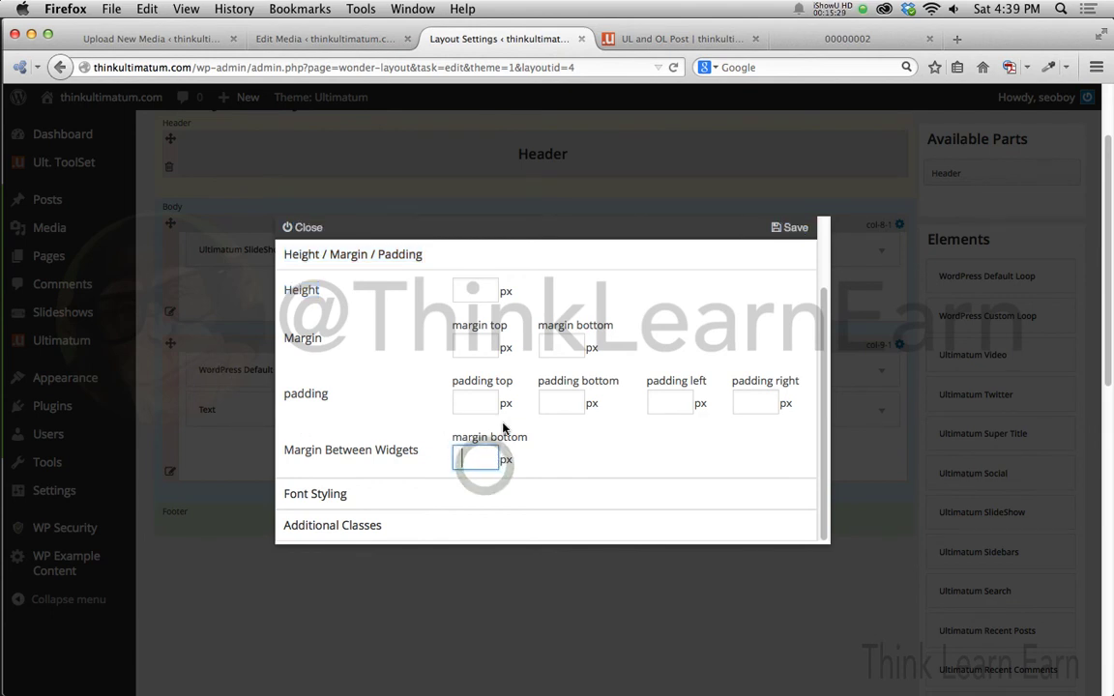
{"action": "type", "text": "20"}
{"action": "left_click", "coordinate": [800, 238]}
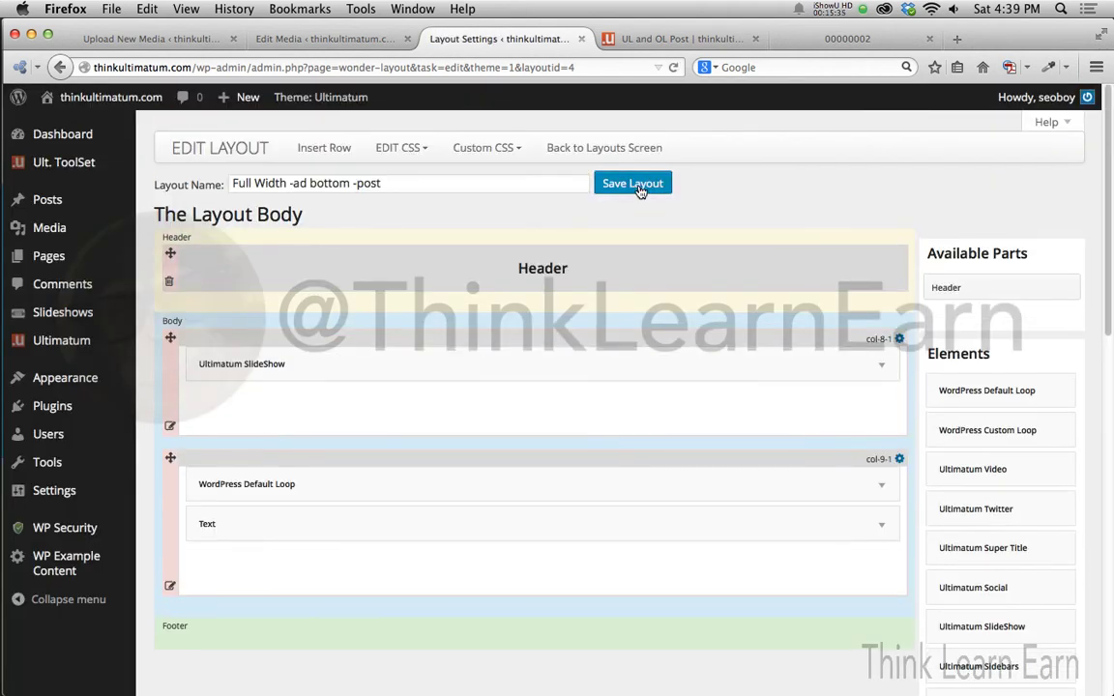
{"action": "left_click", "coordinate": [635, 184]}
- Visit the live site, open the full Blockquote Post, and check the spacing between its content and the bottom ad
{"action": "mouse_move", "coordinate": [140, 97]}
{"action": "left_click", "coordinate": [73, 128]}
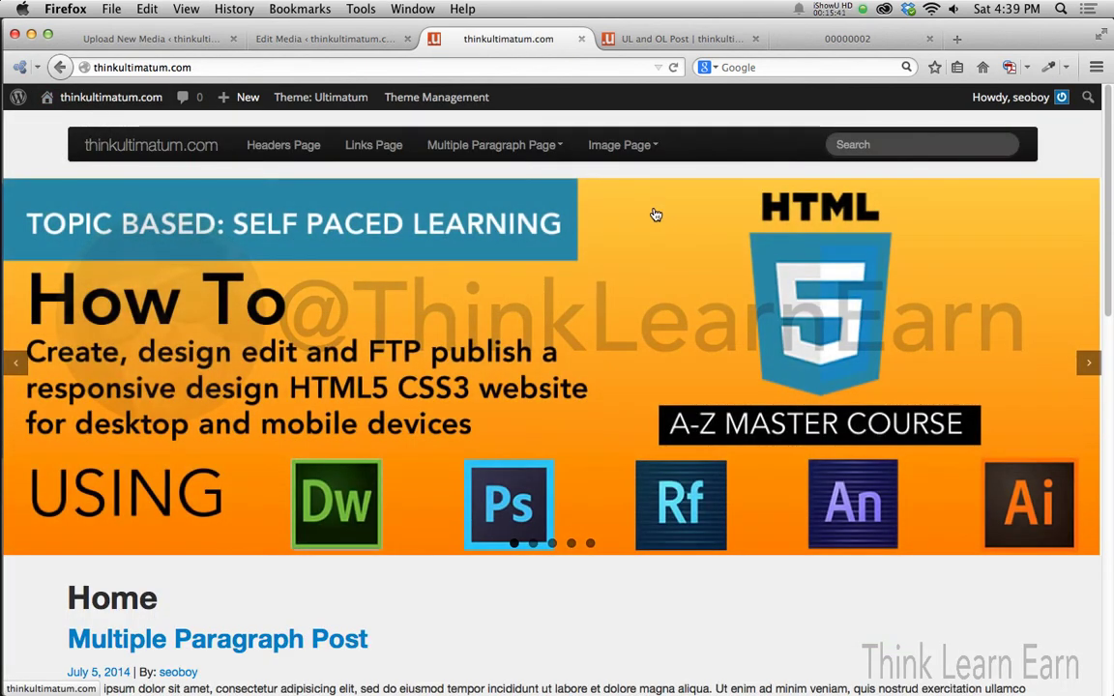
{"action": "scroll", "coordinate": [654, 215], "scroll_direction": "down", "scroll_amount": 5}
{"action": "scroll", "coordinate": [655, 210], "scroll_direction": "down", "scroll_amount": 5}
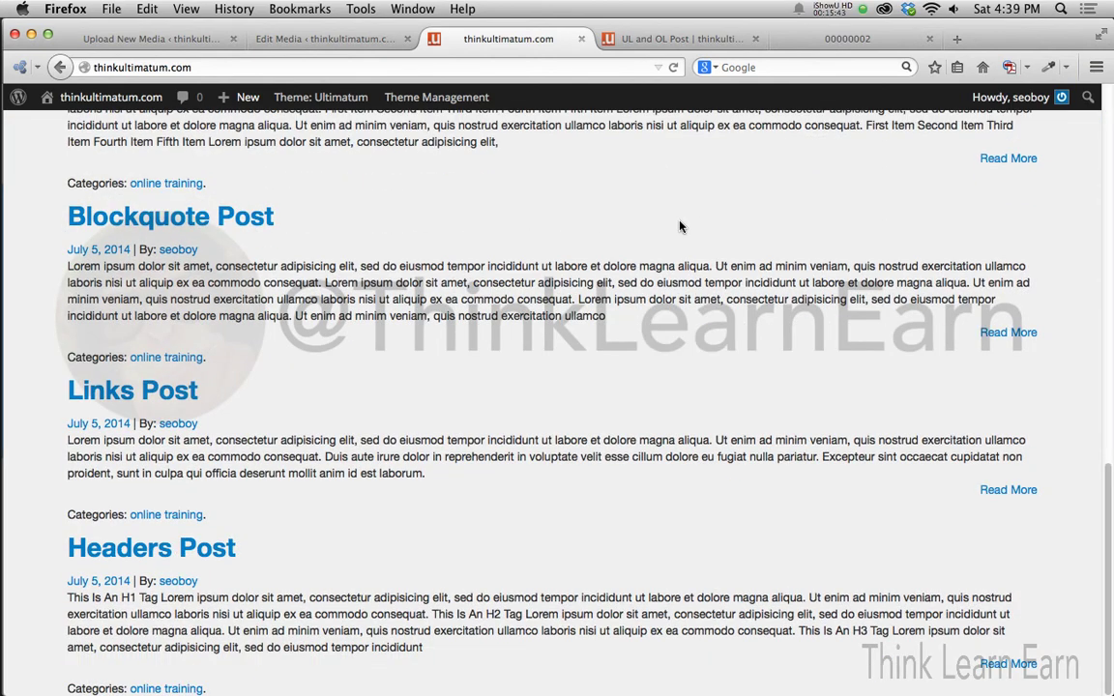
{"action": "left_click", "coordinate": [1008, 332]}
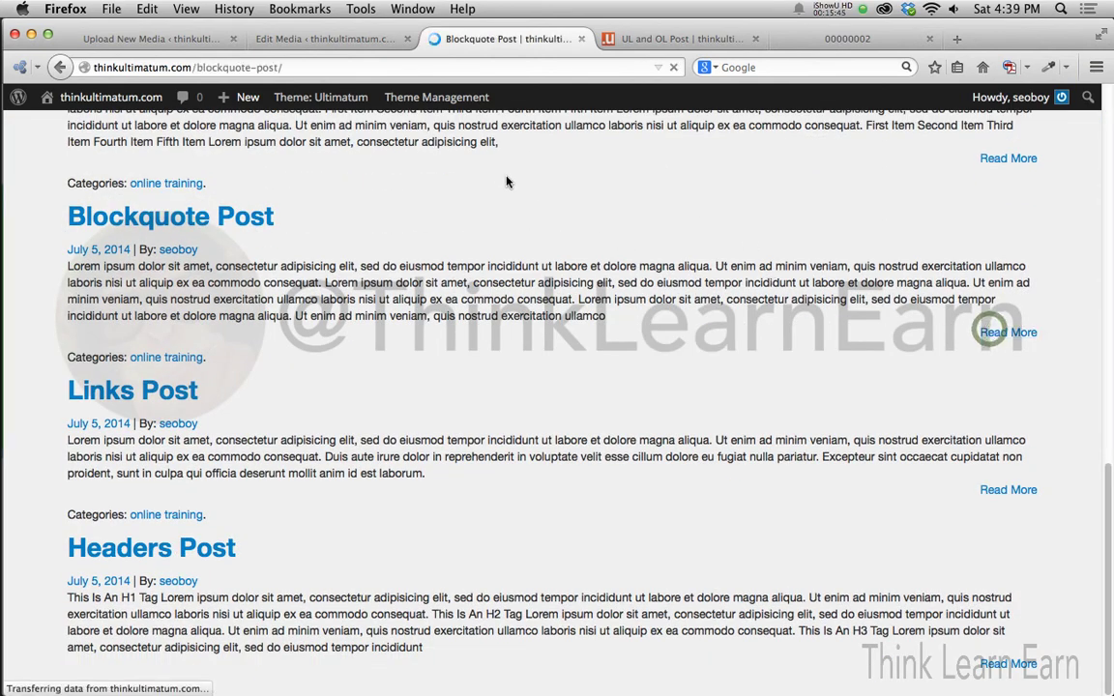
{"action": "scroll", "coordinate": [558, 221], "scroll_direction": "down", "scroll_amount": 3}
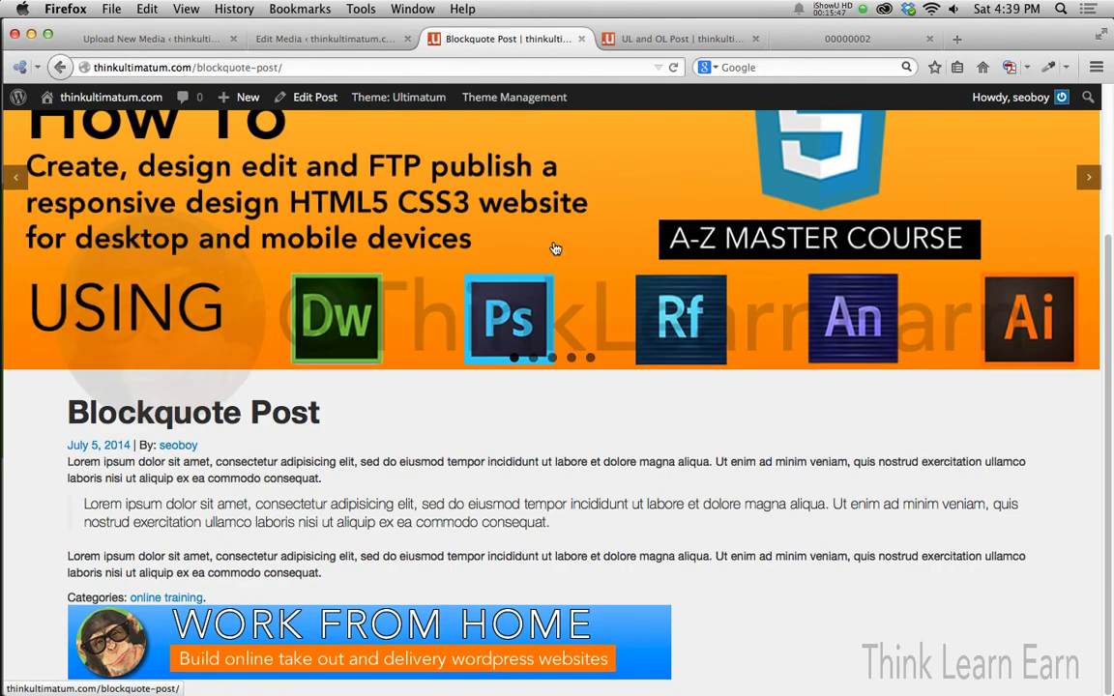
{"action": "scroll", "coordinate": [556, 249], "scroll_direction": "down", "scroll_amount": 3}
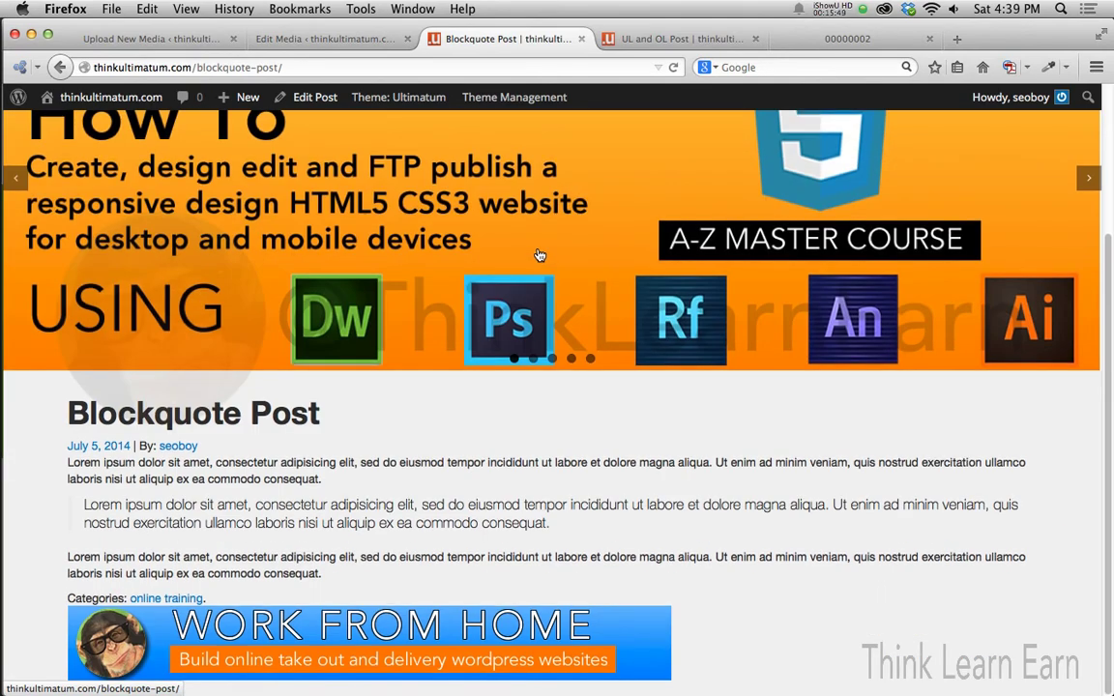
- Open the layout used by Blockquote Post for editing and return to the list of layouts with their assignments
{"action": "scroll", "coordinate": [484, 244], "scroll_direction": "up", "scroll_amount": 6}
{"action": "scroll", "coordinate": [541, 254], "scroll_direction": "down", "scroll_amount": 5}
{"action": "scroll", "coordinate": [546, 252], "scroll_direction": "up", "scroll_amount": 2}
{"action": "scroll", "coordinate": [546, 251], "scroll_direction": "up", "scroll_amount": 2}
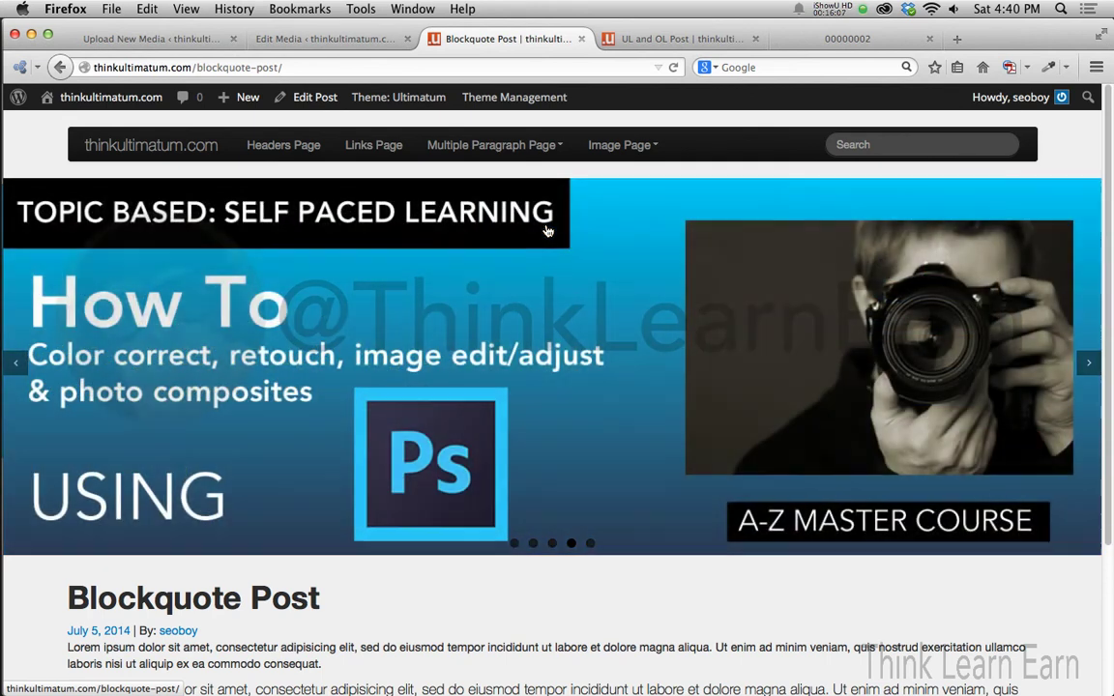
{"action": "mouse_move", "coordinate": [514, 97]}
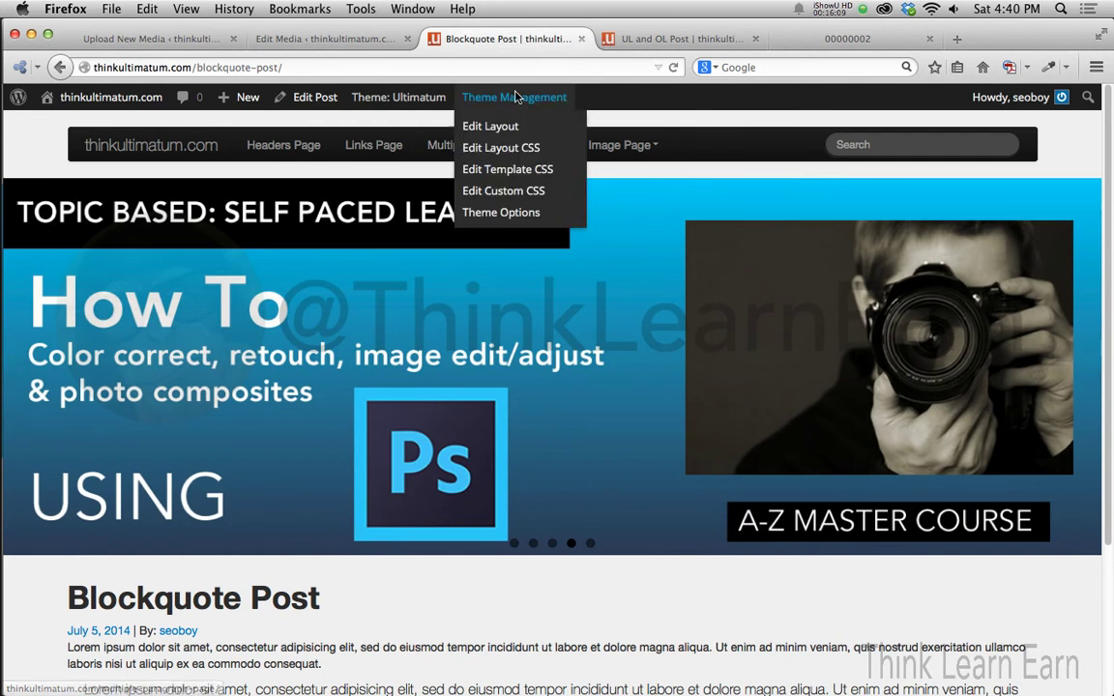
{"action": "left_click", "coordinate": [504, 129]}
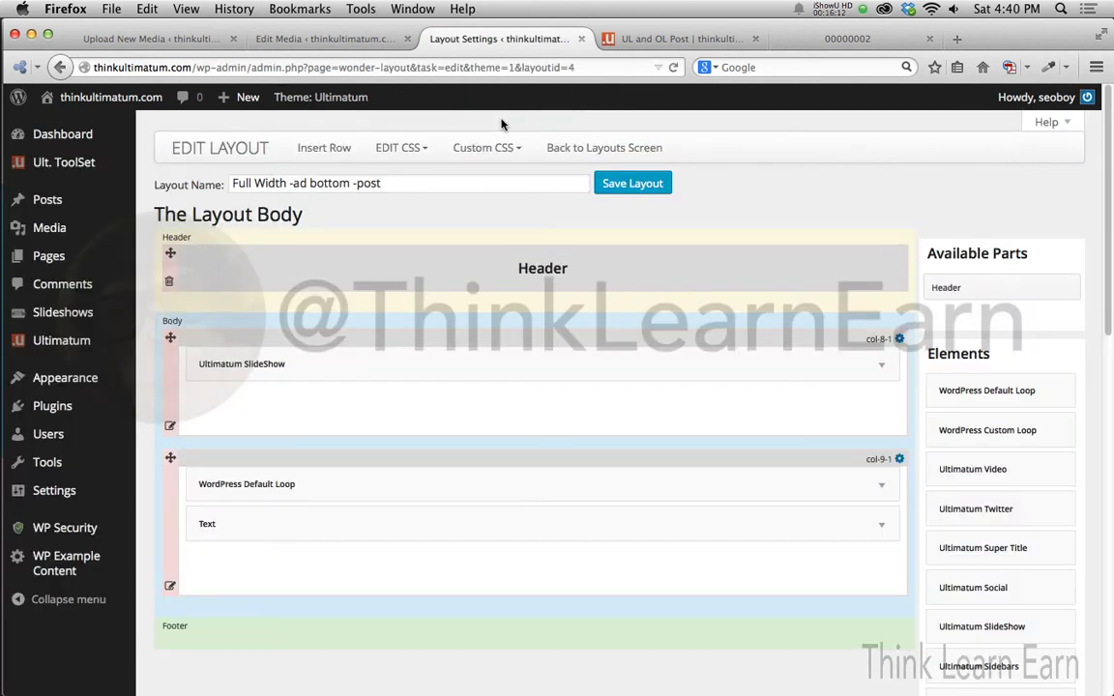
{"action": "left_click", "coordinate": [619, 151]}
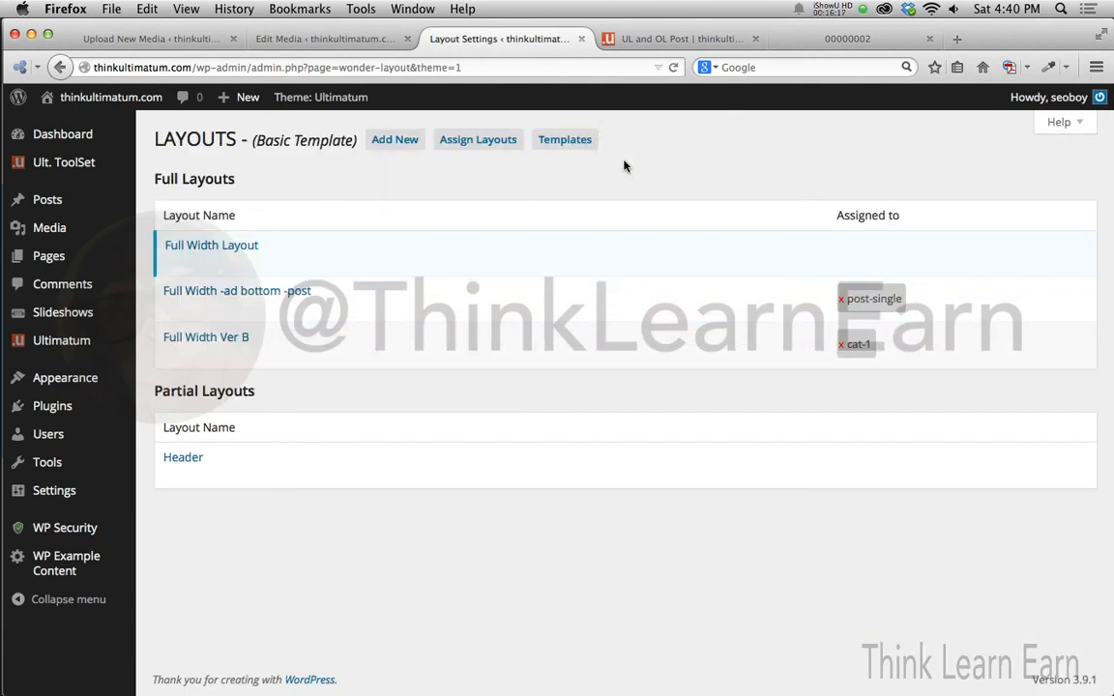
- View the Extra Row Styles page of the Basic Template and go back to the templates list
{"action": "left_click", "coordinate": [567, 142]}
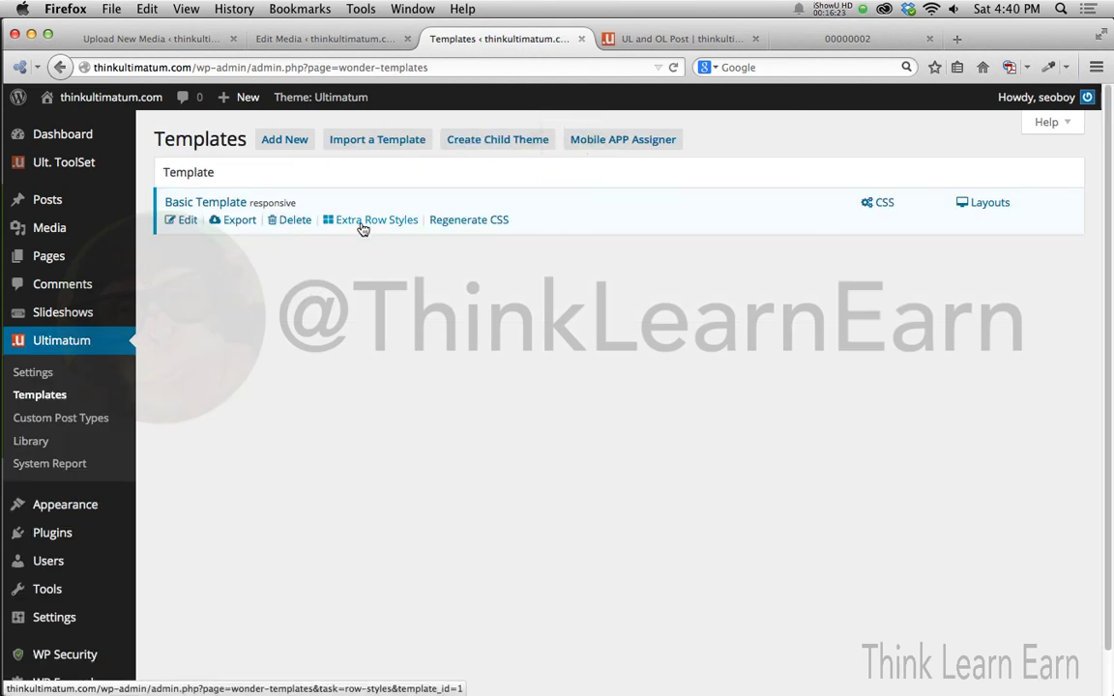
{"action": "left_click", "coordinate": [368, 221]}
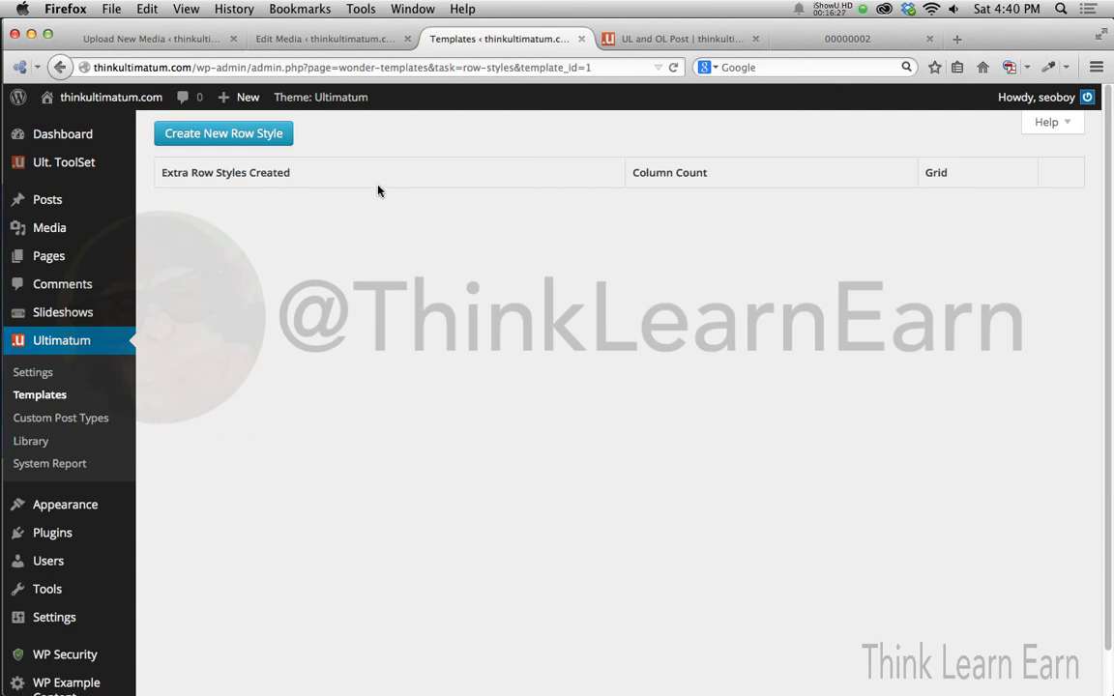
{"action": "left_click", "coordinate": [60, 67]}
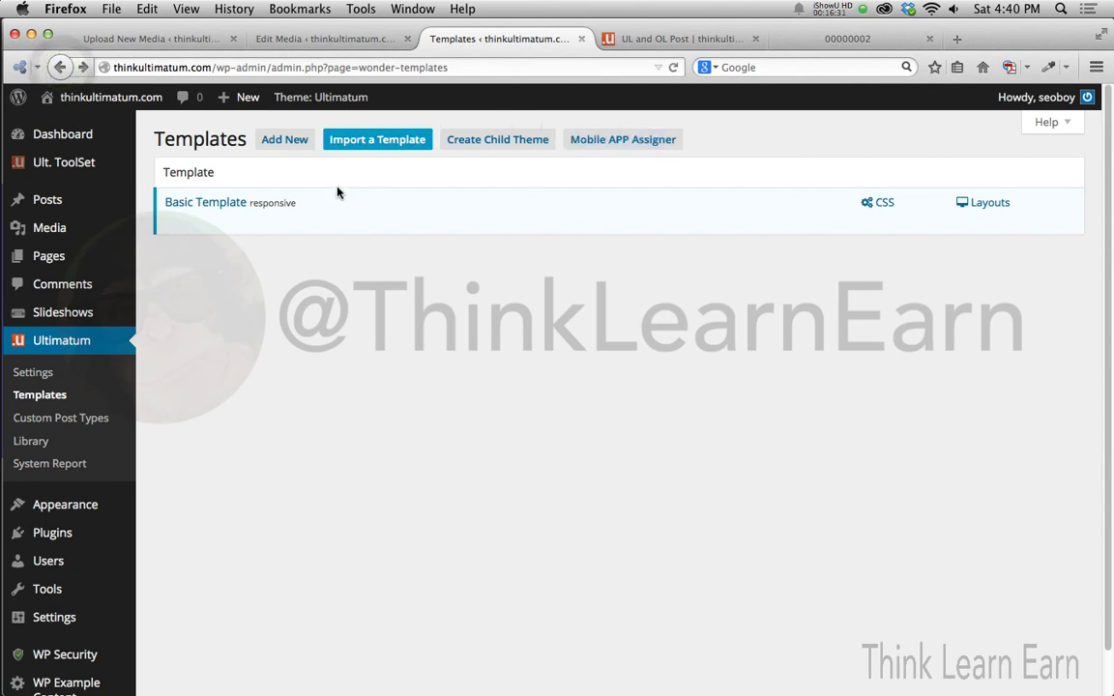
- Open the Basic Template's layouts and view the options for creating a new layout, closing them without saving
{"action": "left_click", "coordinate": [988, 207]}
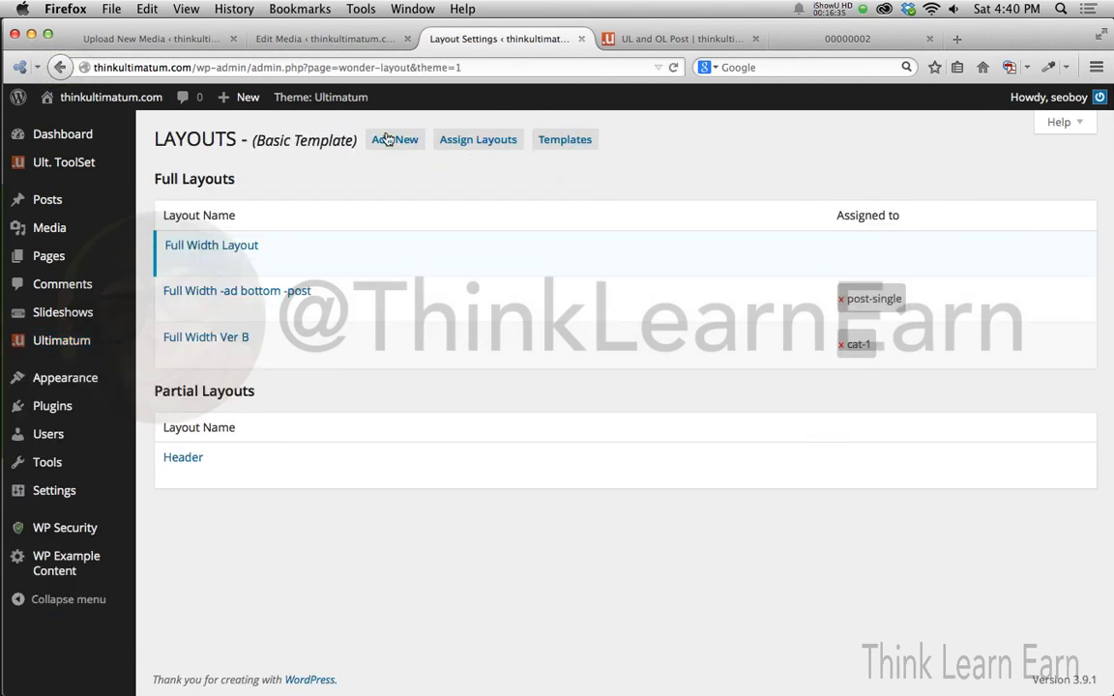
{"action": "left_click", "coordinate": [387, 140]}
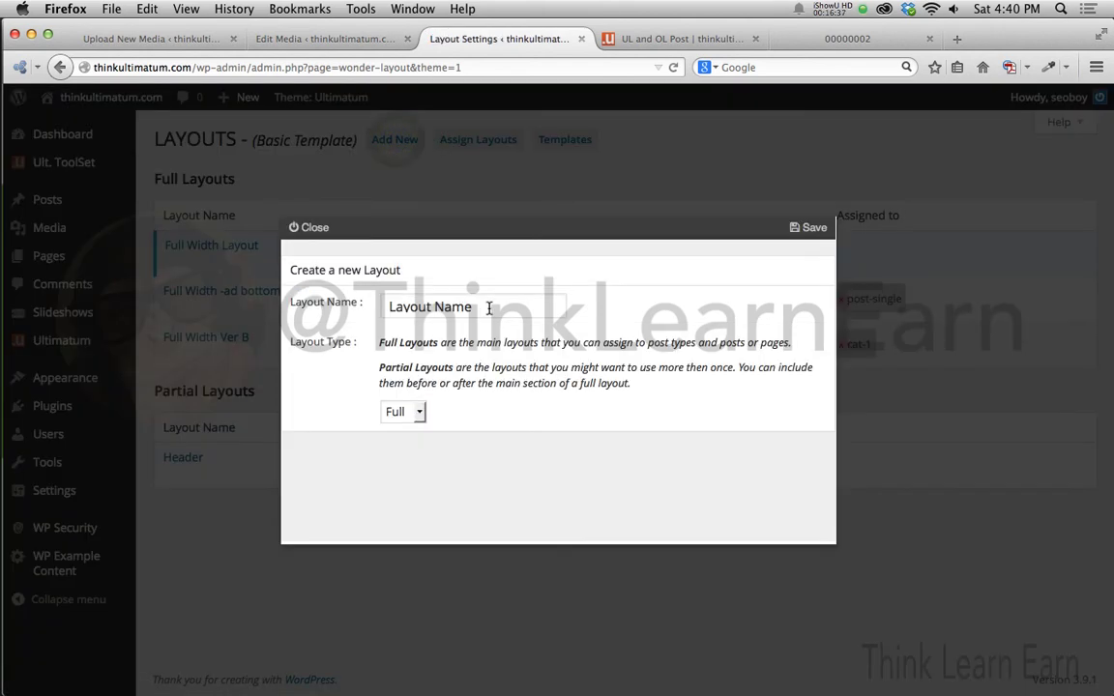
{"action": "left_click", "coordinate": [319, 230]}
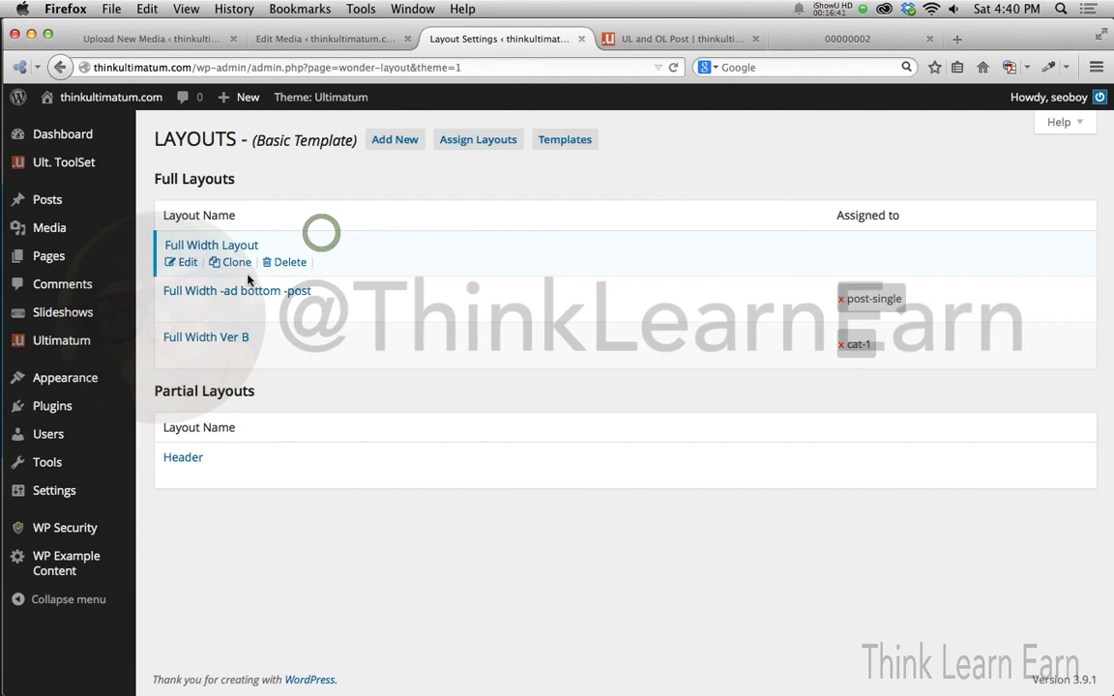
- Open Full Width Layout for editing and look through the row styles available for insertion, without inserting any
{"action": "left_click", "coordinate": [186, 264]}
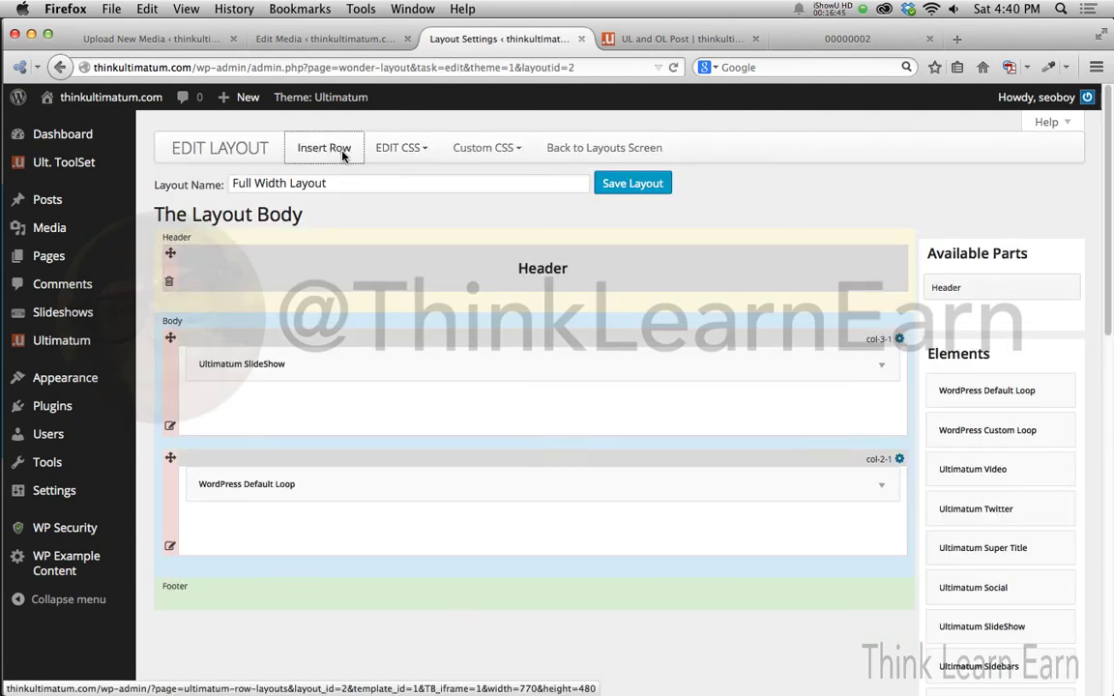
{"action": "left_click", "coordinate": [325, 145]}
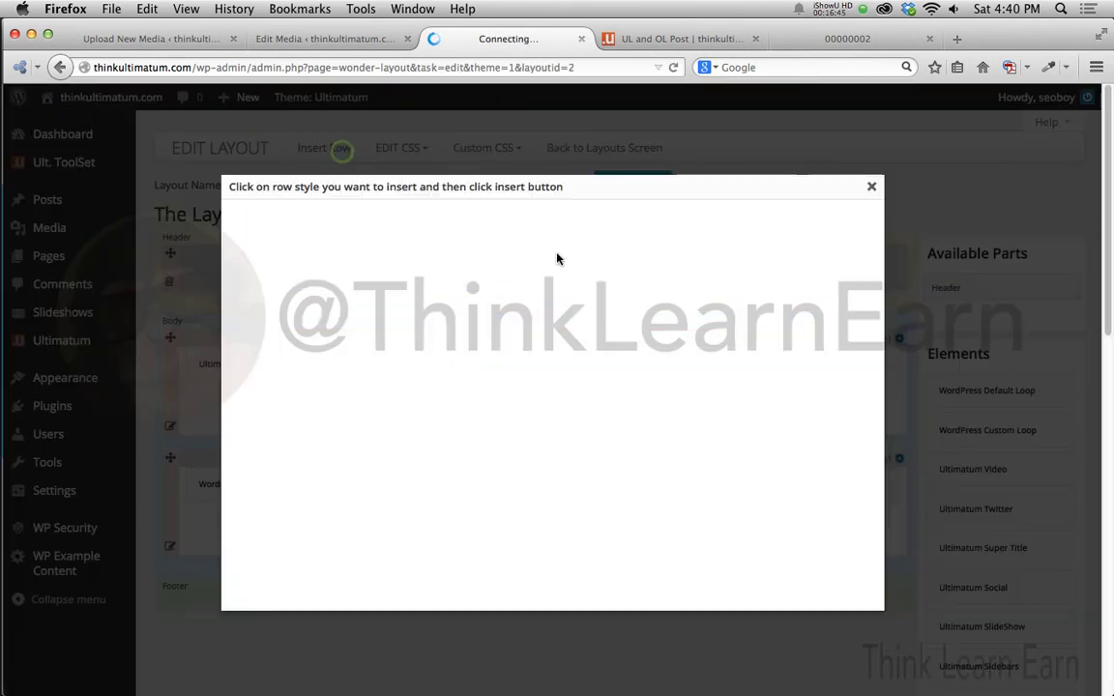
{"action": "scroll", "coordinate": [589, 321], "scroll_direction": "down", "scroll_amount": 5}
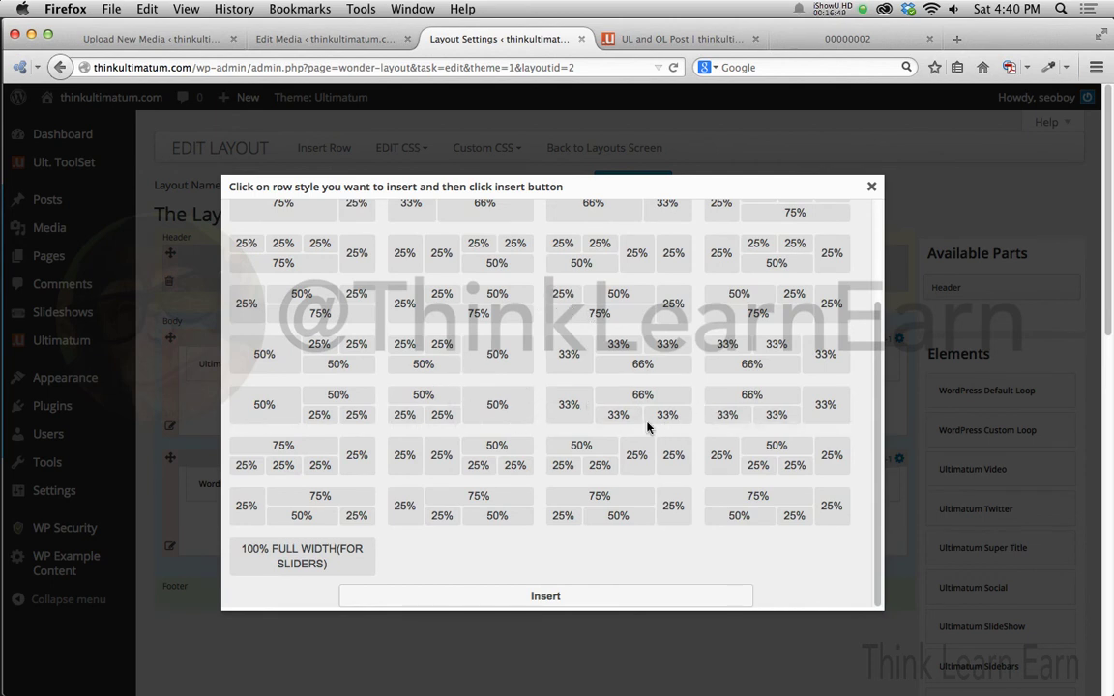
{"action": "left_click", "coordinate": [872, 190]}
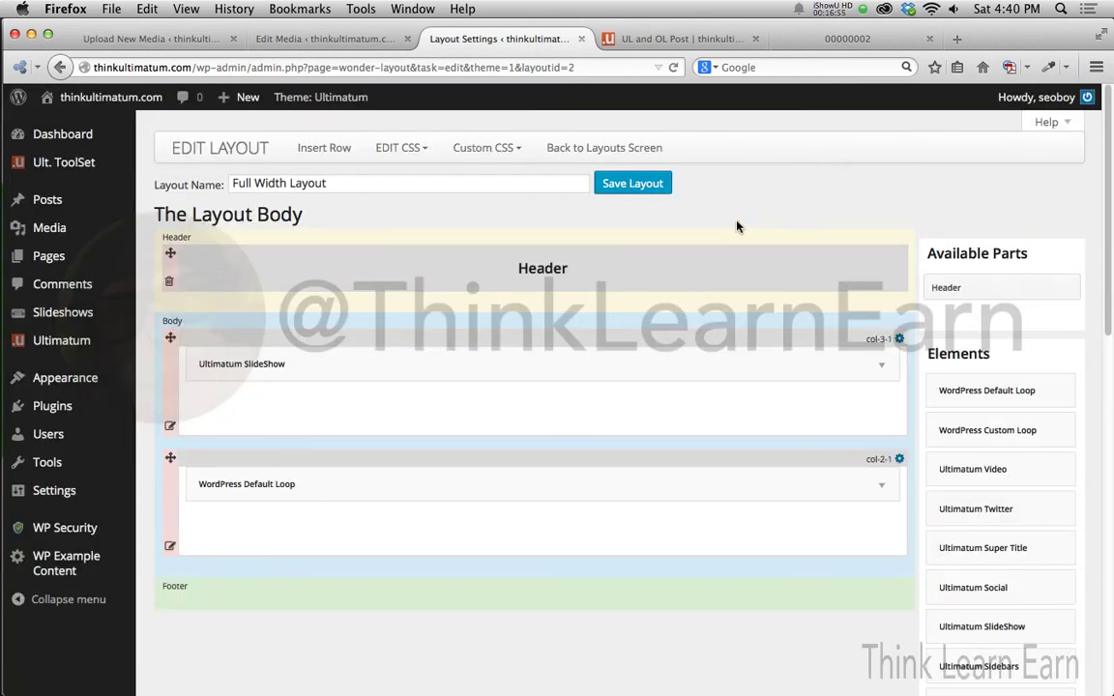